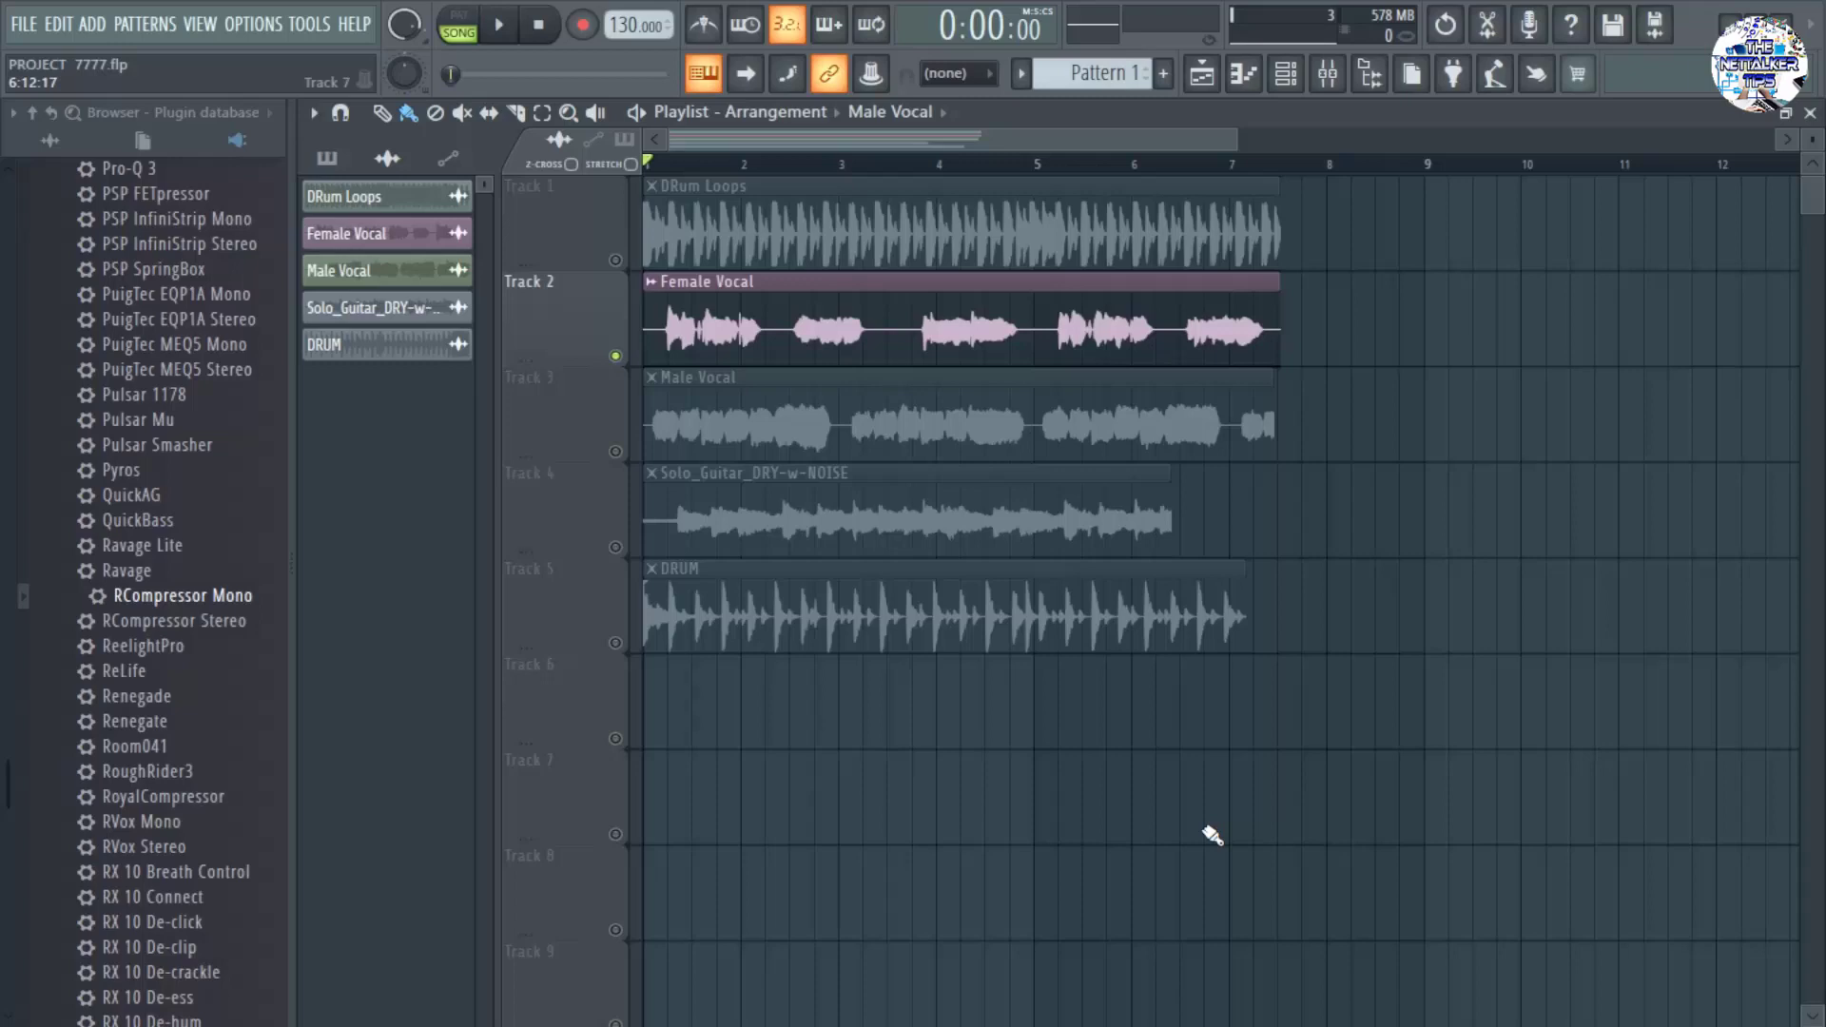
# Open the mixer and load RCompressor Mono into the first effect slot of Insert 7.
pyautogui.hotkey('ctrl', 's')
pyautogui.click(1327, 73)
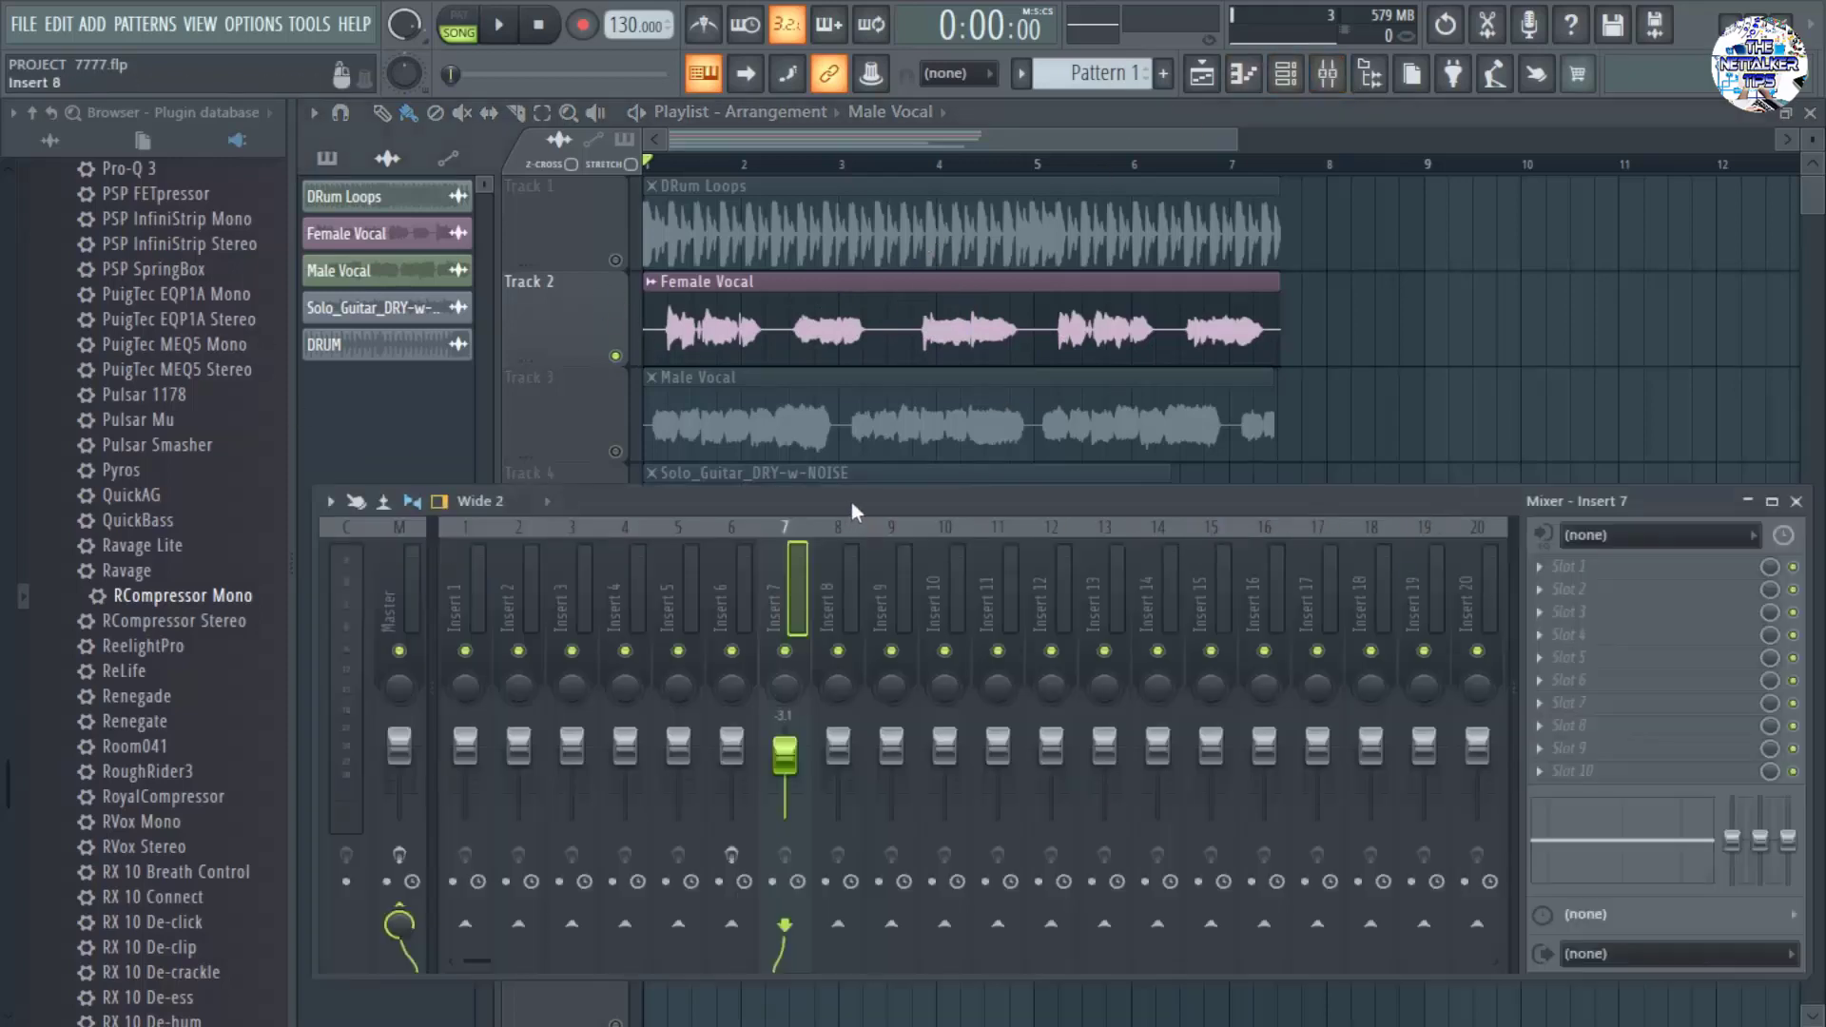
pyautogui.moveTo(852, 503)
pyautogui.mouseDown()
pyautogui.moveTo(883, 490)
pyautogui.moveTo(863, 492)
pyautogui.mouseUp()
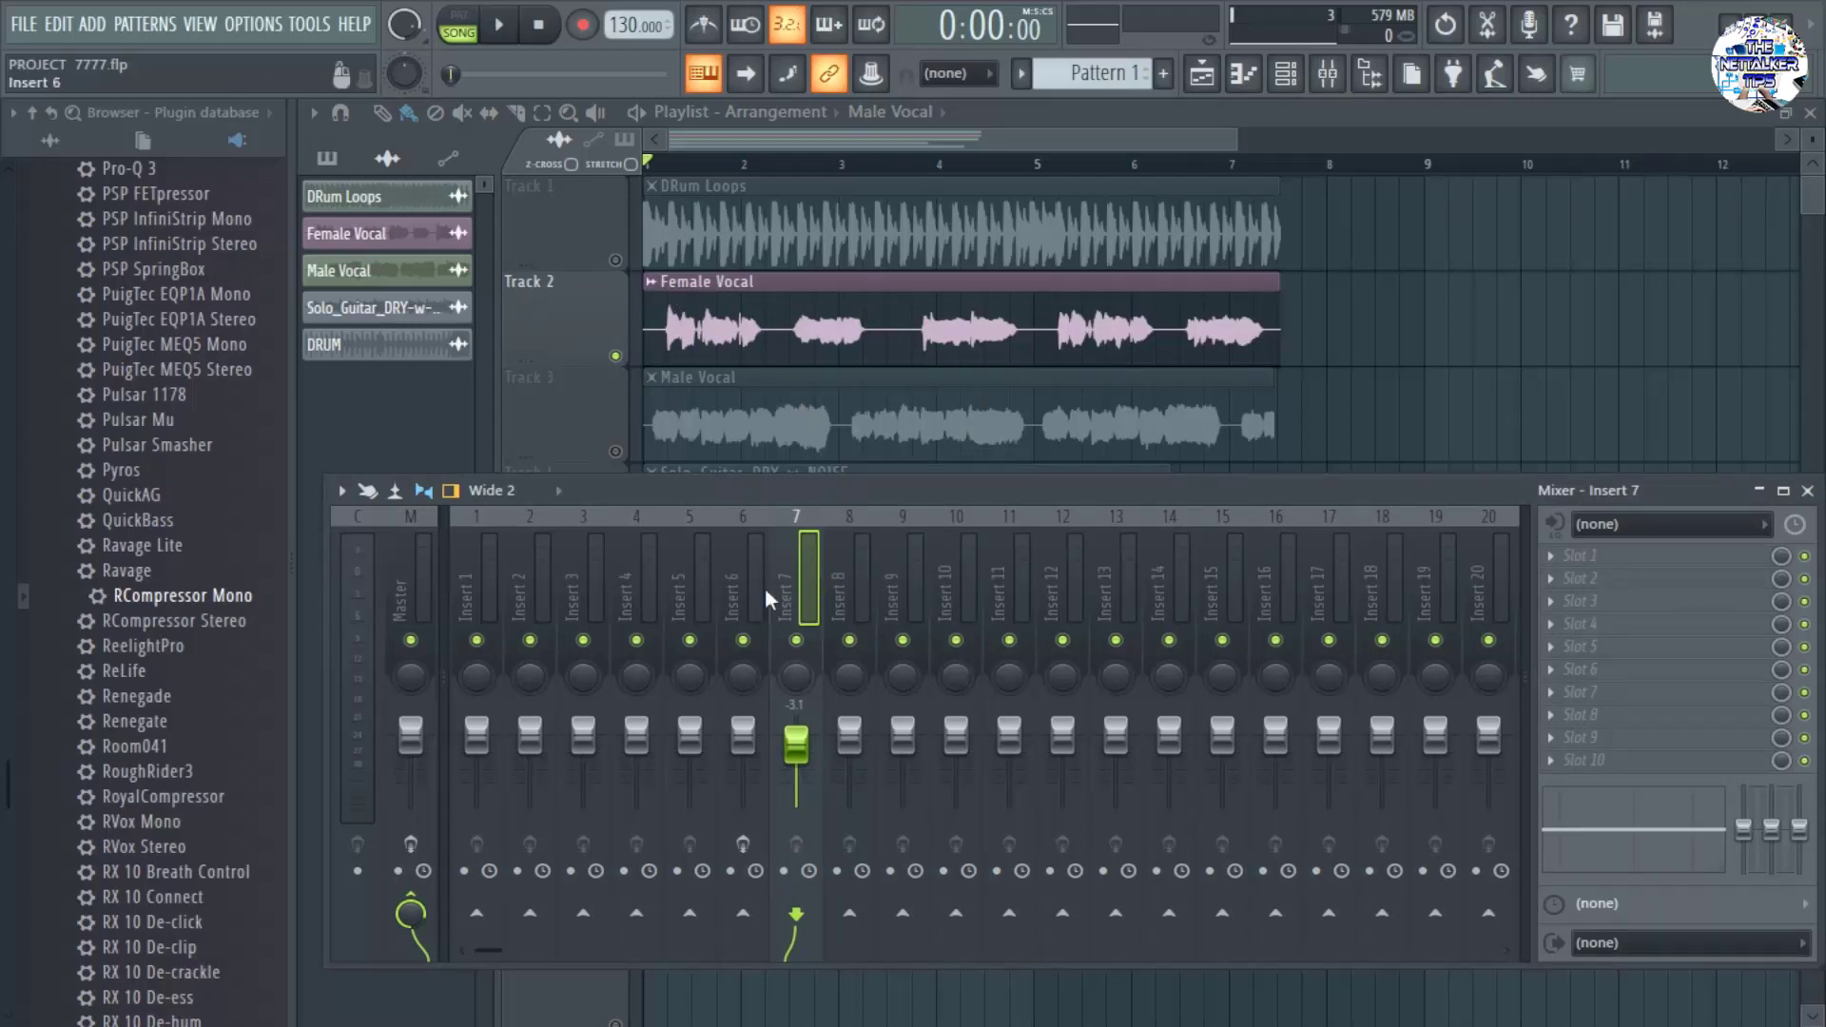
pyautogui.moveTo(95, 597); pyautogui.dragTo(1606, 553)
pyautogui.scroll(-4, 144, 517)
pyautogui.scroll(4, 151, 518)
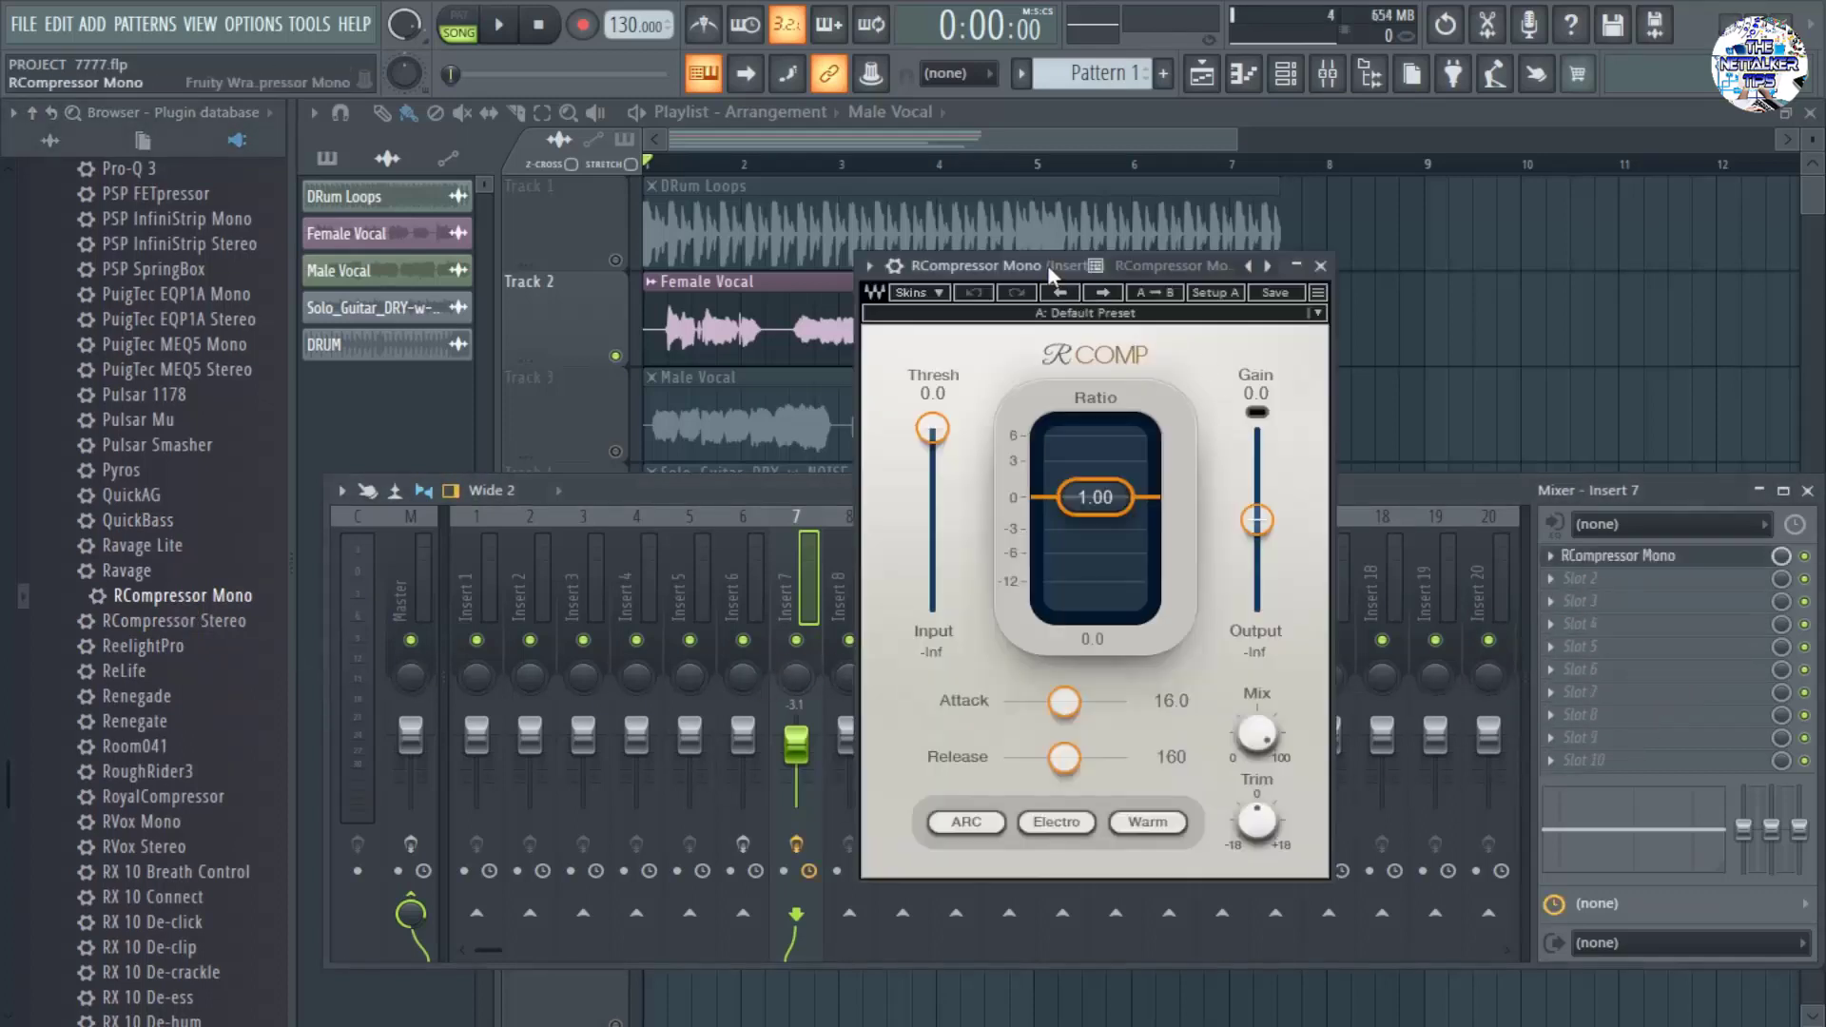
# Reposition the RCompressor Mono window over the mixer and lower its threshold to -10.0 dB.
pyautogui.moveTo(1046, 265); pyautogui.dragTo(904, 282)
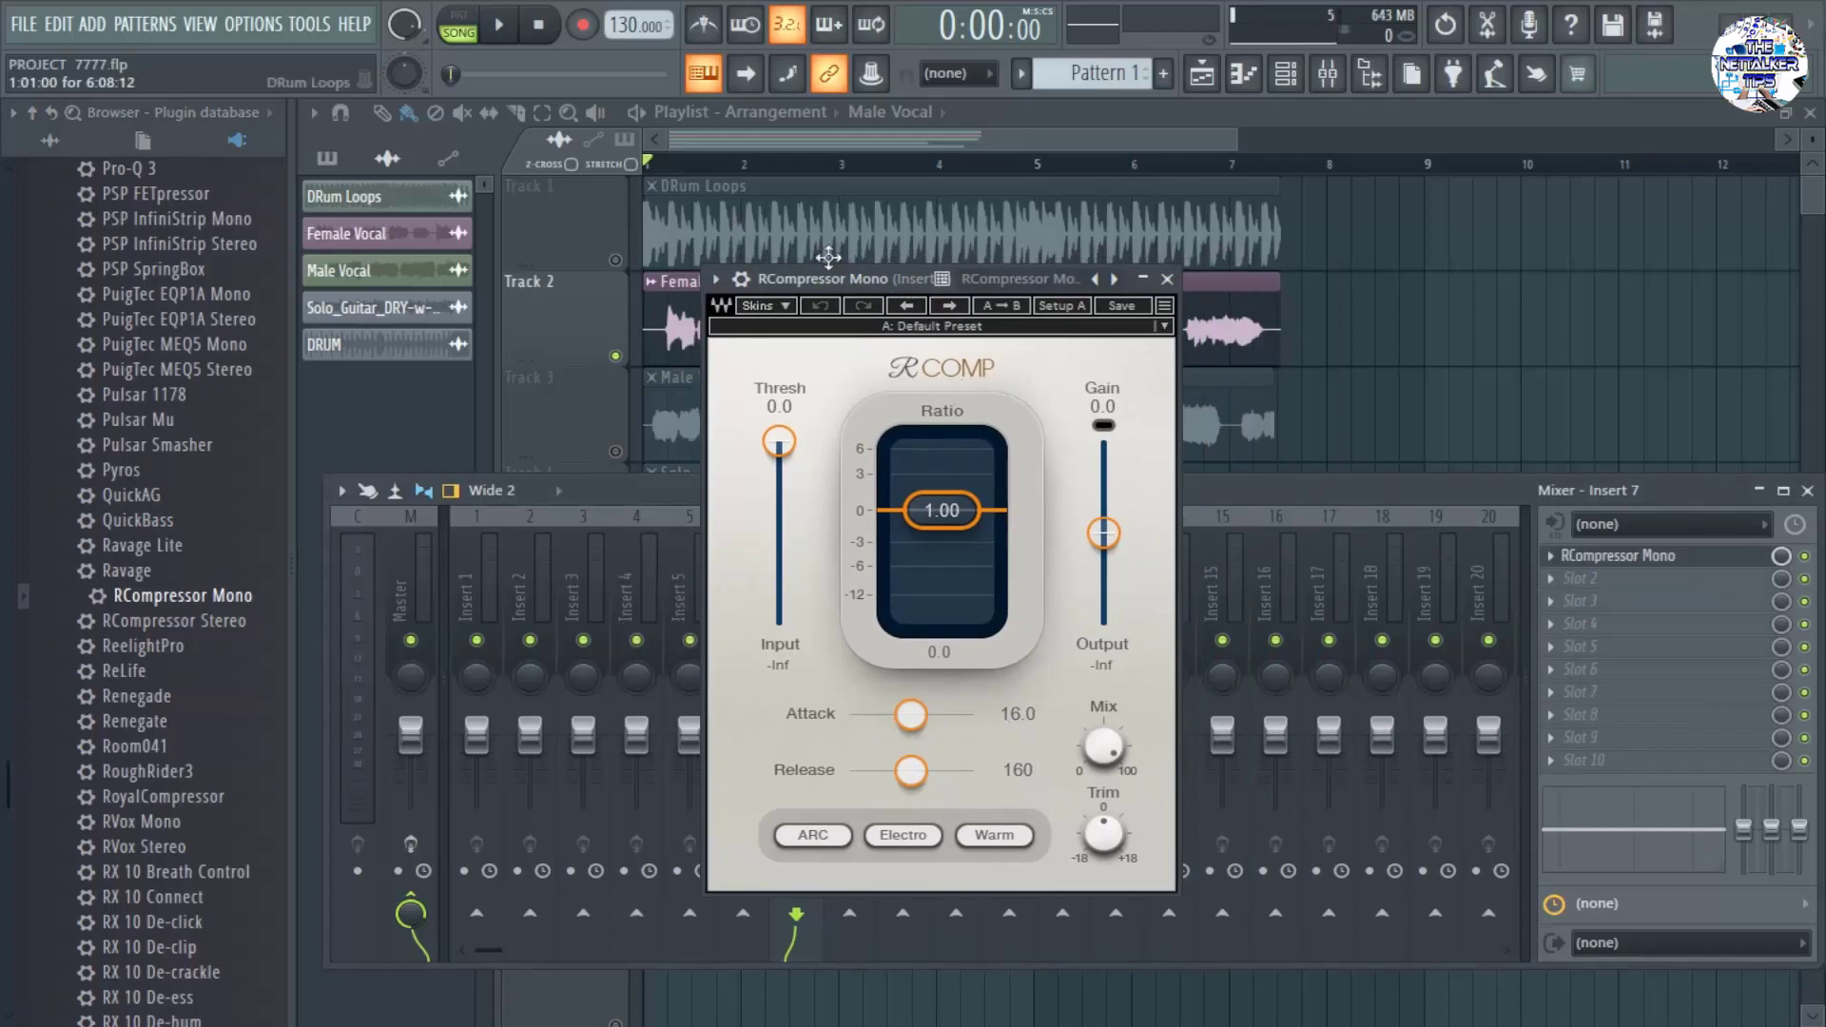
pyautogui.moveTo(835, 285); pyautogui.dragTo(1048, 300)
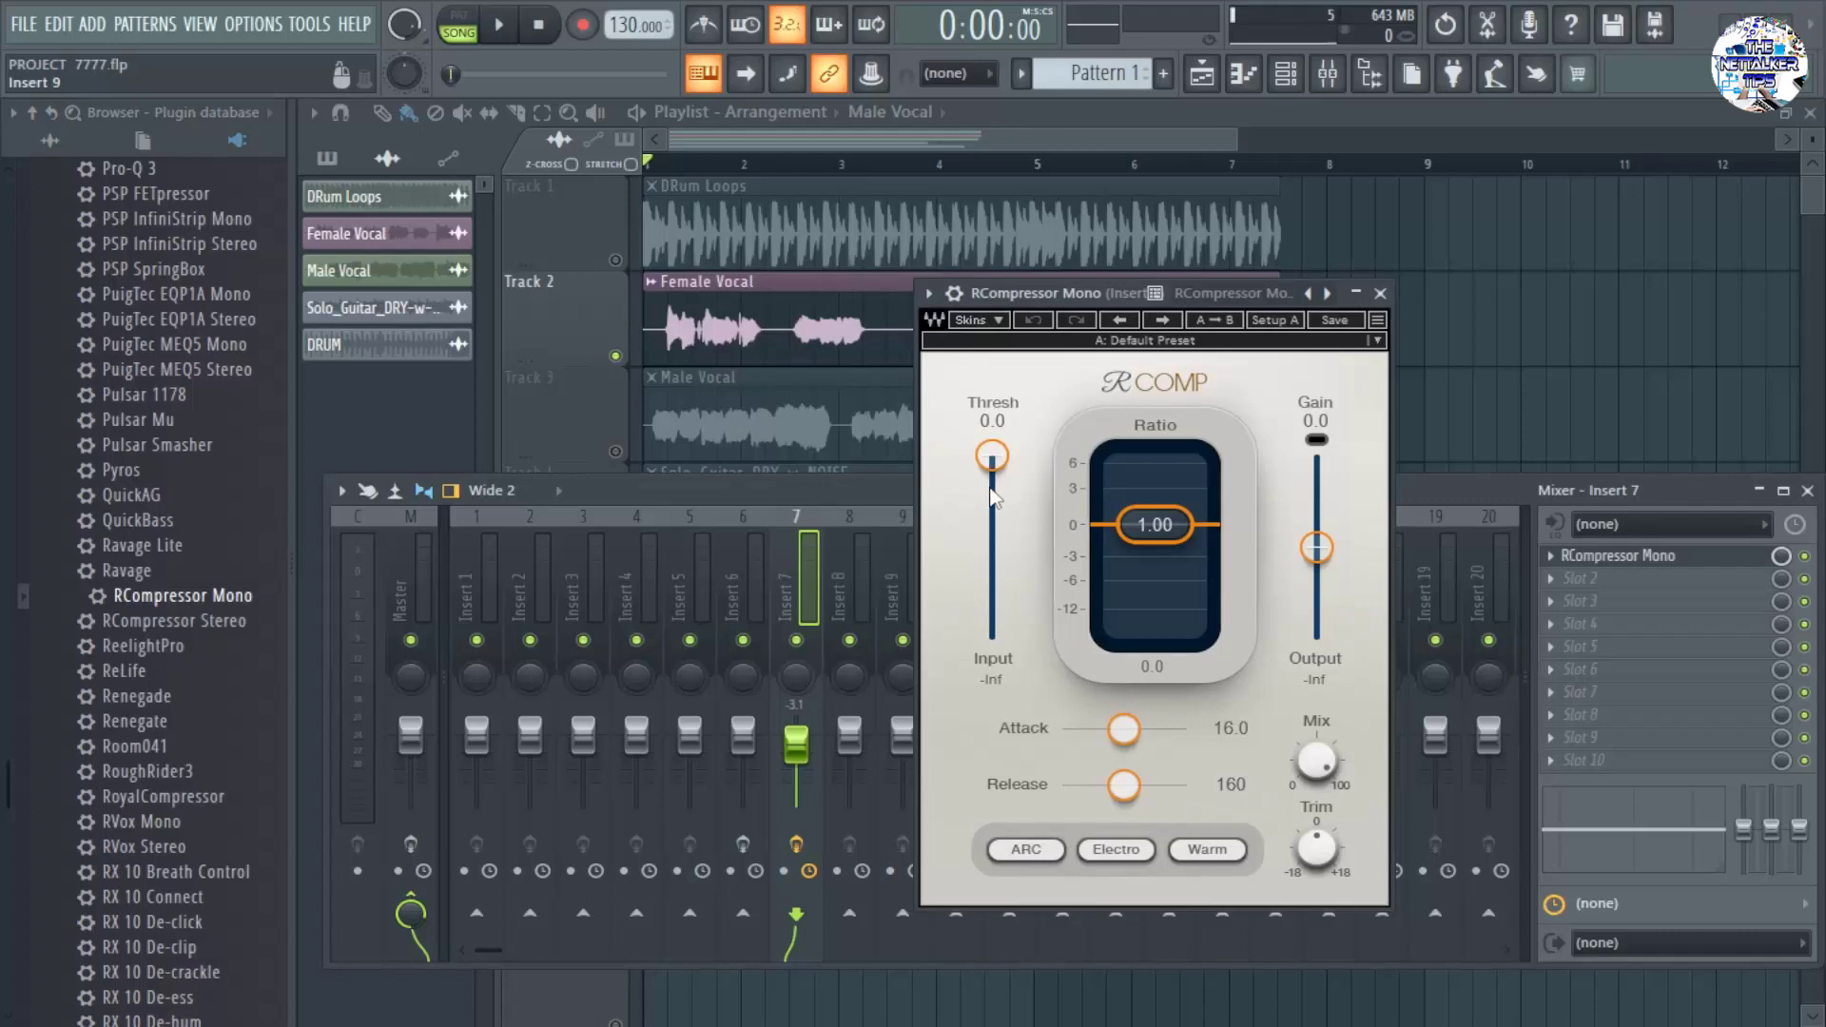
pyautogui.moveTo(1053, 289); pyautogui.dragTo(1074, 324)
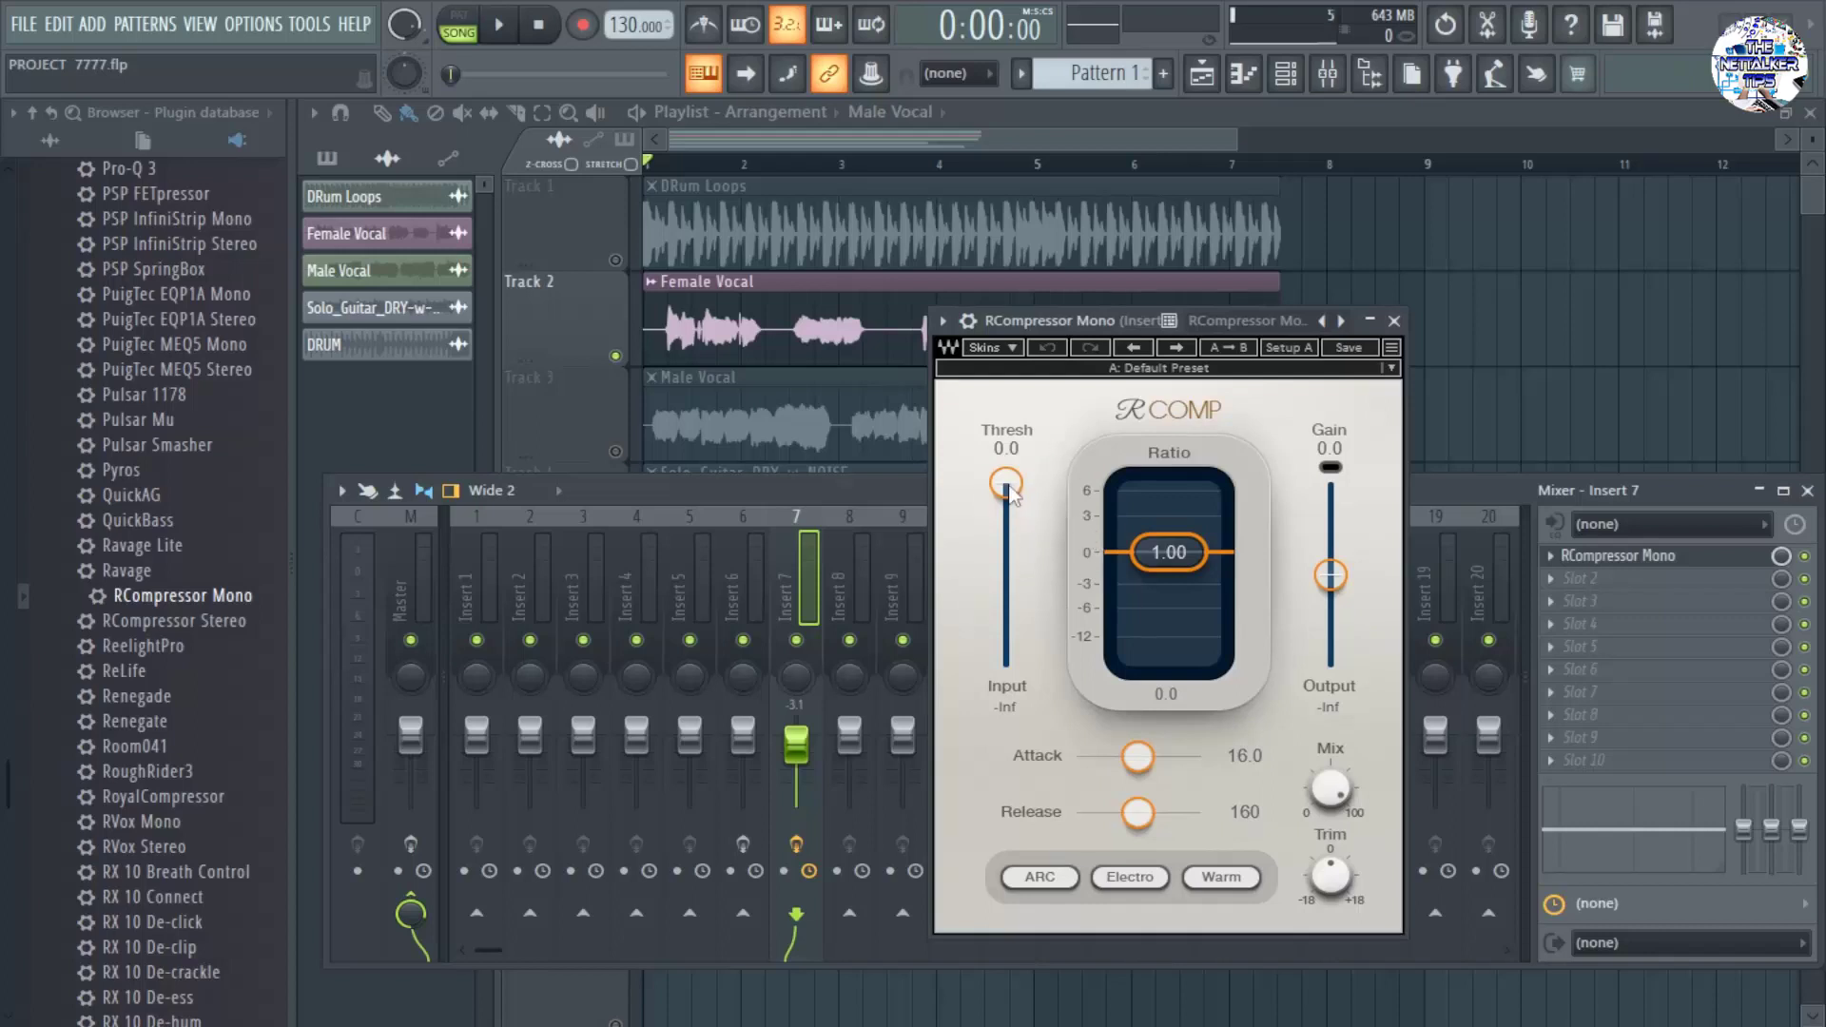
pyautogui.moveTo(1010, 491); pyautogui.dragTo(1006, 516)
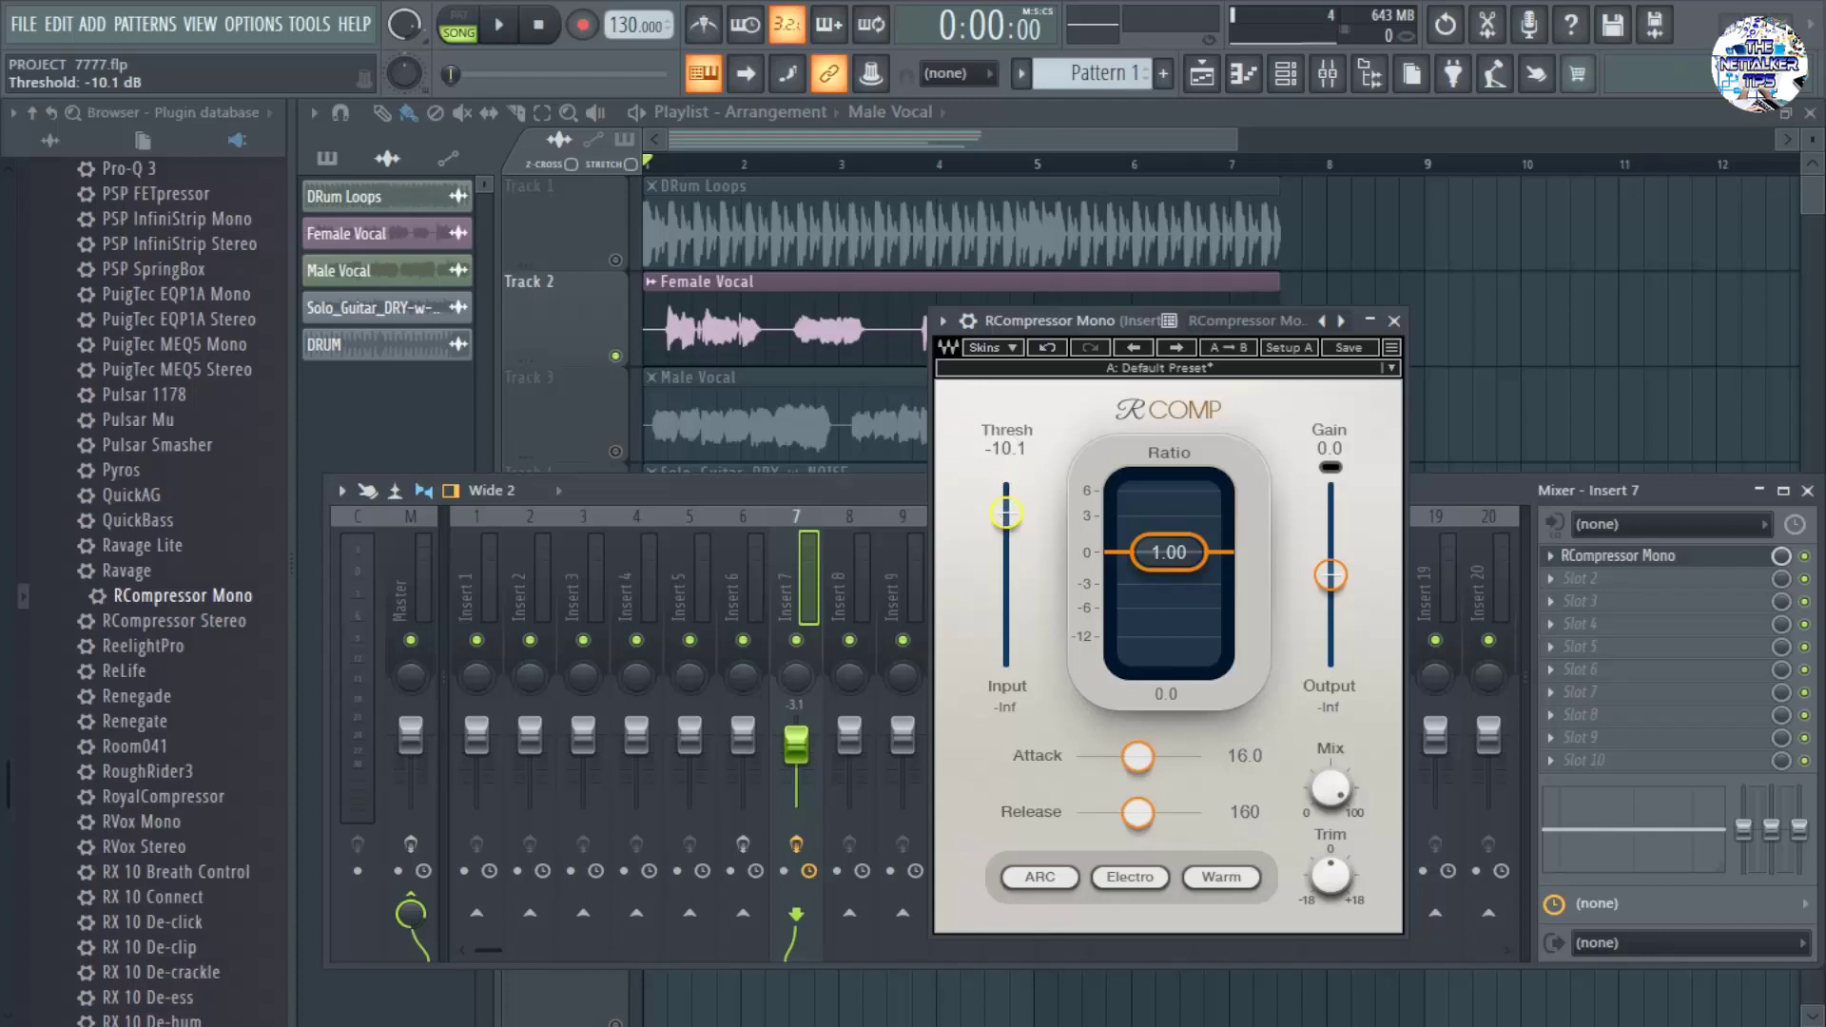
pyautogui.moveTo(1034, 325)
pyautogui.mouseDown()
pyautogui.moveTo(1042, 299)
pyautogui.moveTo(1023, 318)
pyautogui.mouseUp()
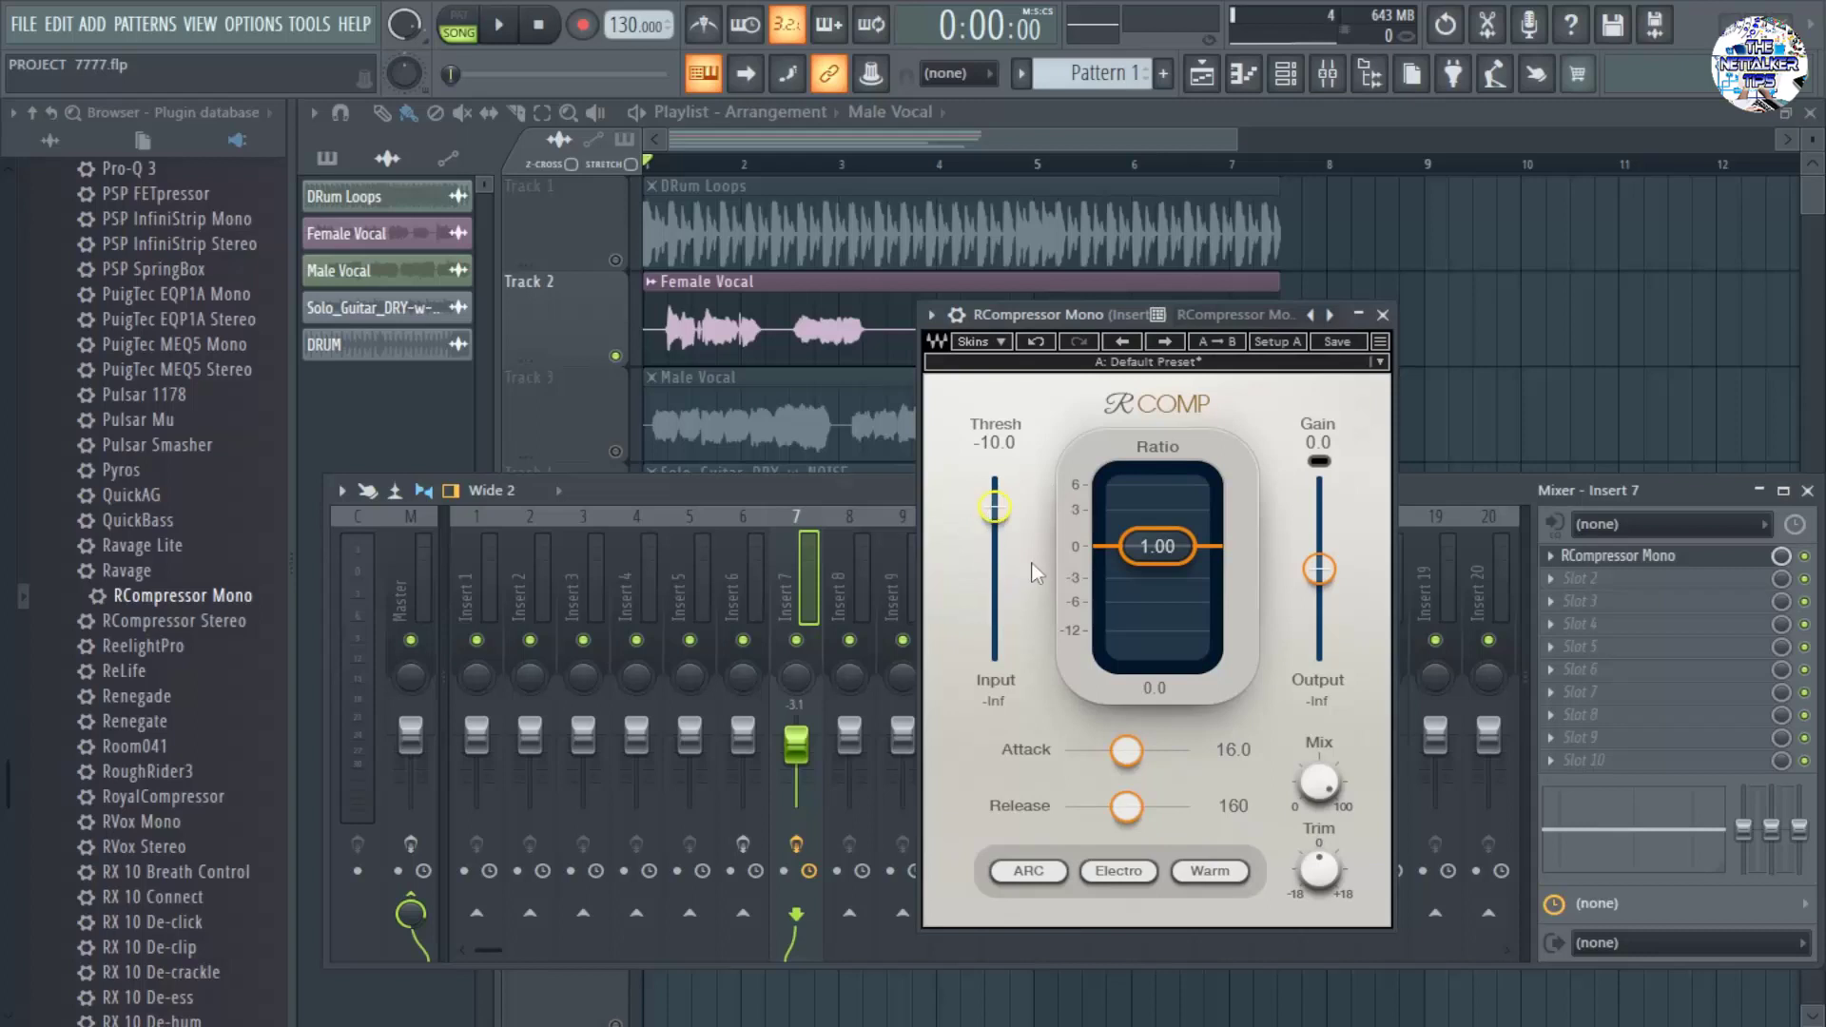
# Close the mixer and move the RCompressor window aside to expose the playlist clips.
pyautogui.moveTo(1087, 310); pyautogui.dragTo(1272, 309)
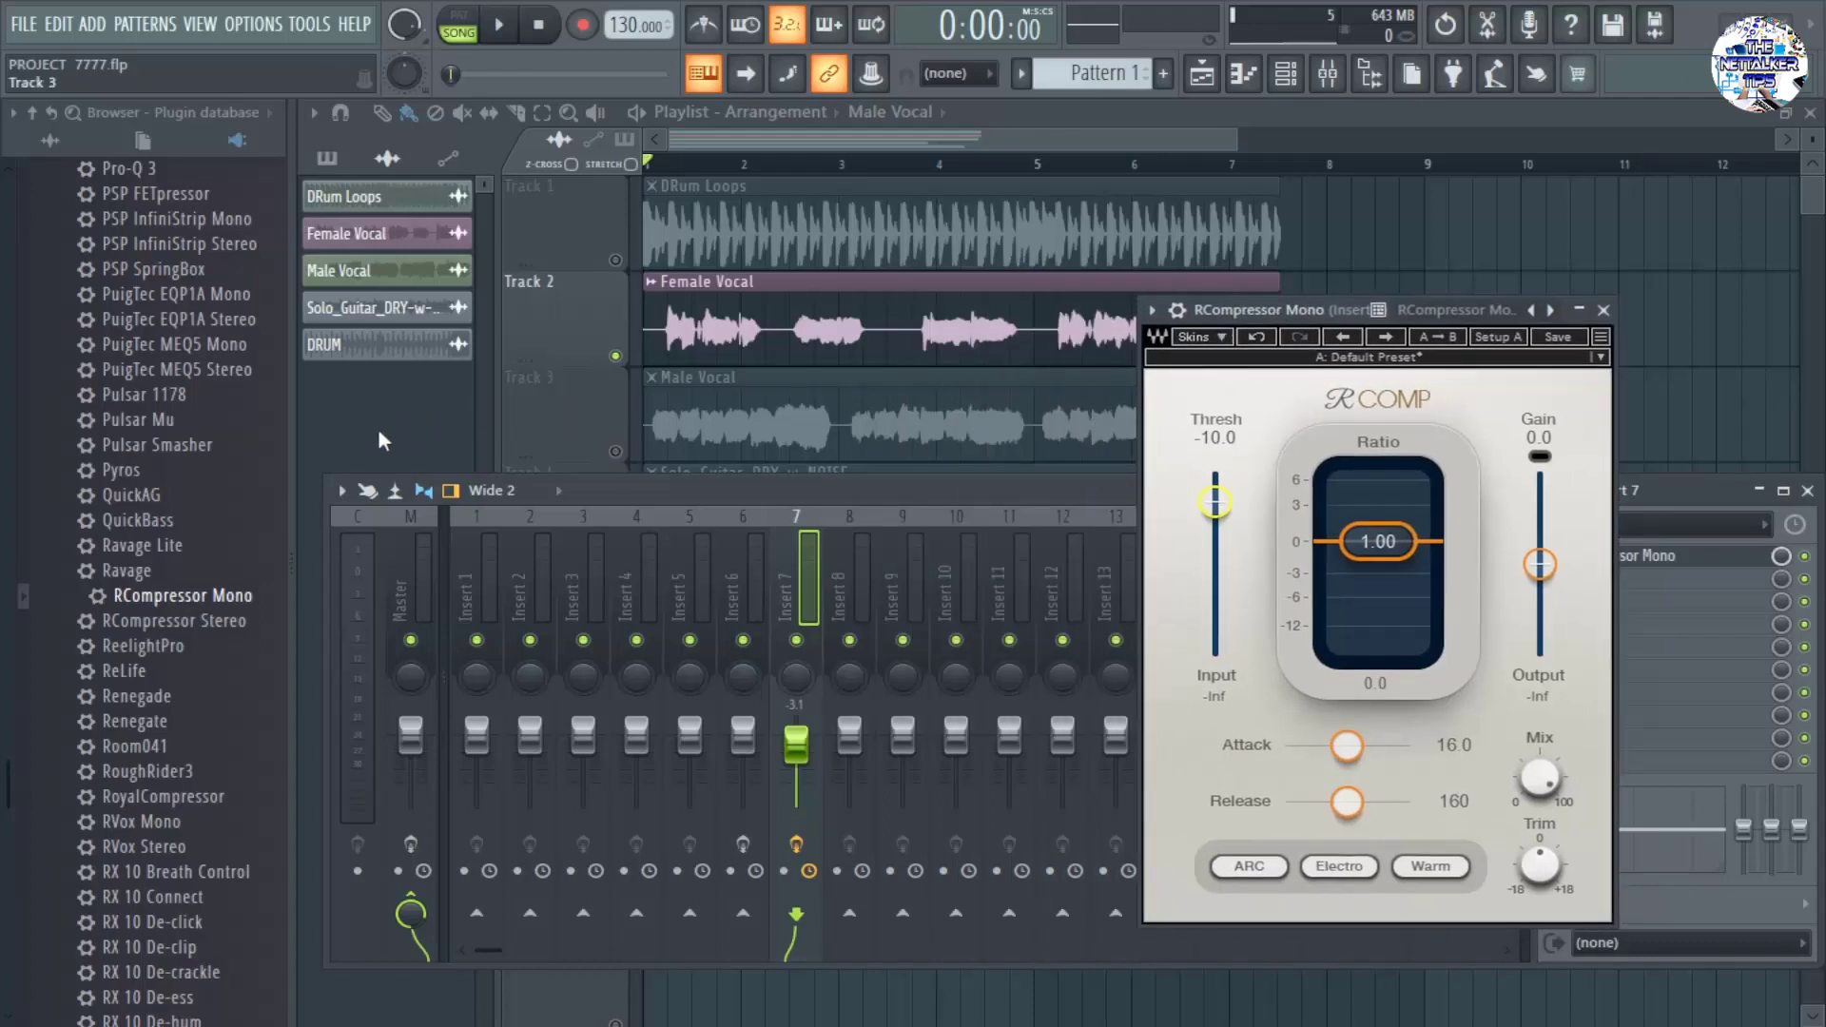
pyautogui.press('F9')
pyautogui.moveTo(1373, 310); pyautogui.dragTo(1710, 304)
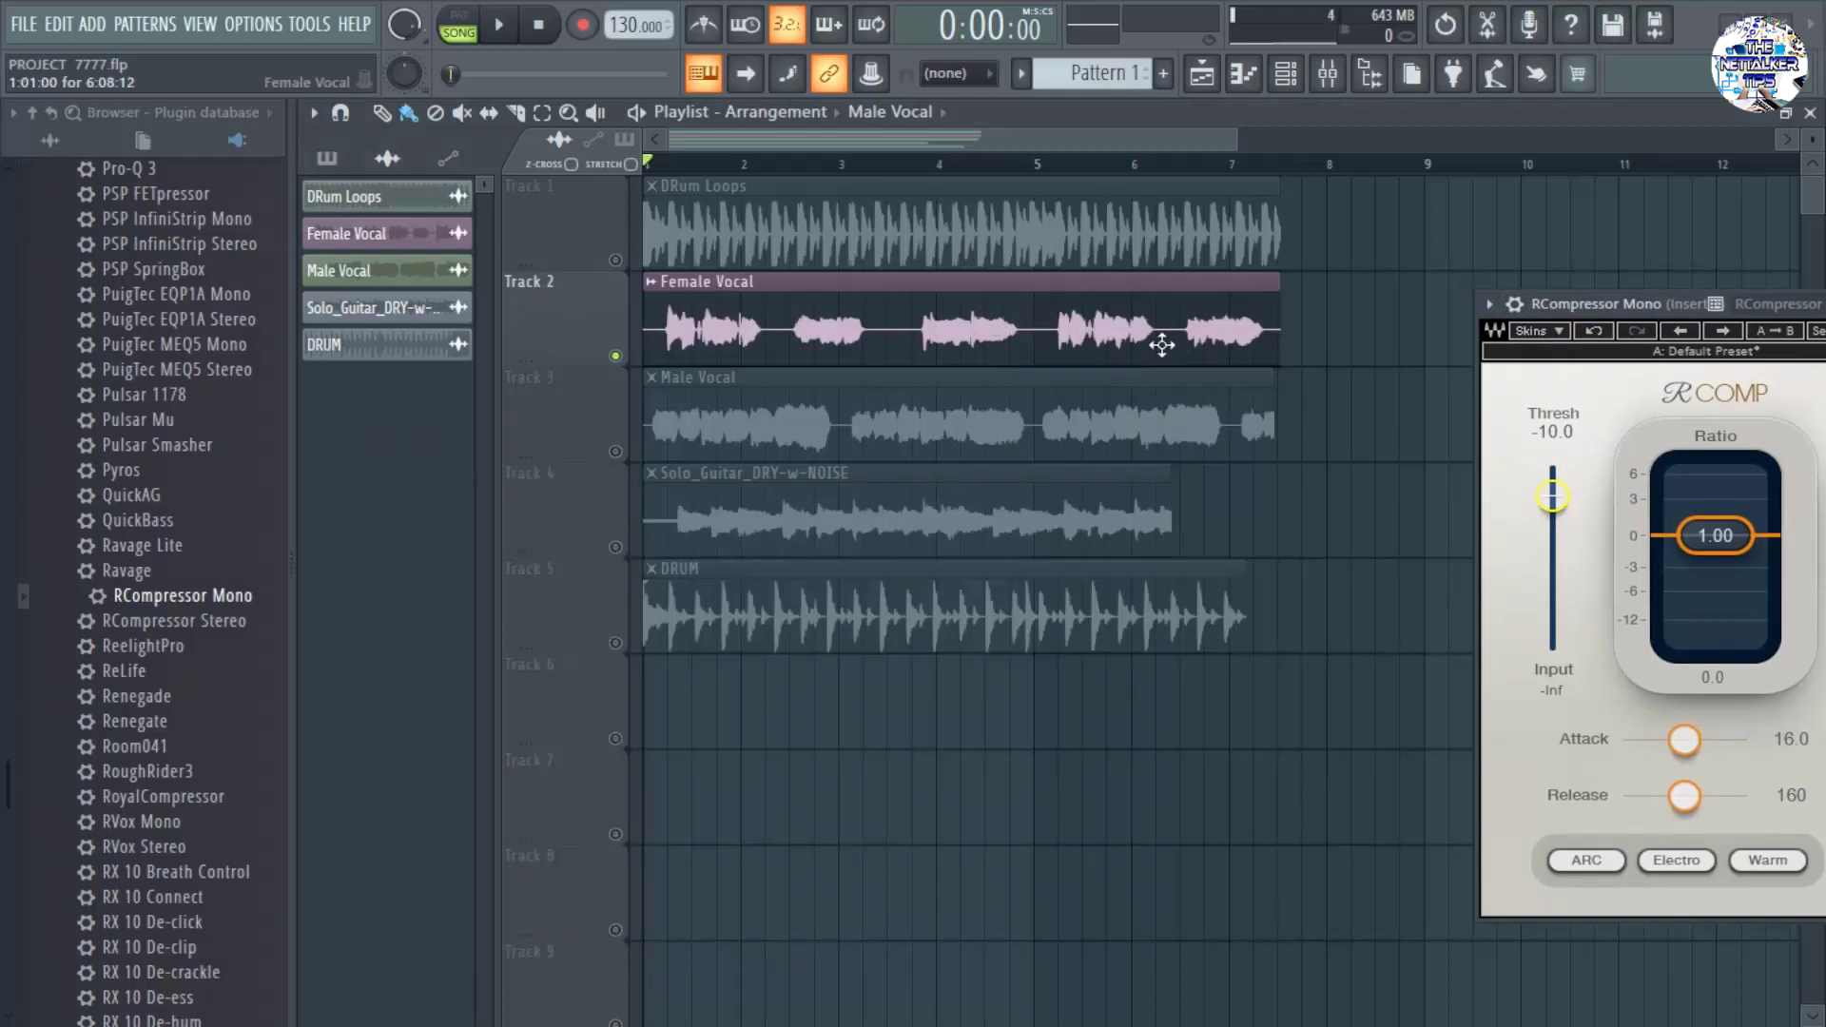
# Select the quiet stretch of the Female Vocal from about 5:09:16 to 5:10:14 and play it briefly to check its input level.
pyautogui.scroll(8, 1161, 342)
pyautogui.scroll(-8, 1027, 350)
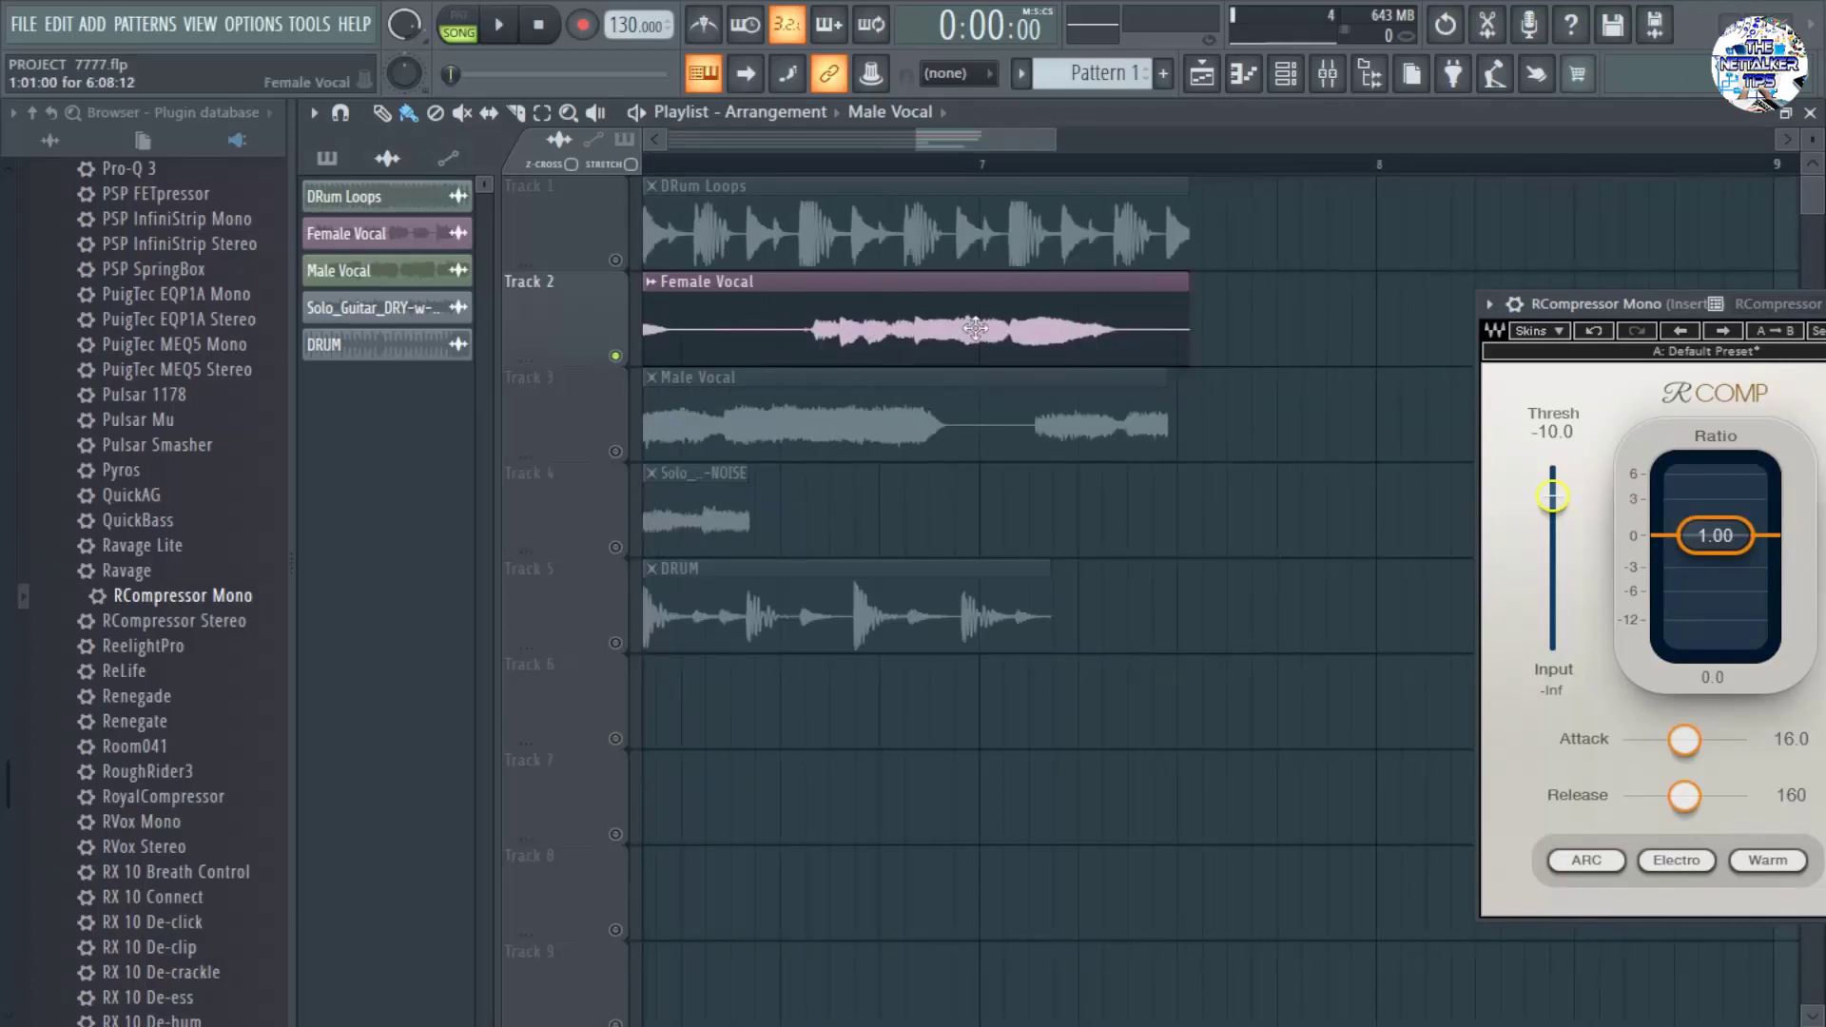
pyautogui.scroll(5, 913, 351)
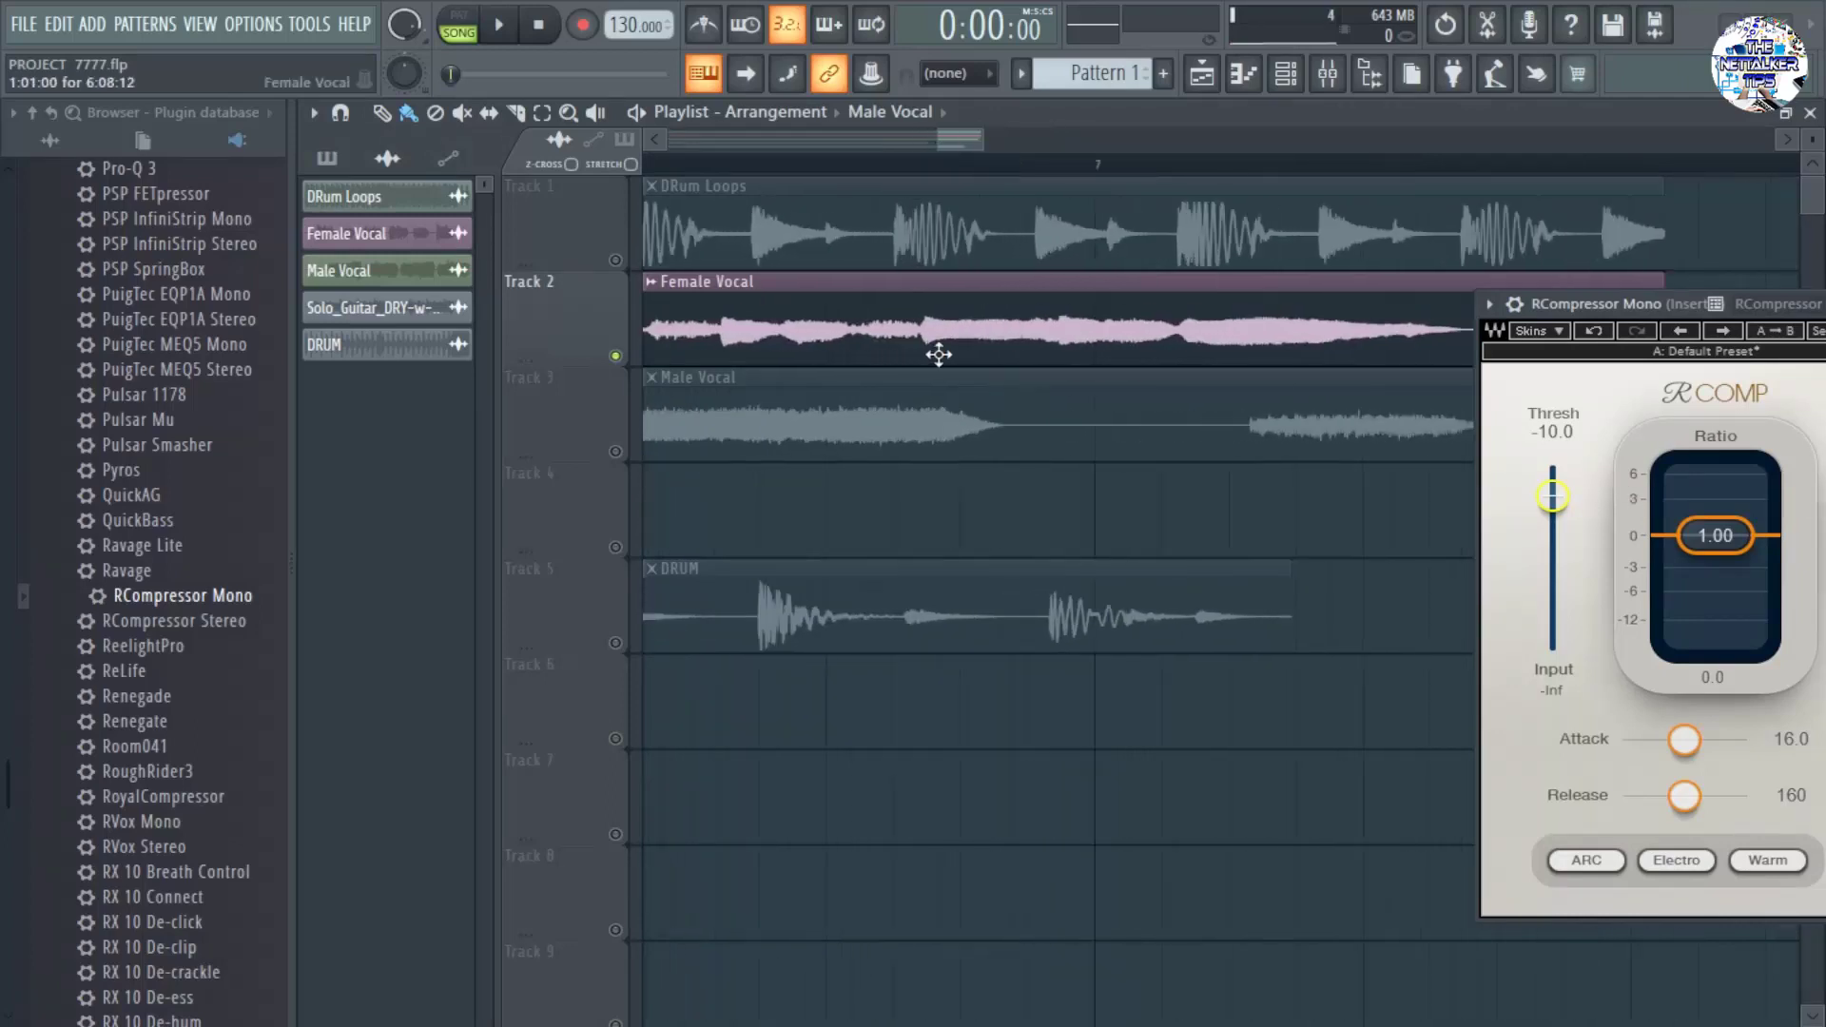
pyautogui.scroll(-5, 1184, 358)
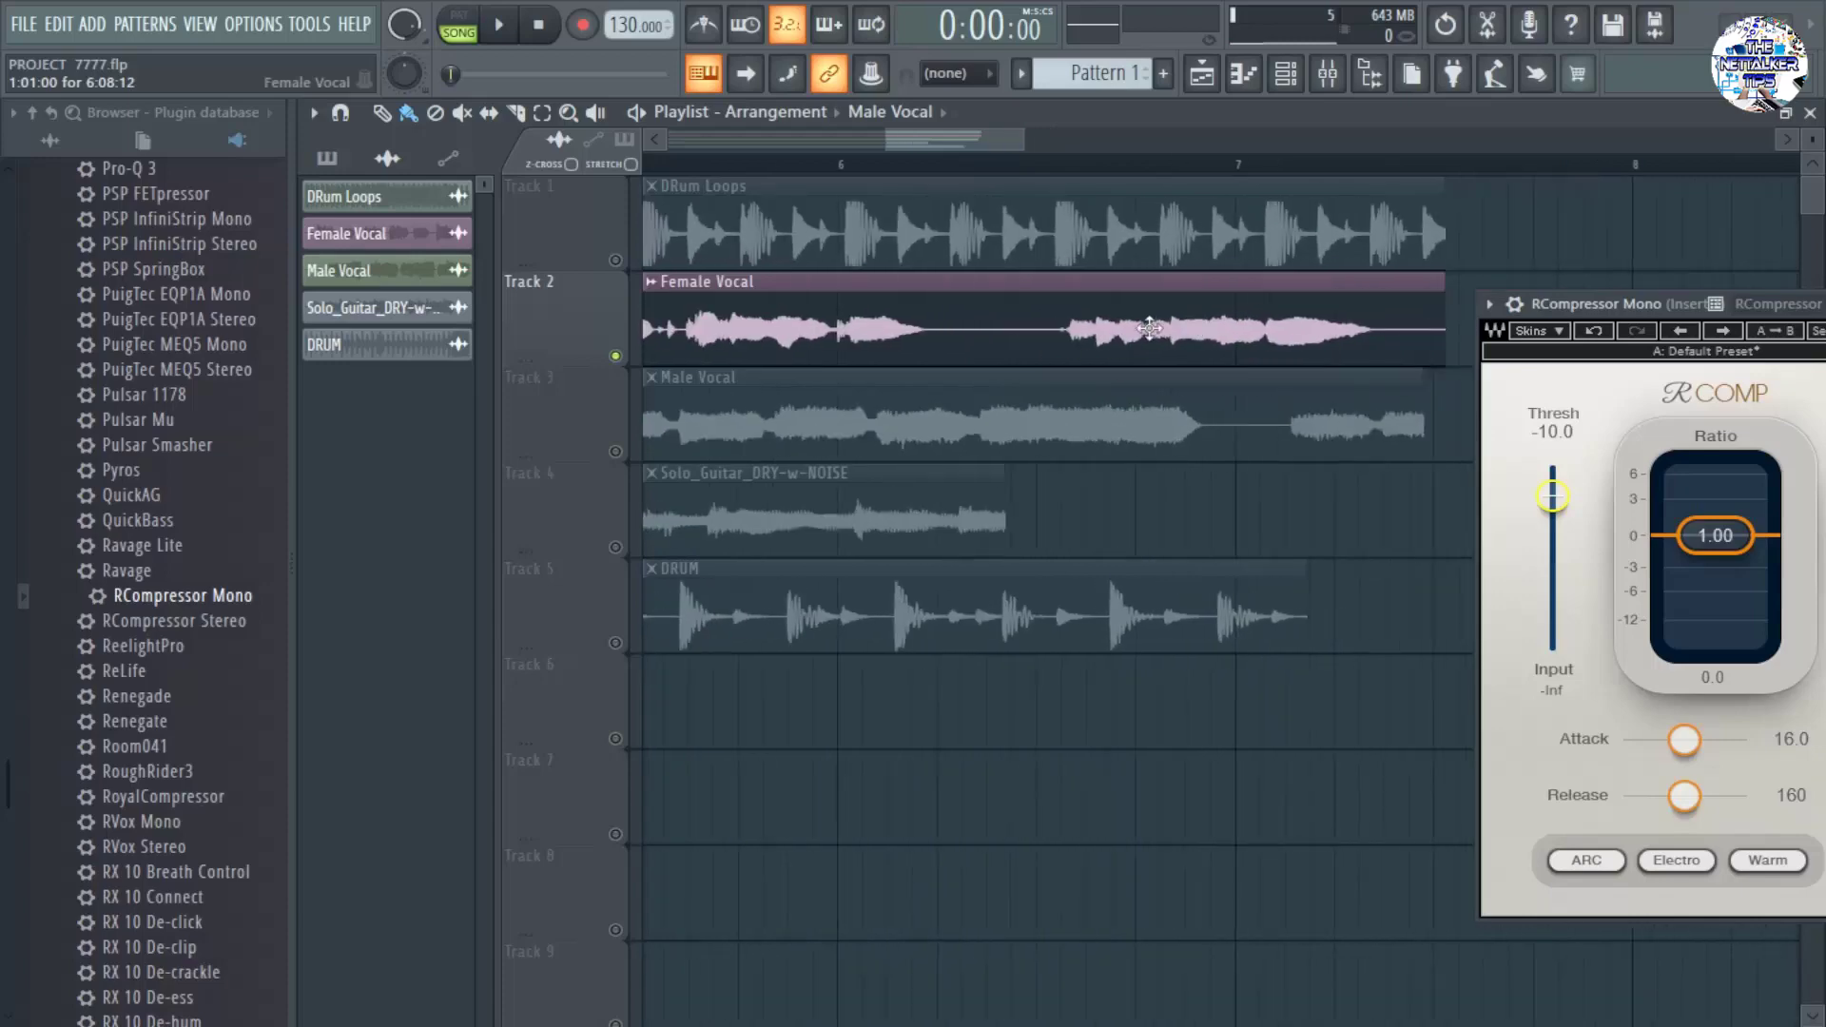
pyautogui.scroll(-4, 1174, 360)
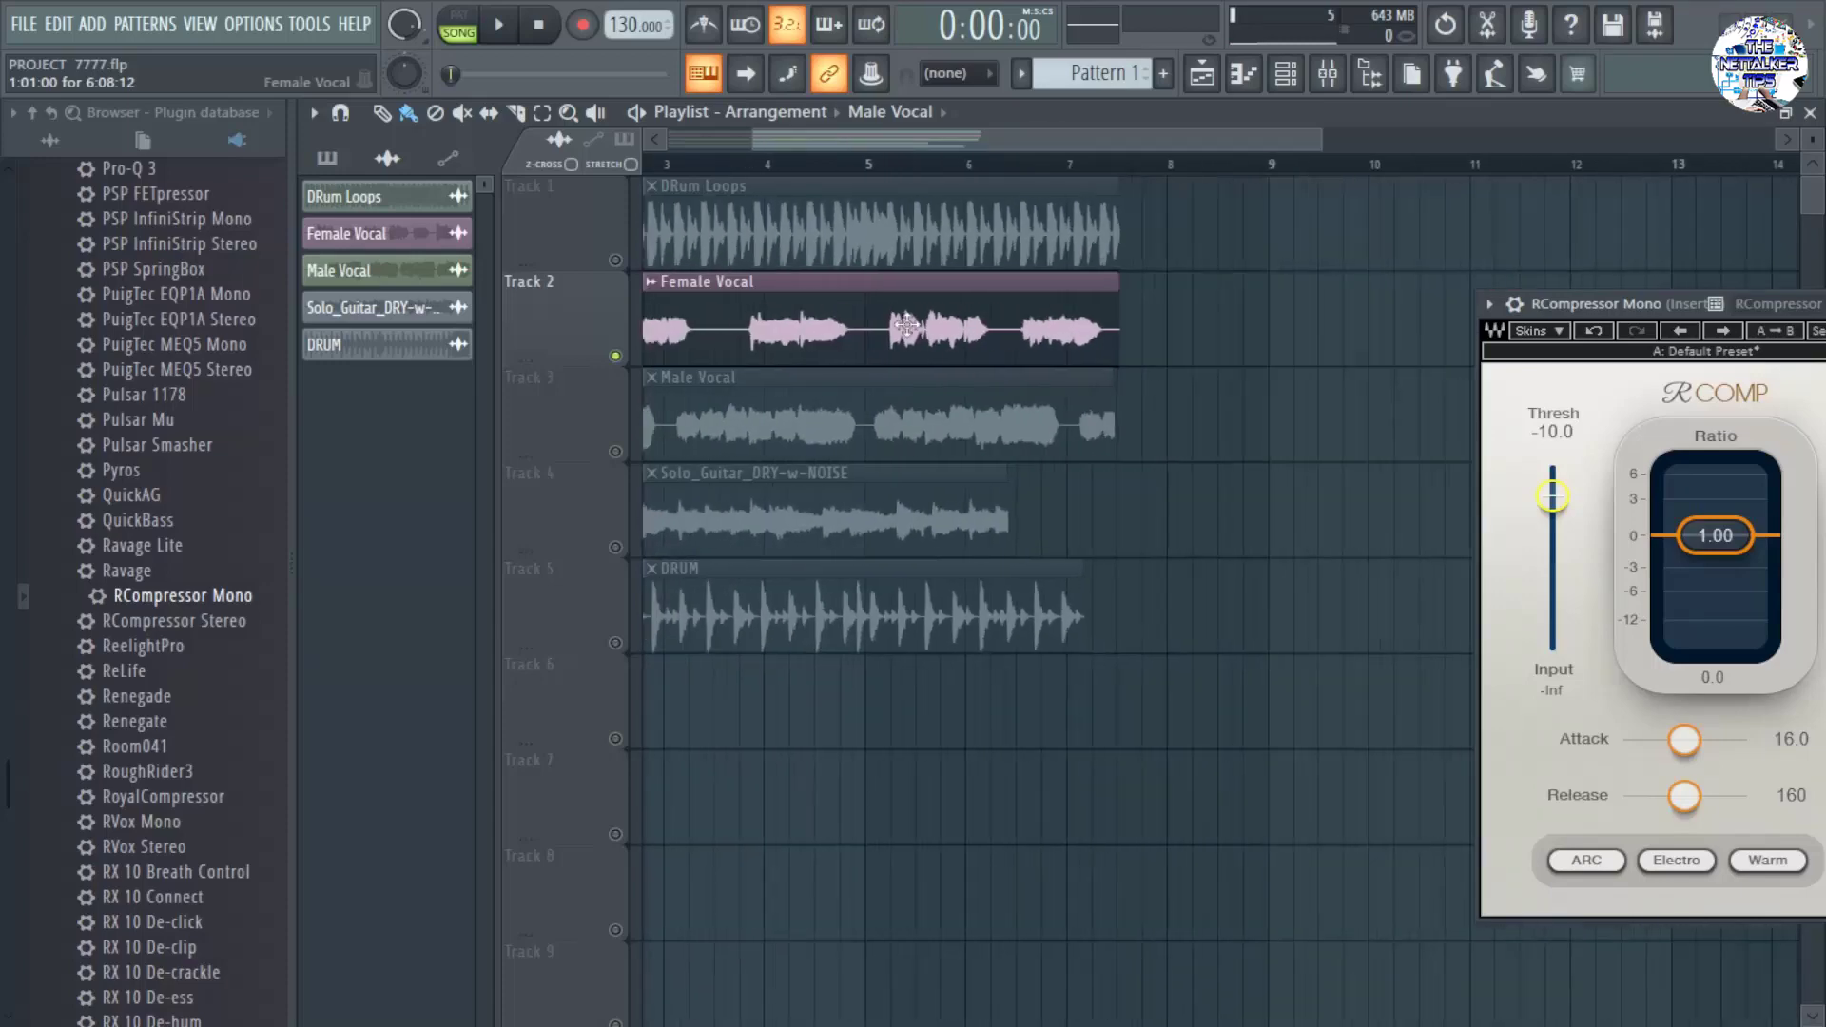
pyautogui.scroll(6, 904, 326)
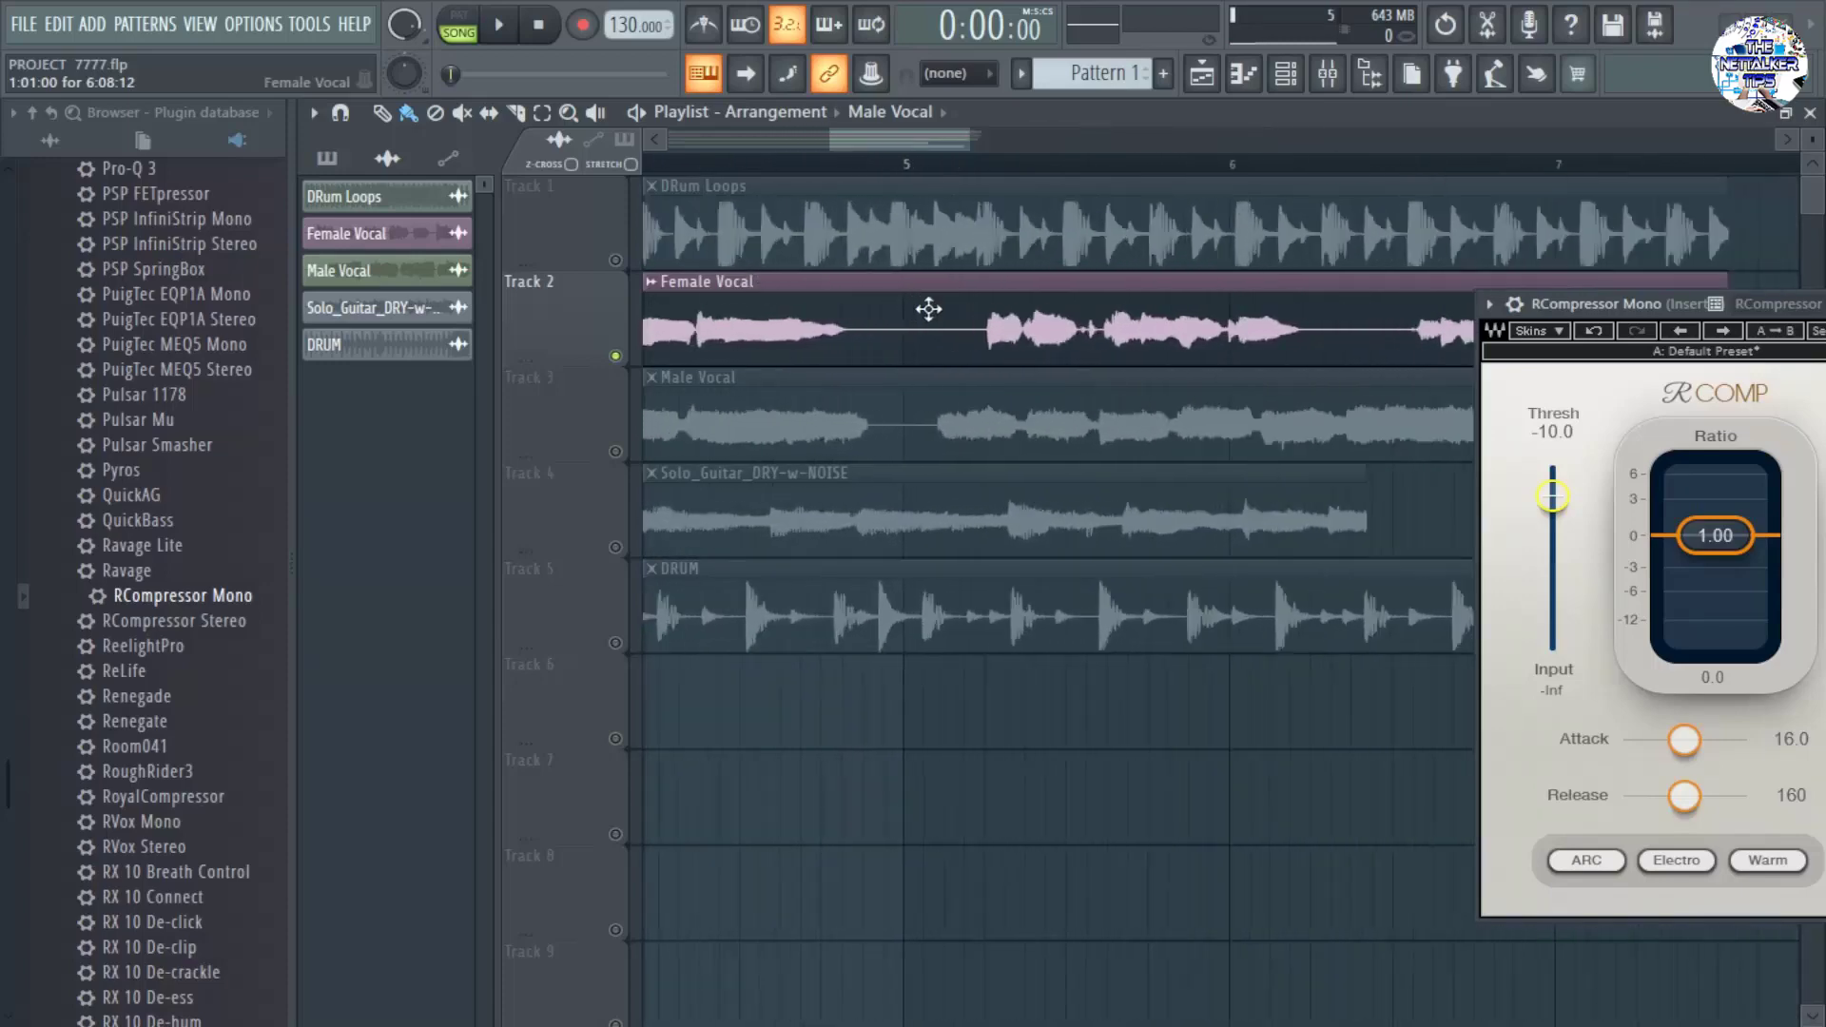
pyautogui.scroll(4, 1108, 343)
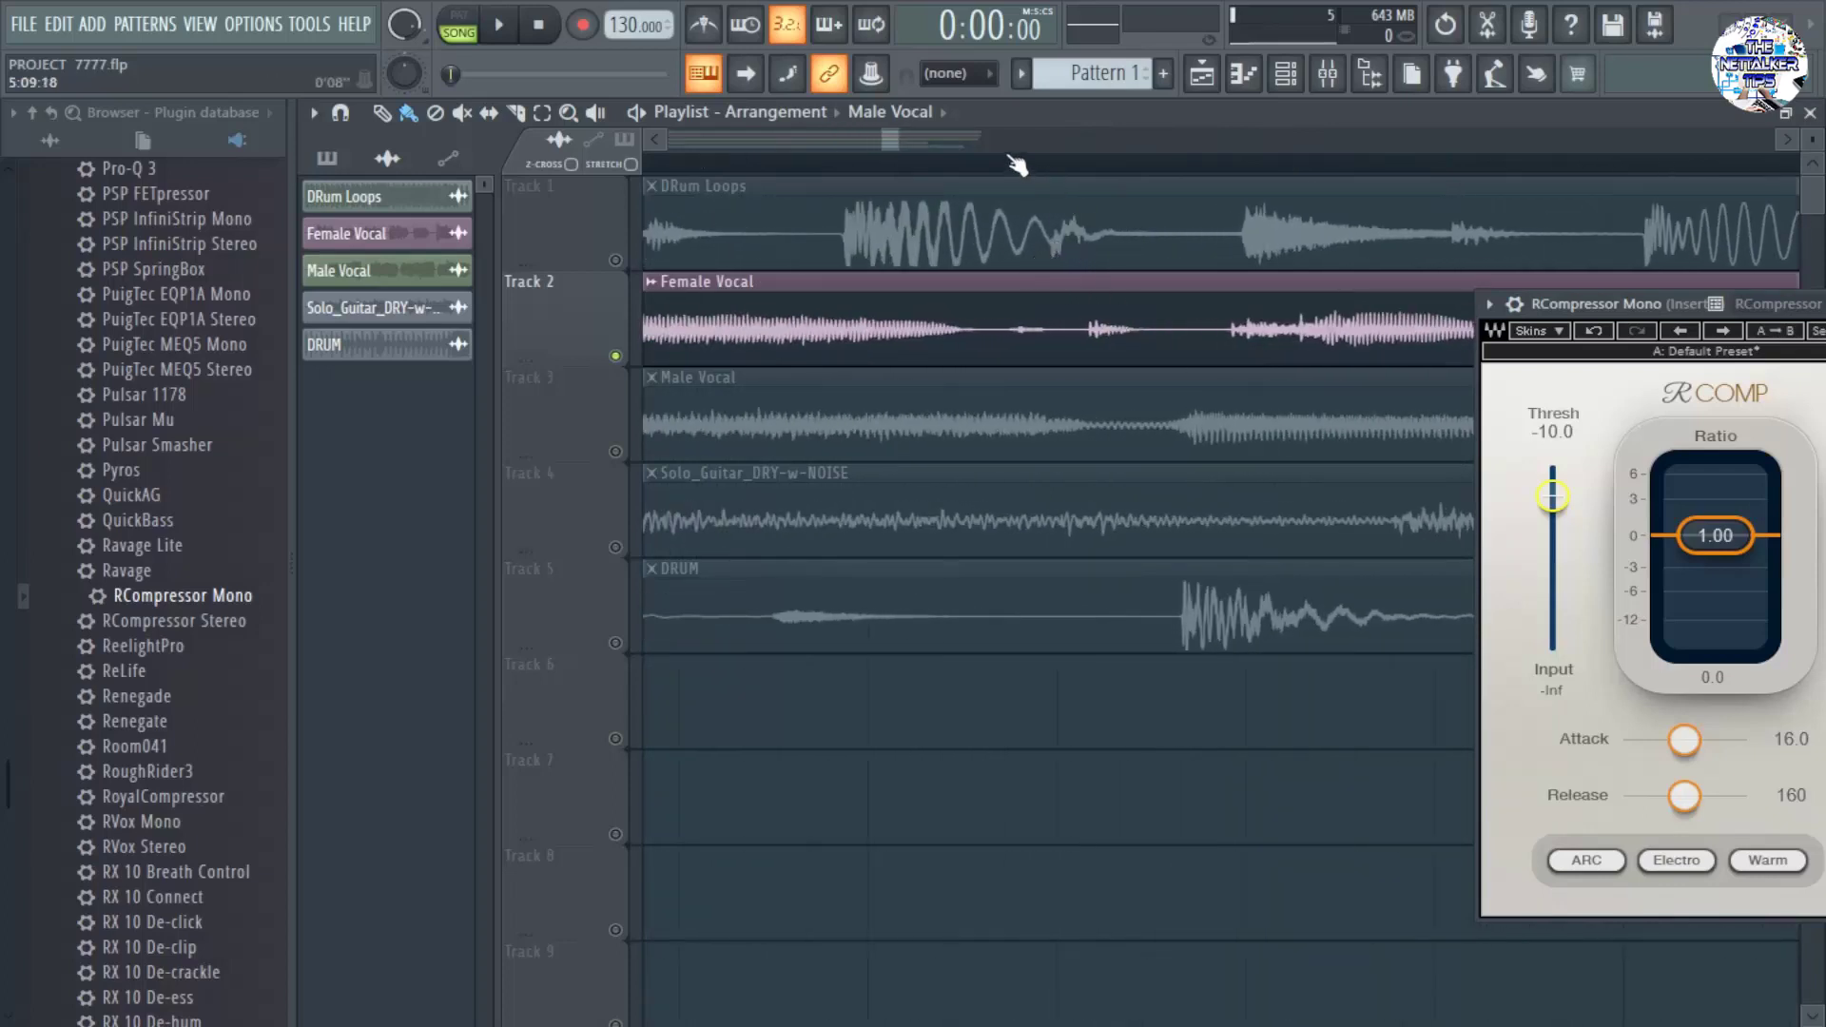
pyautogui.moveTo(994, 166); pyautogui.dragTo(1127, 167)
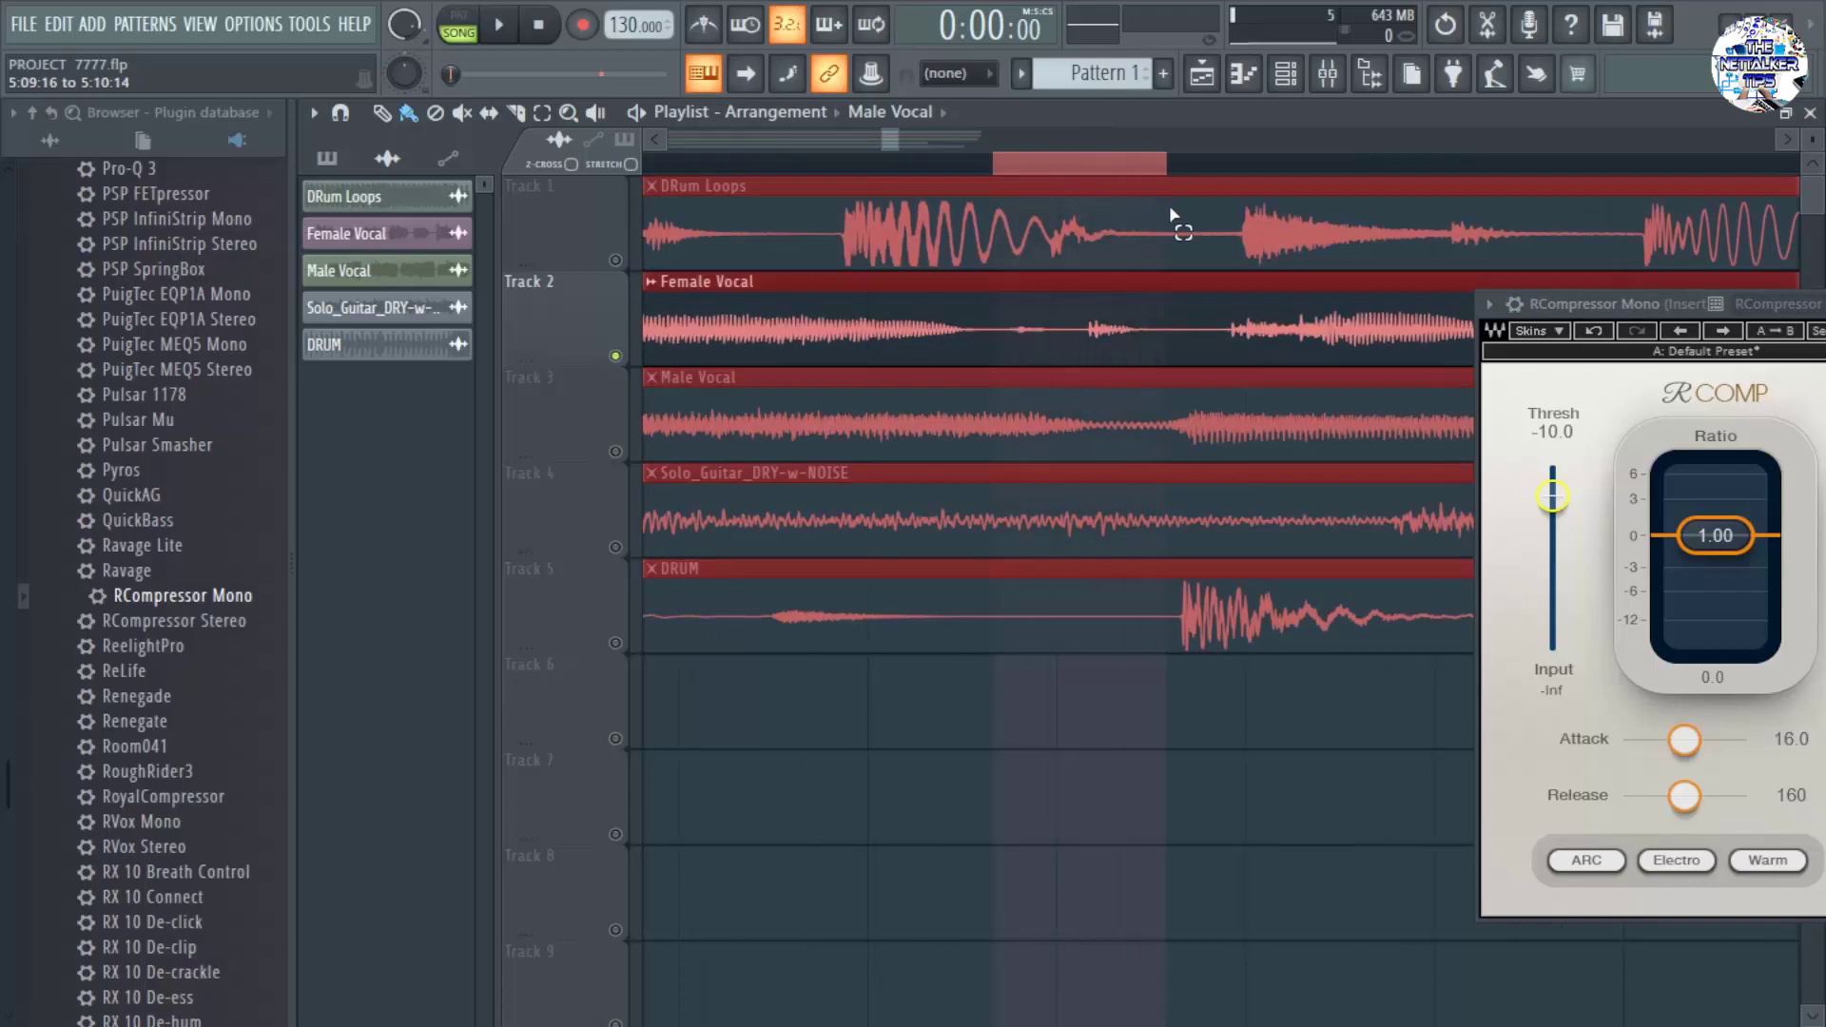
pyautogui.press('space')
pyautogui.click(506, 29)
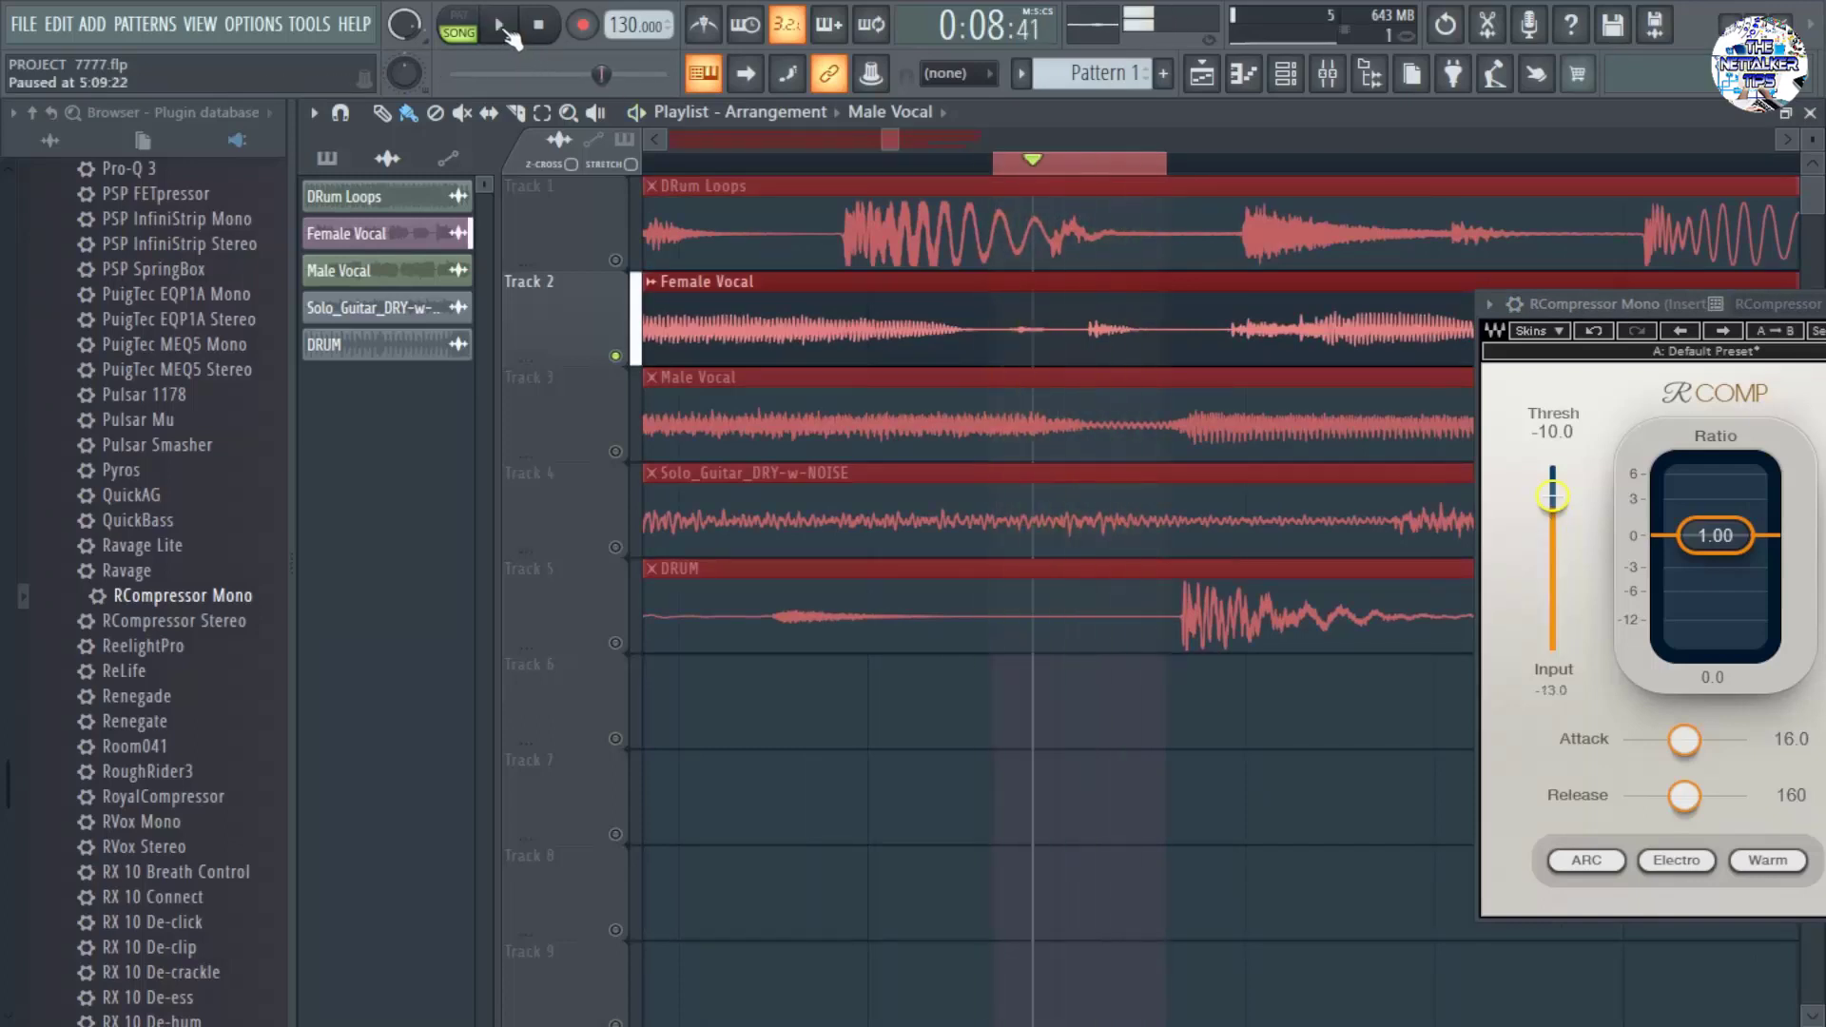
pyautogui.scroll(-3, 807, 339)
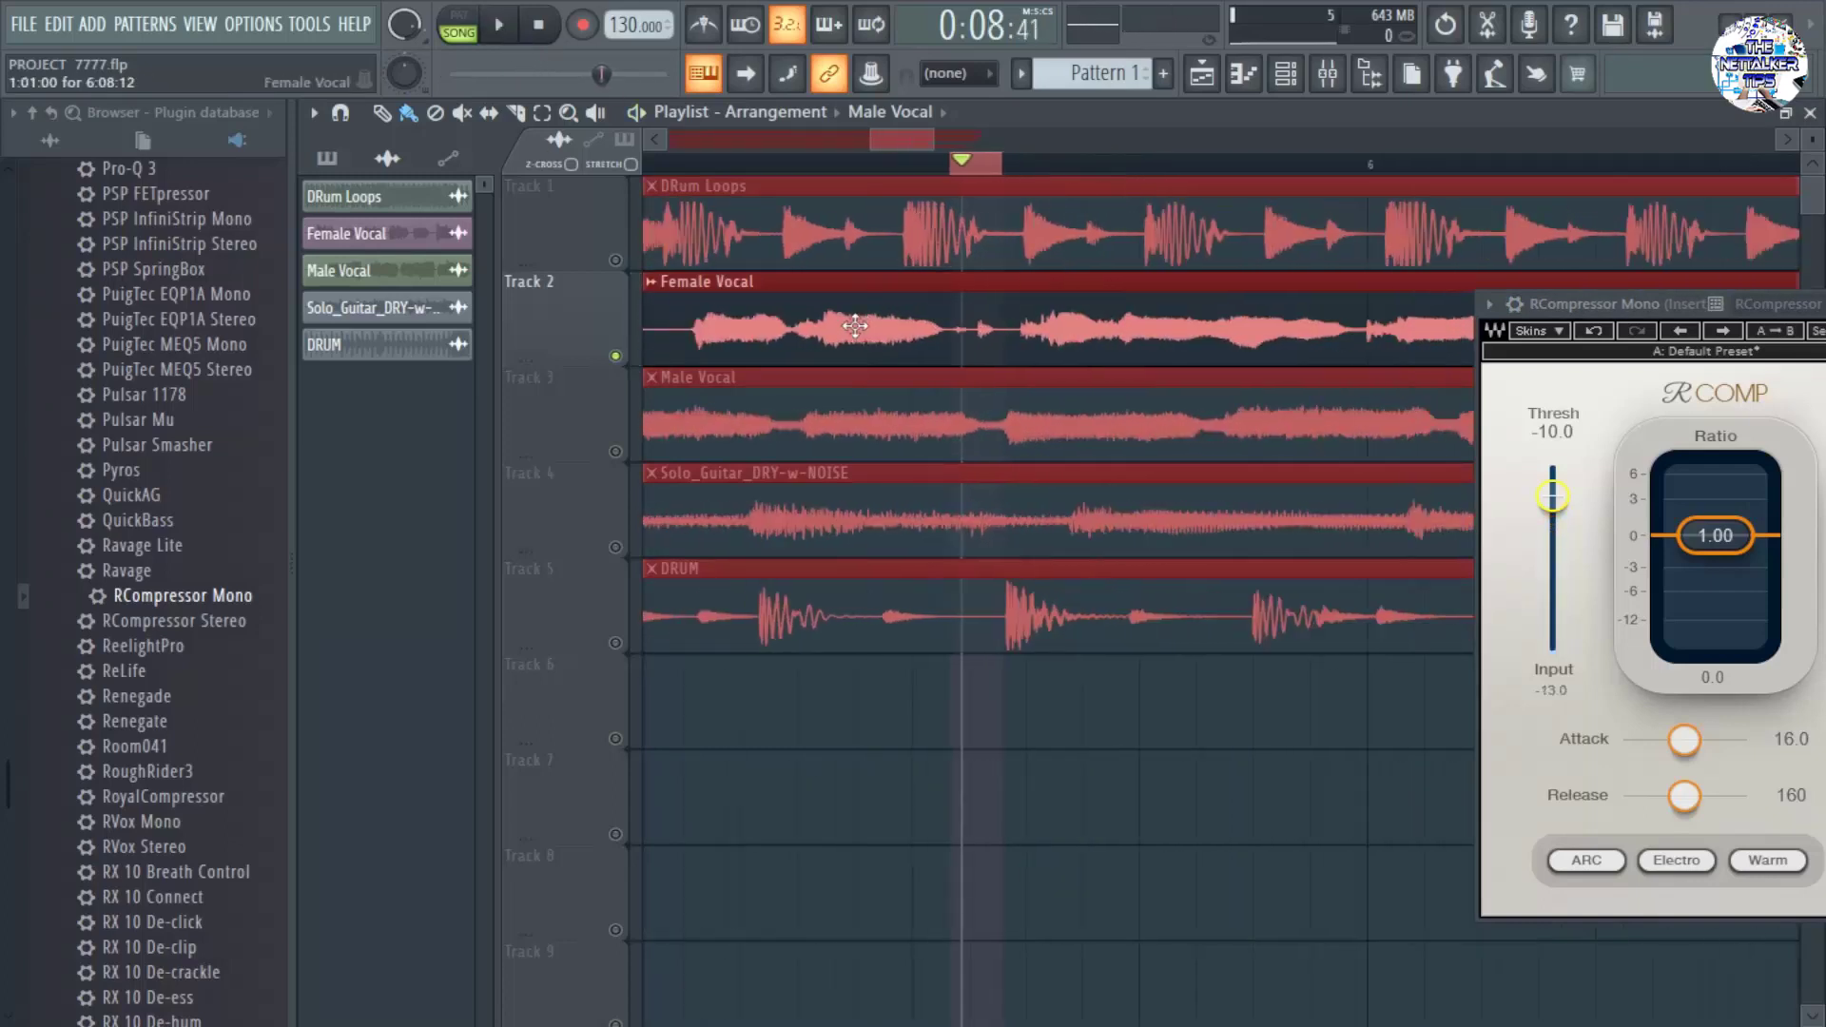
pyautogui.scroll(-4, 797, 350)
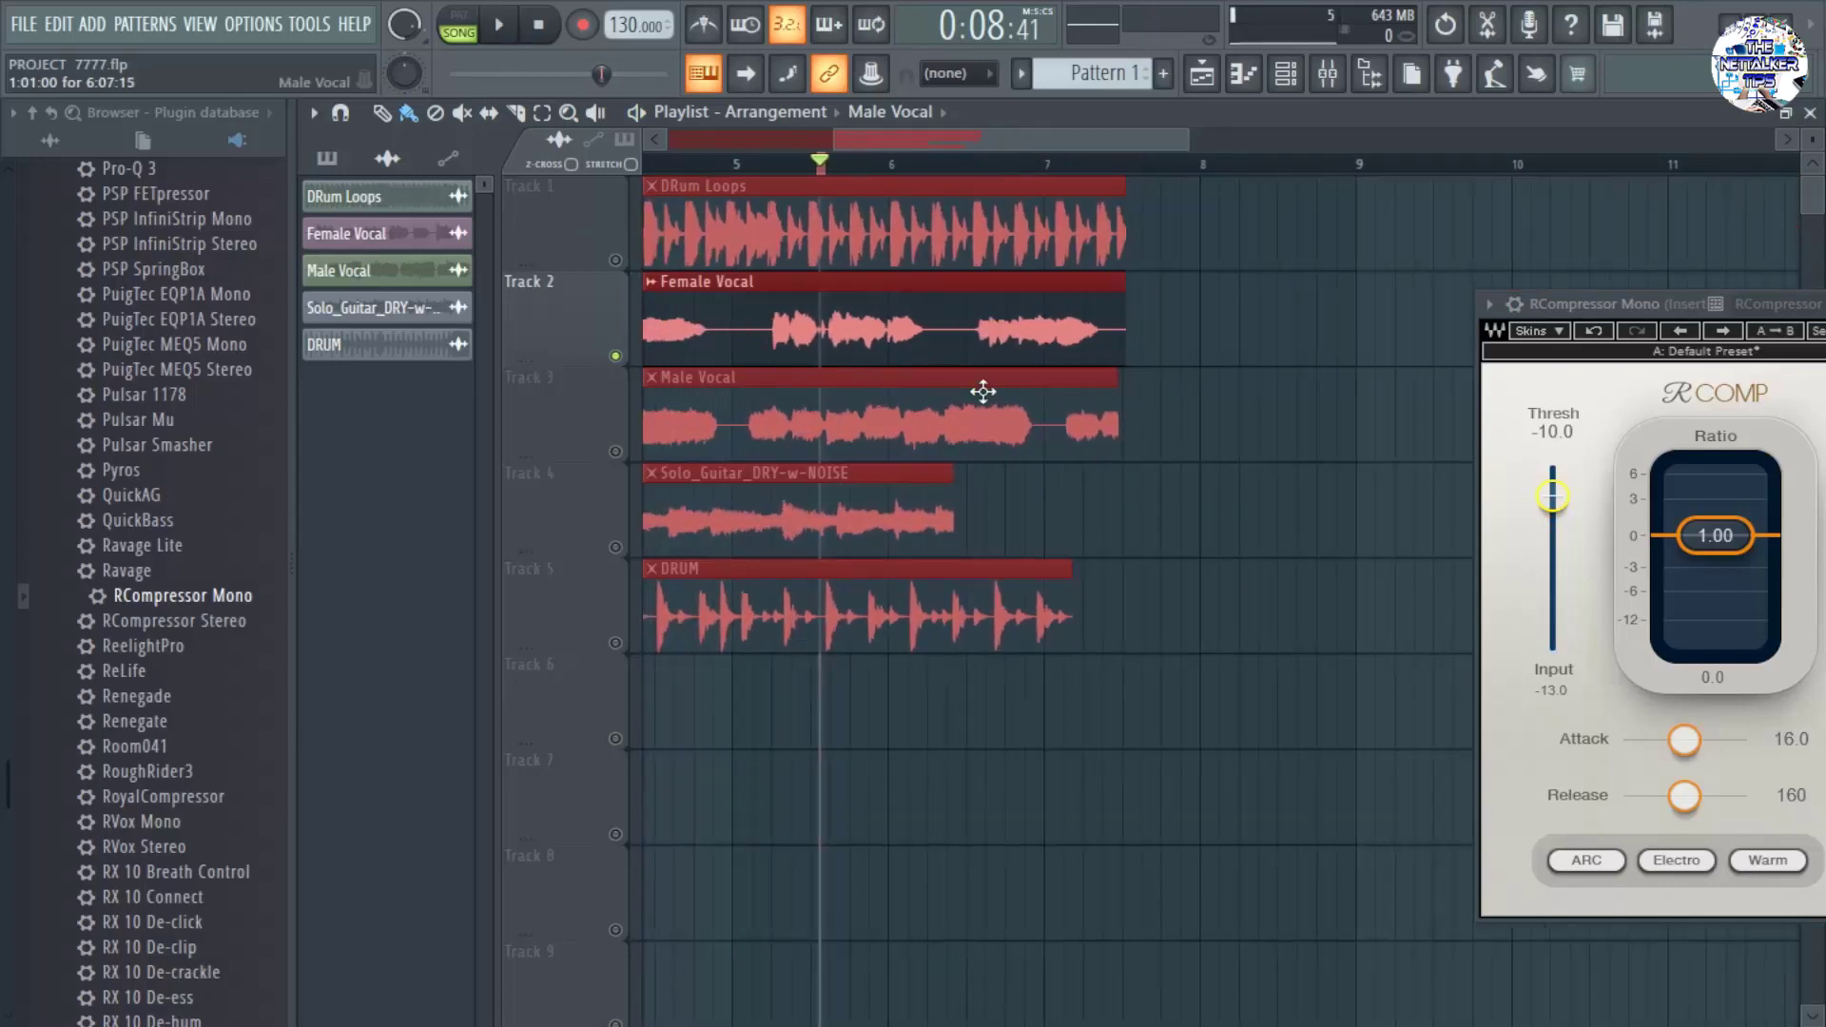
pyautogui.scroll(6, 983, 367)
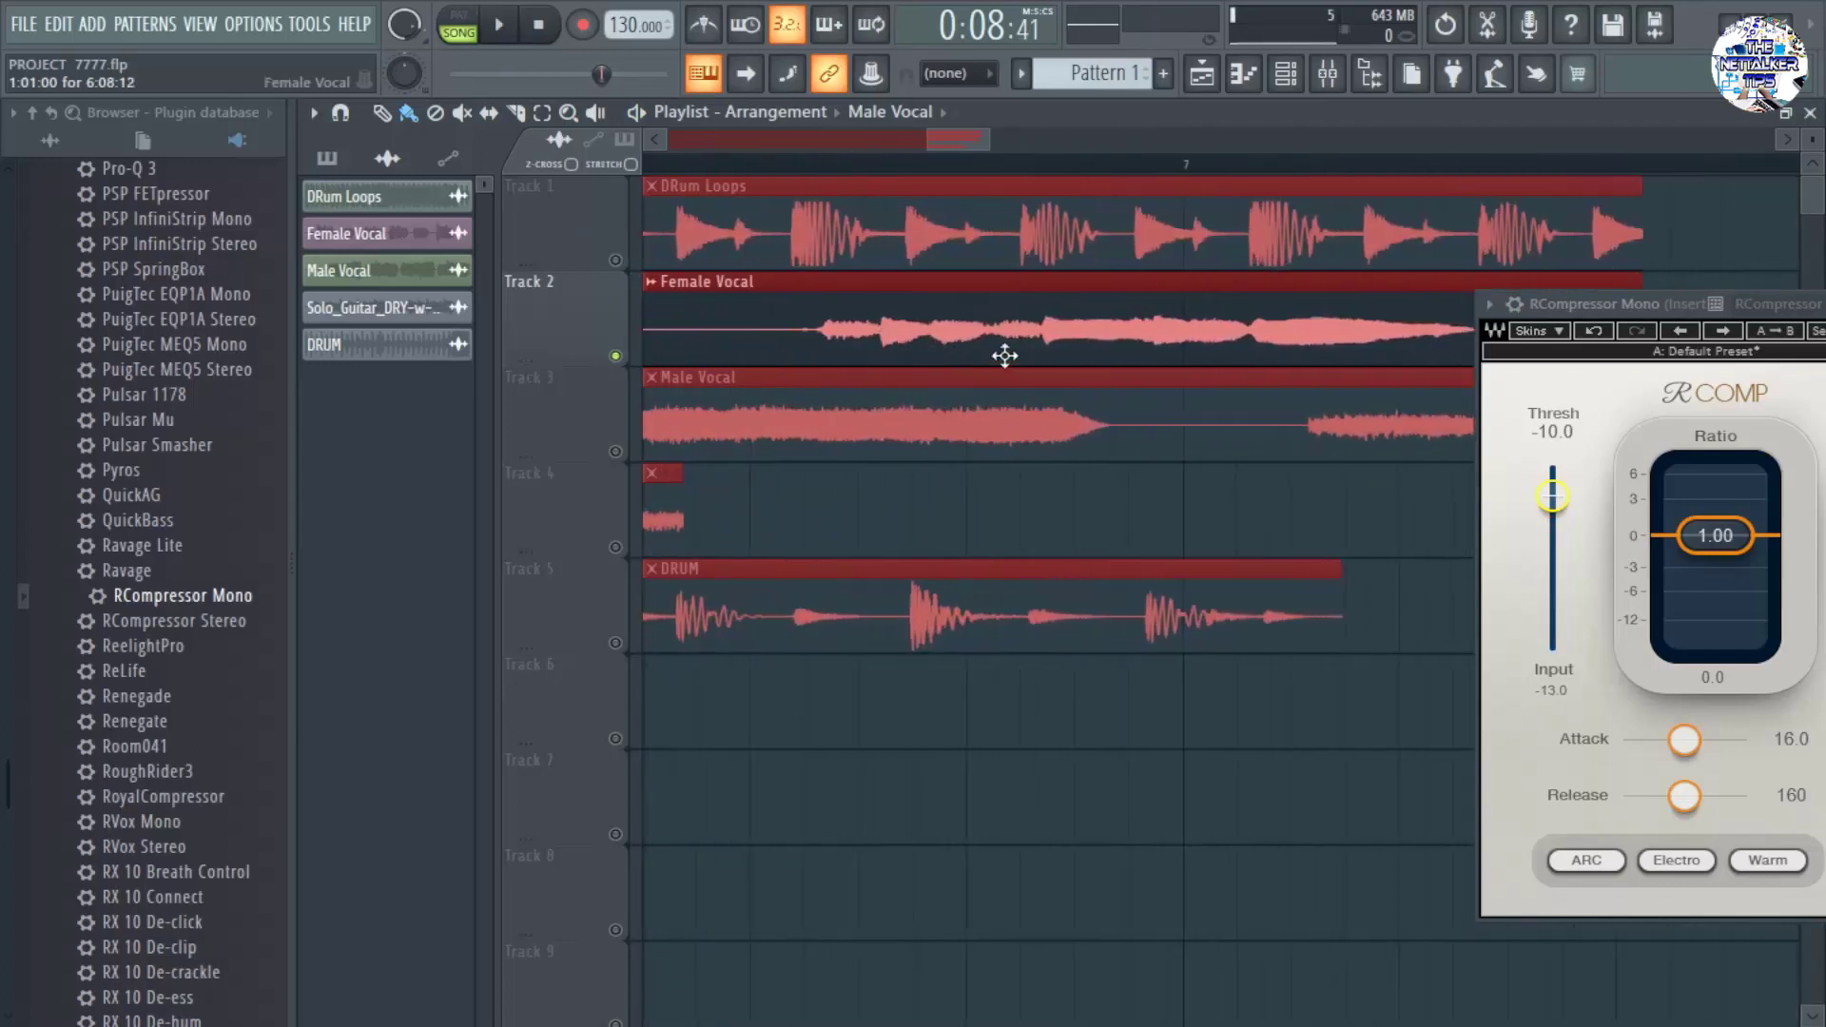
pyautogui.scroll(4, 1111, 362)
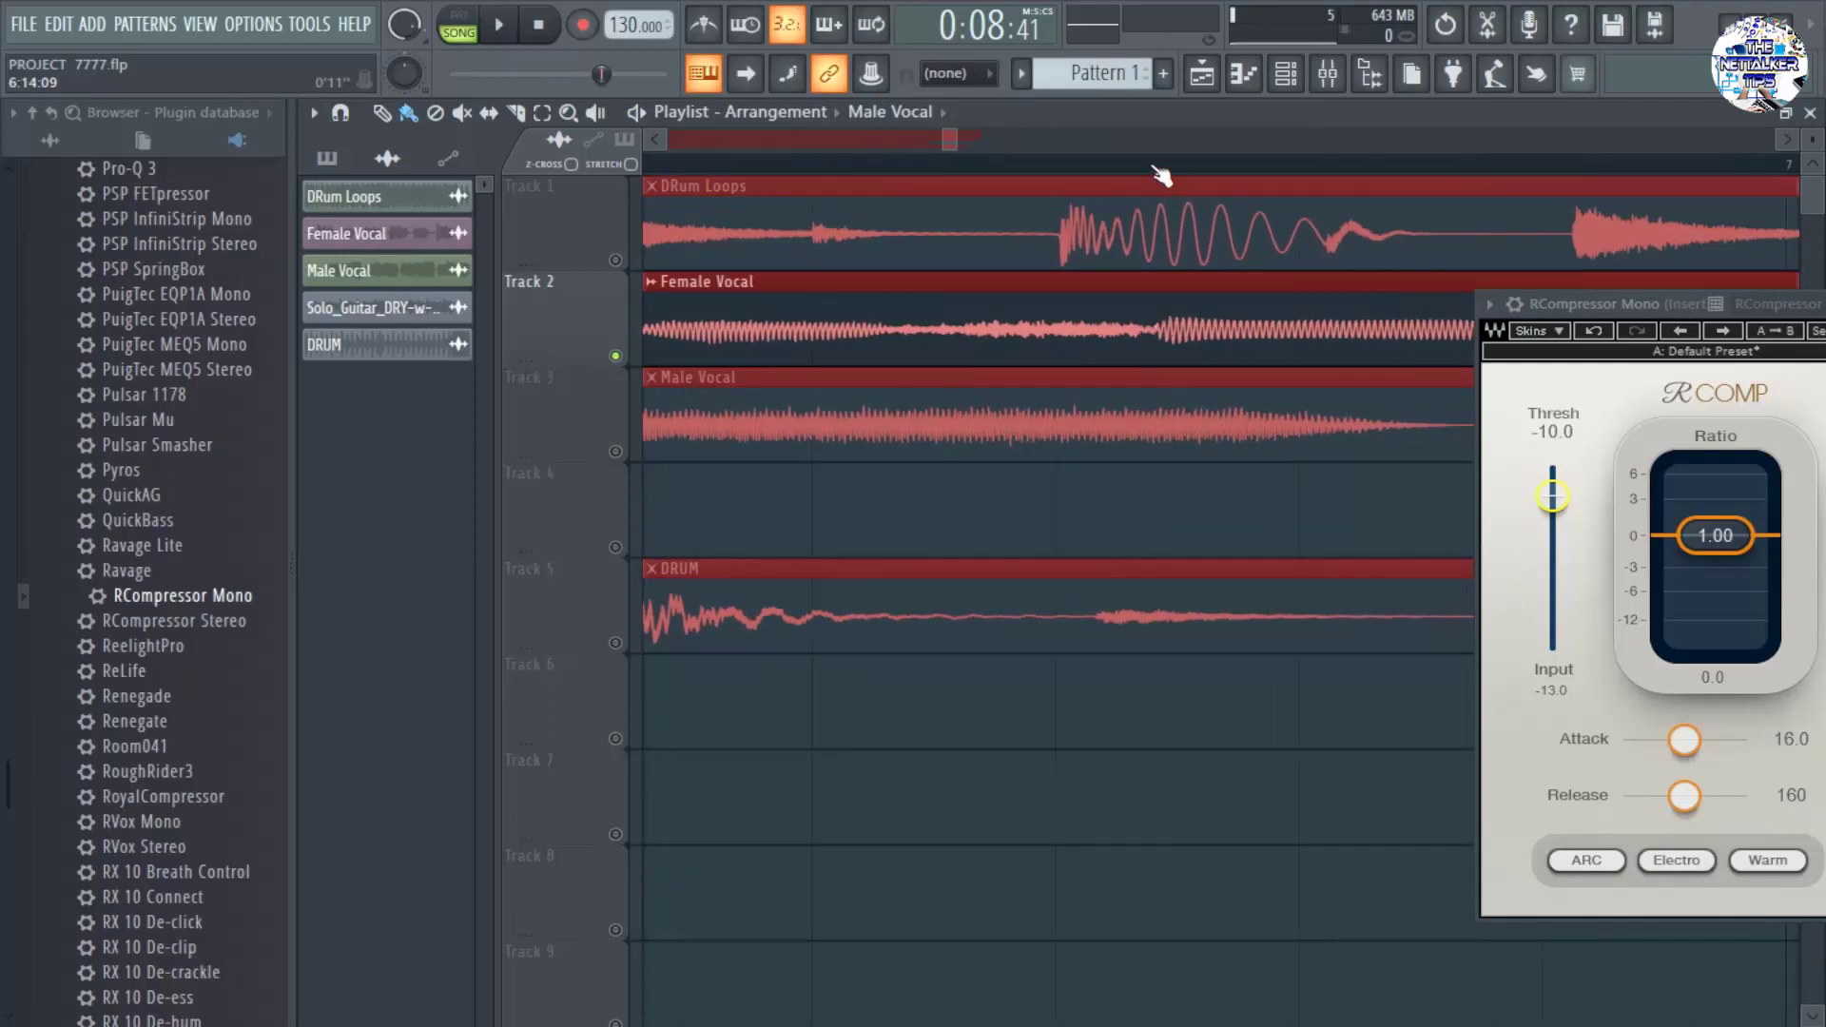
pyautogui.moveTo(1162, 176)
pyautogui.mouseDown()
pyautogui.moveTo(1125, 191)
pyautogui.moveTo(1141, 187)
pyautogui.mouseUp()
pyautogui.scroll(-2, 1094, 312)
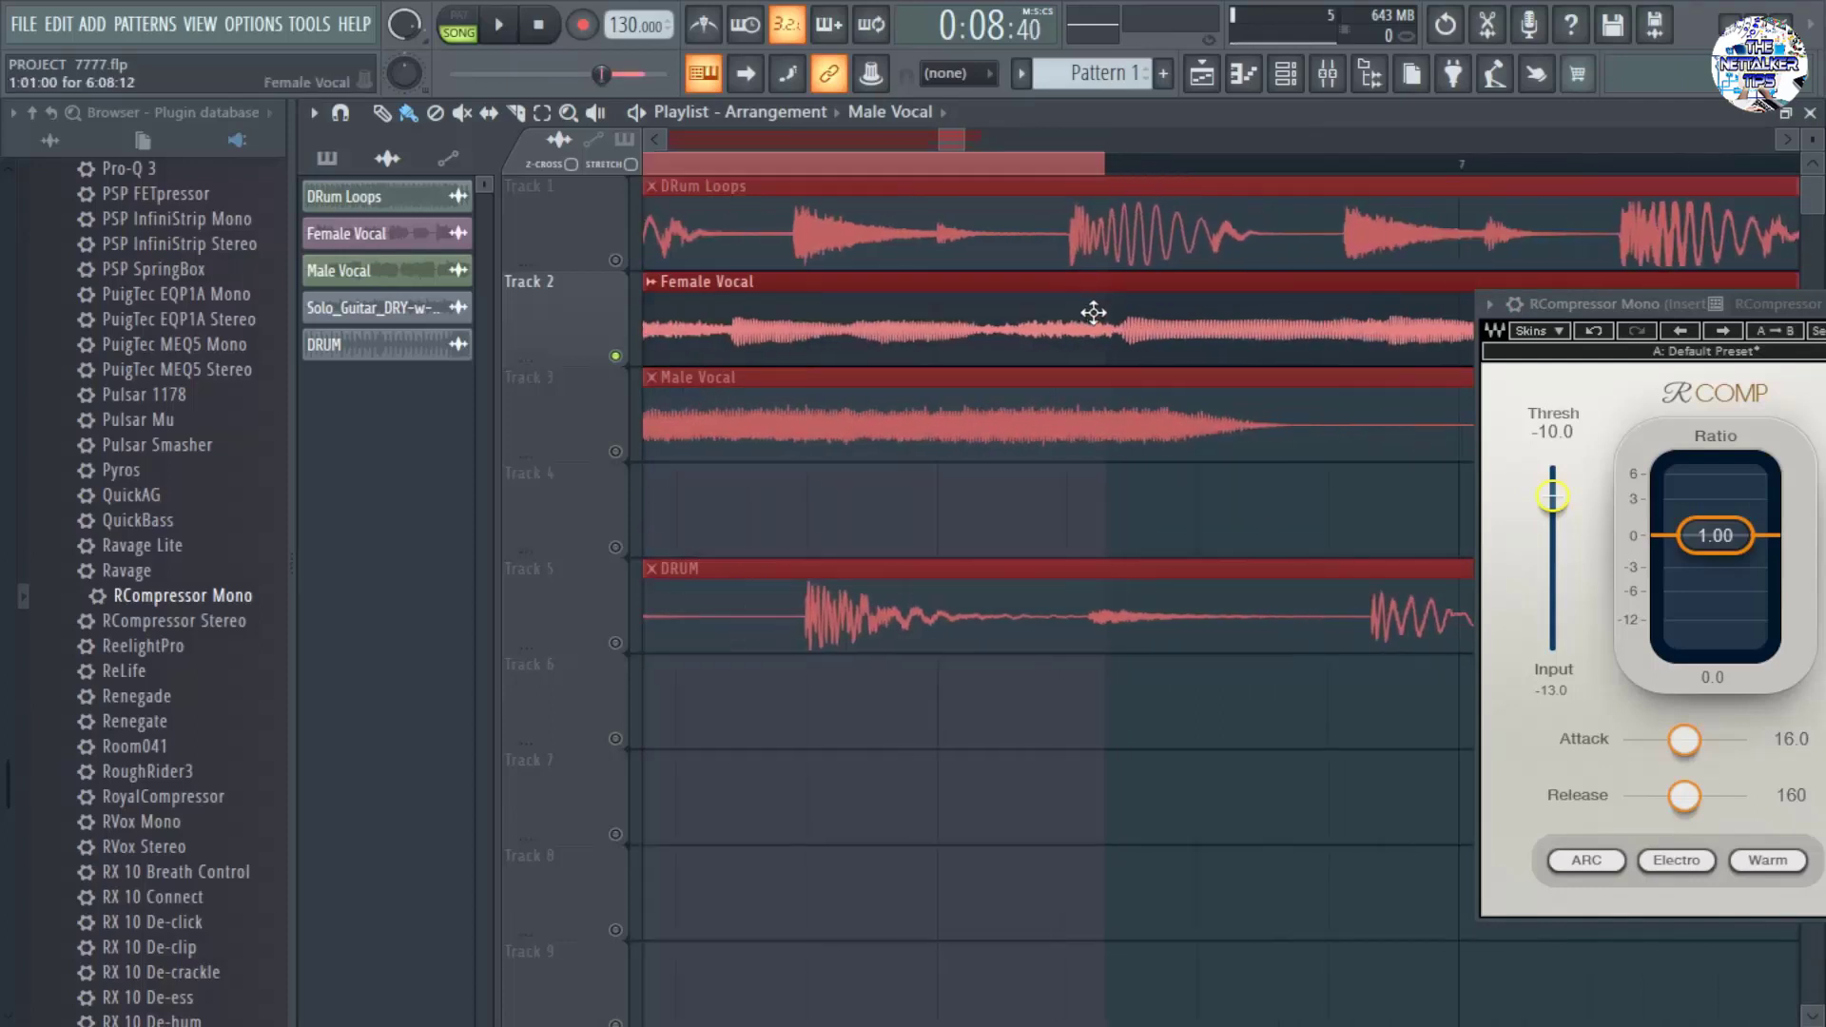
pyautogui.scroll(-3, 1093, 312)
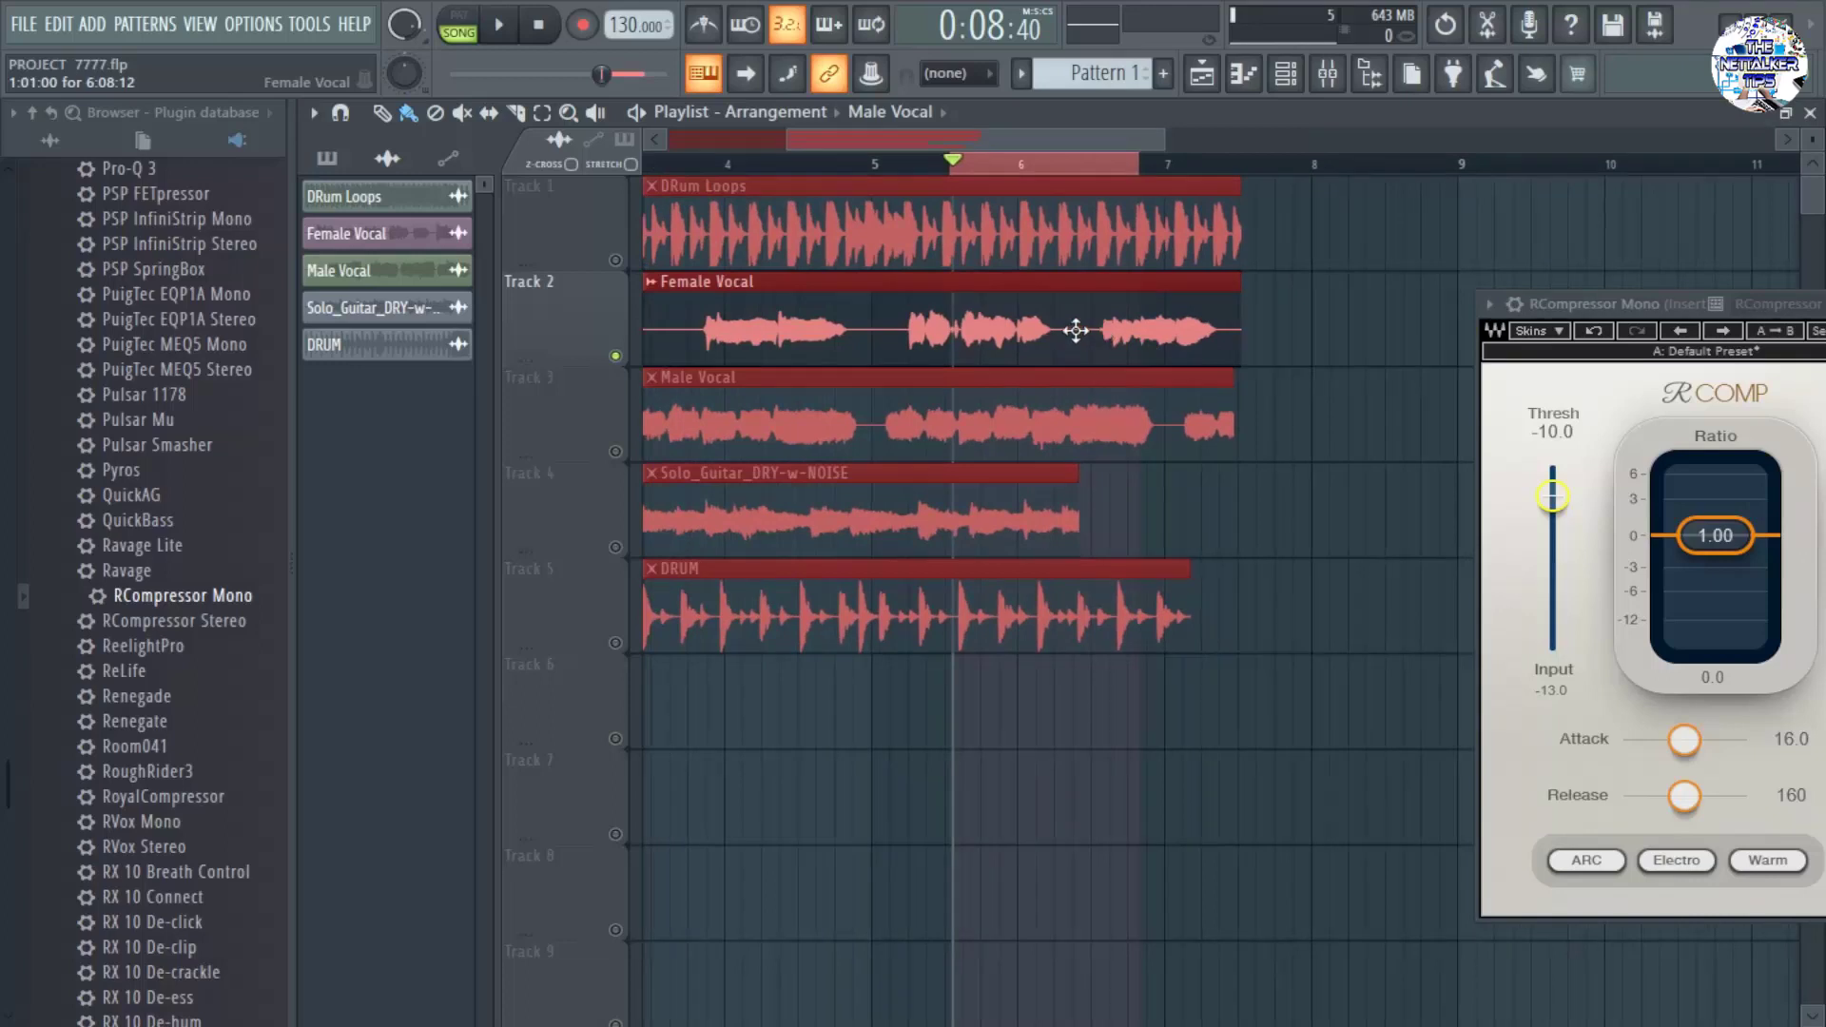
pyautogui.click(1080, 165)
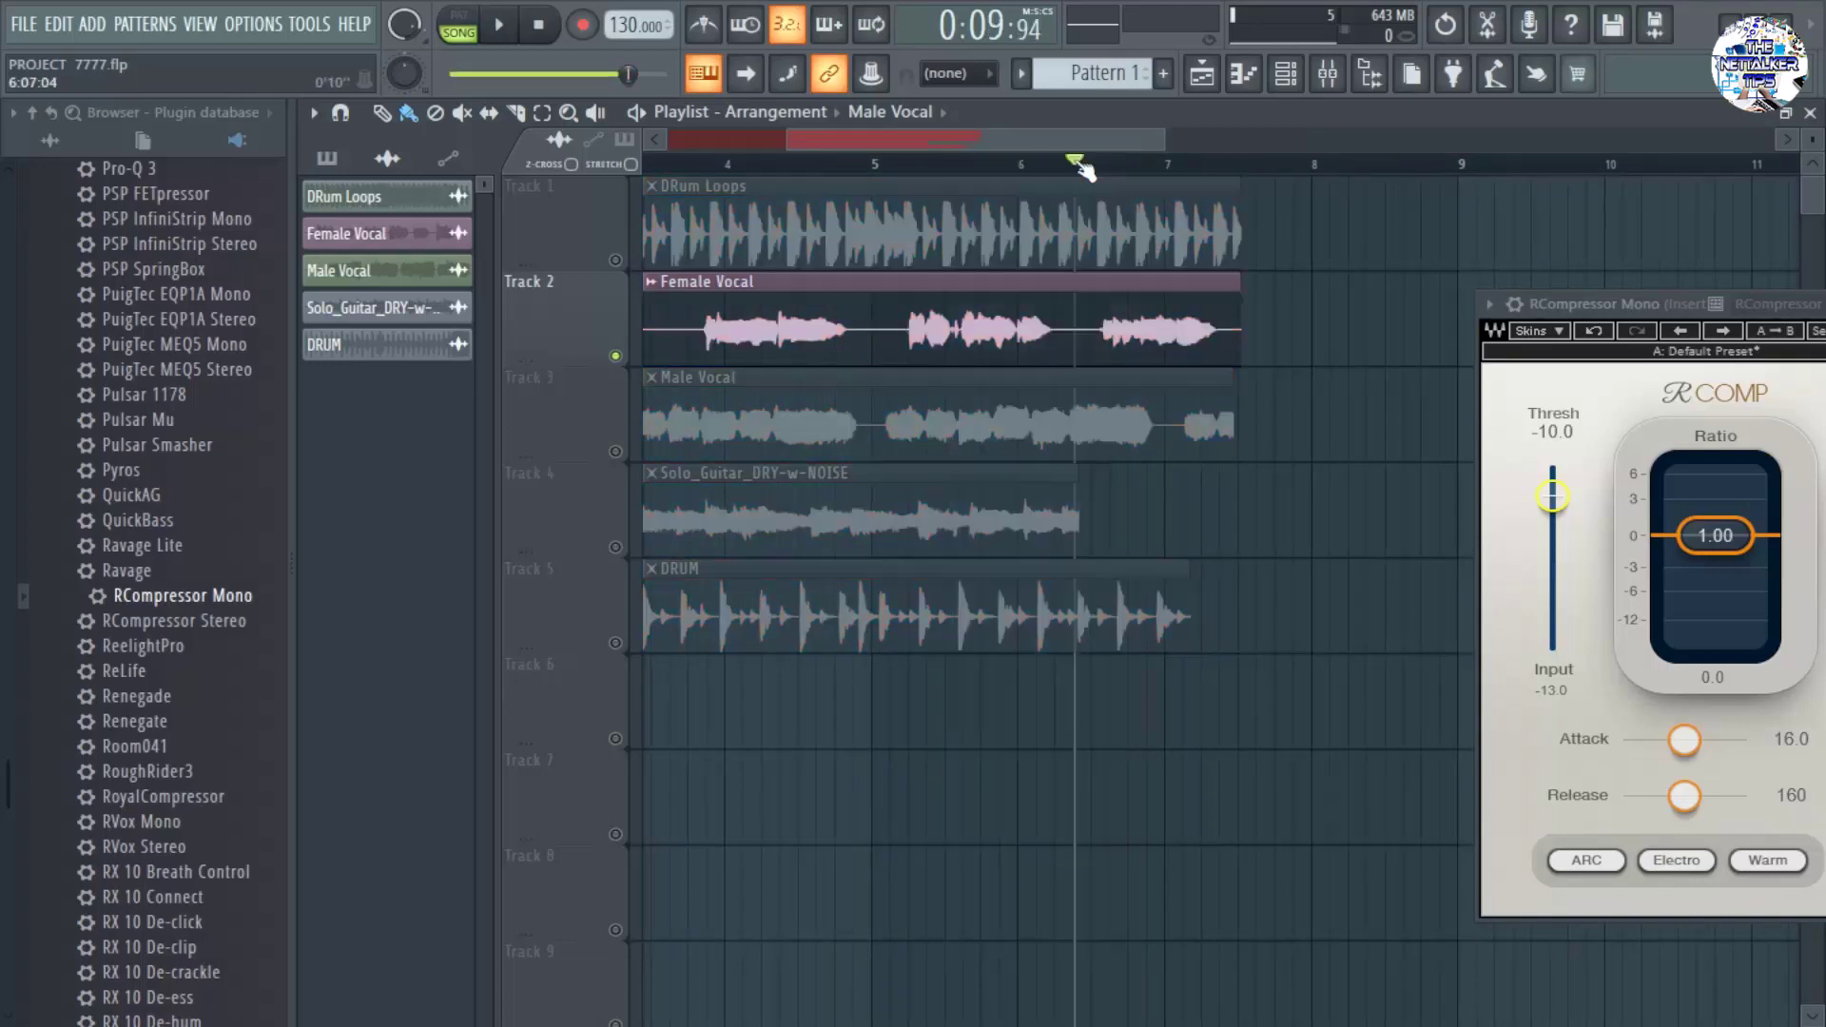
# Select the Female Vocal passage from about 6:12:06 to 6:14:08 and play it briefly to check its input level.
pyautogui.scroll(4, 1117, 340)
pyautogui.scroll(3, 1115, 345)
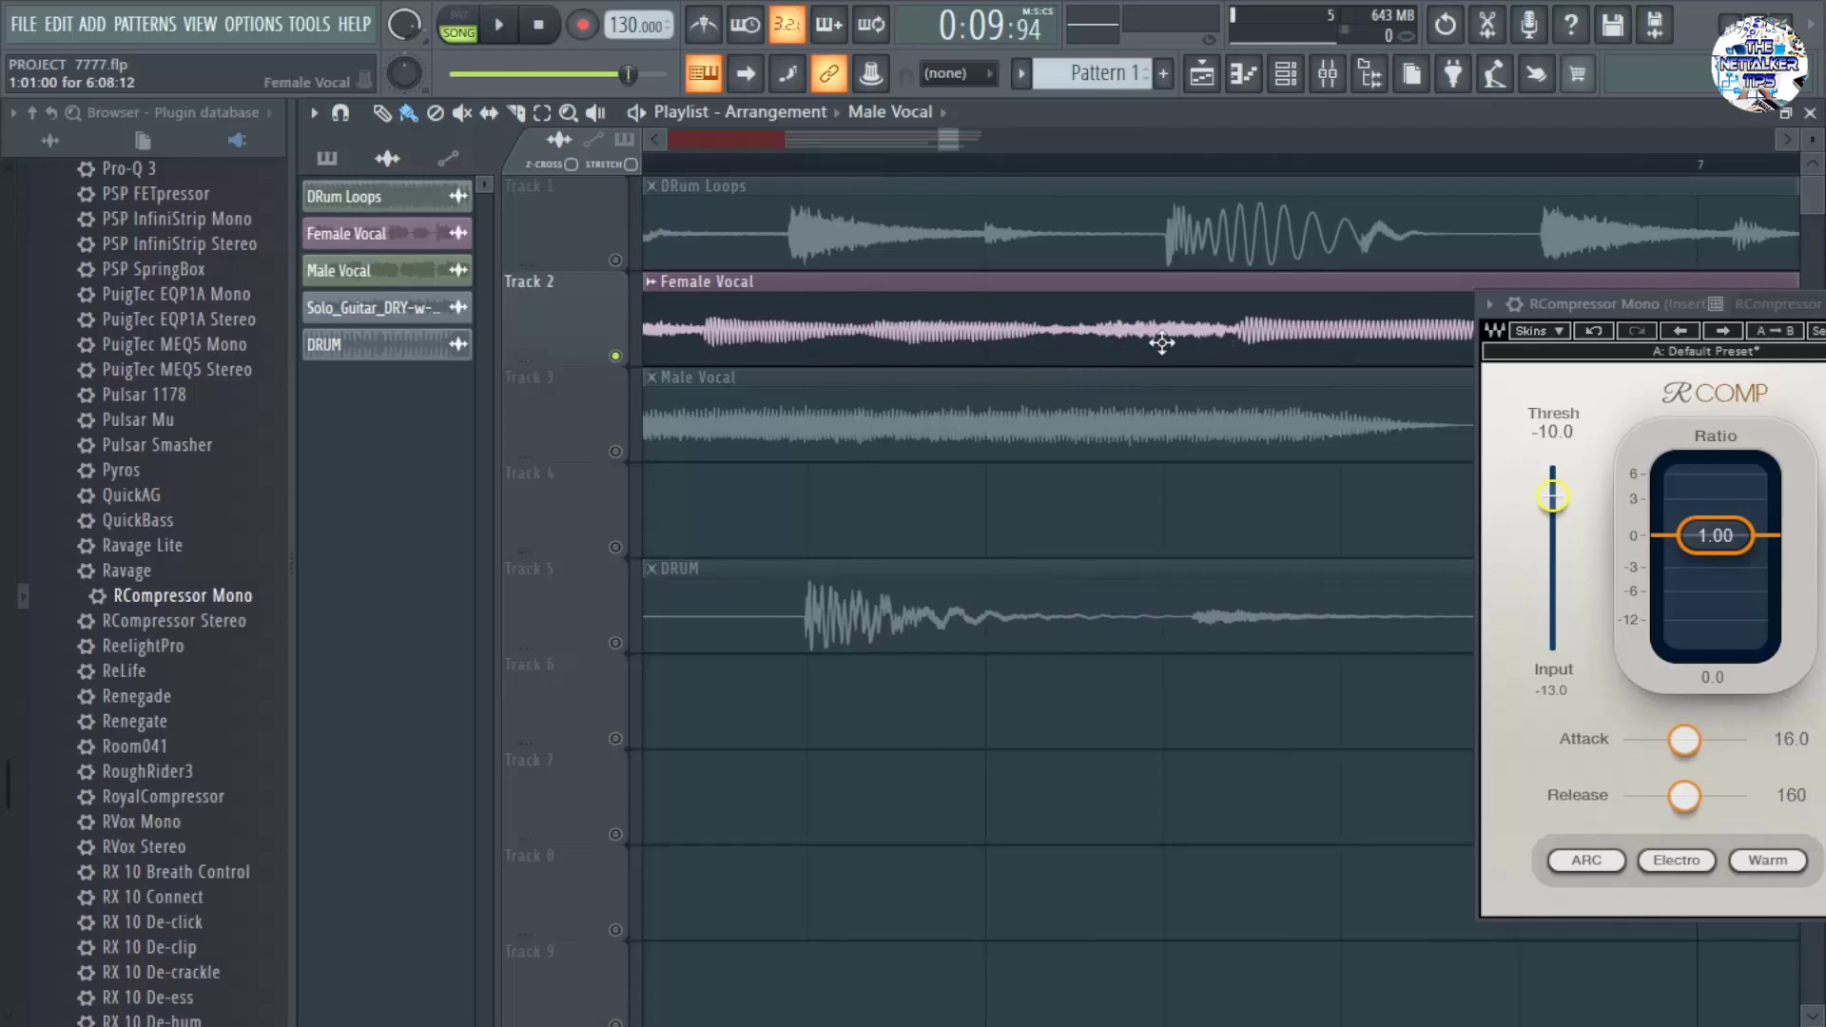
pyautogui.scroll(1, 1112, 340)
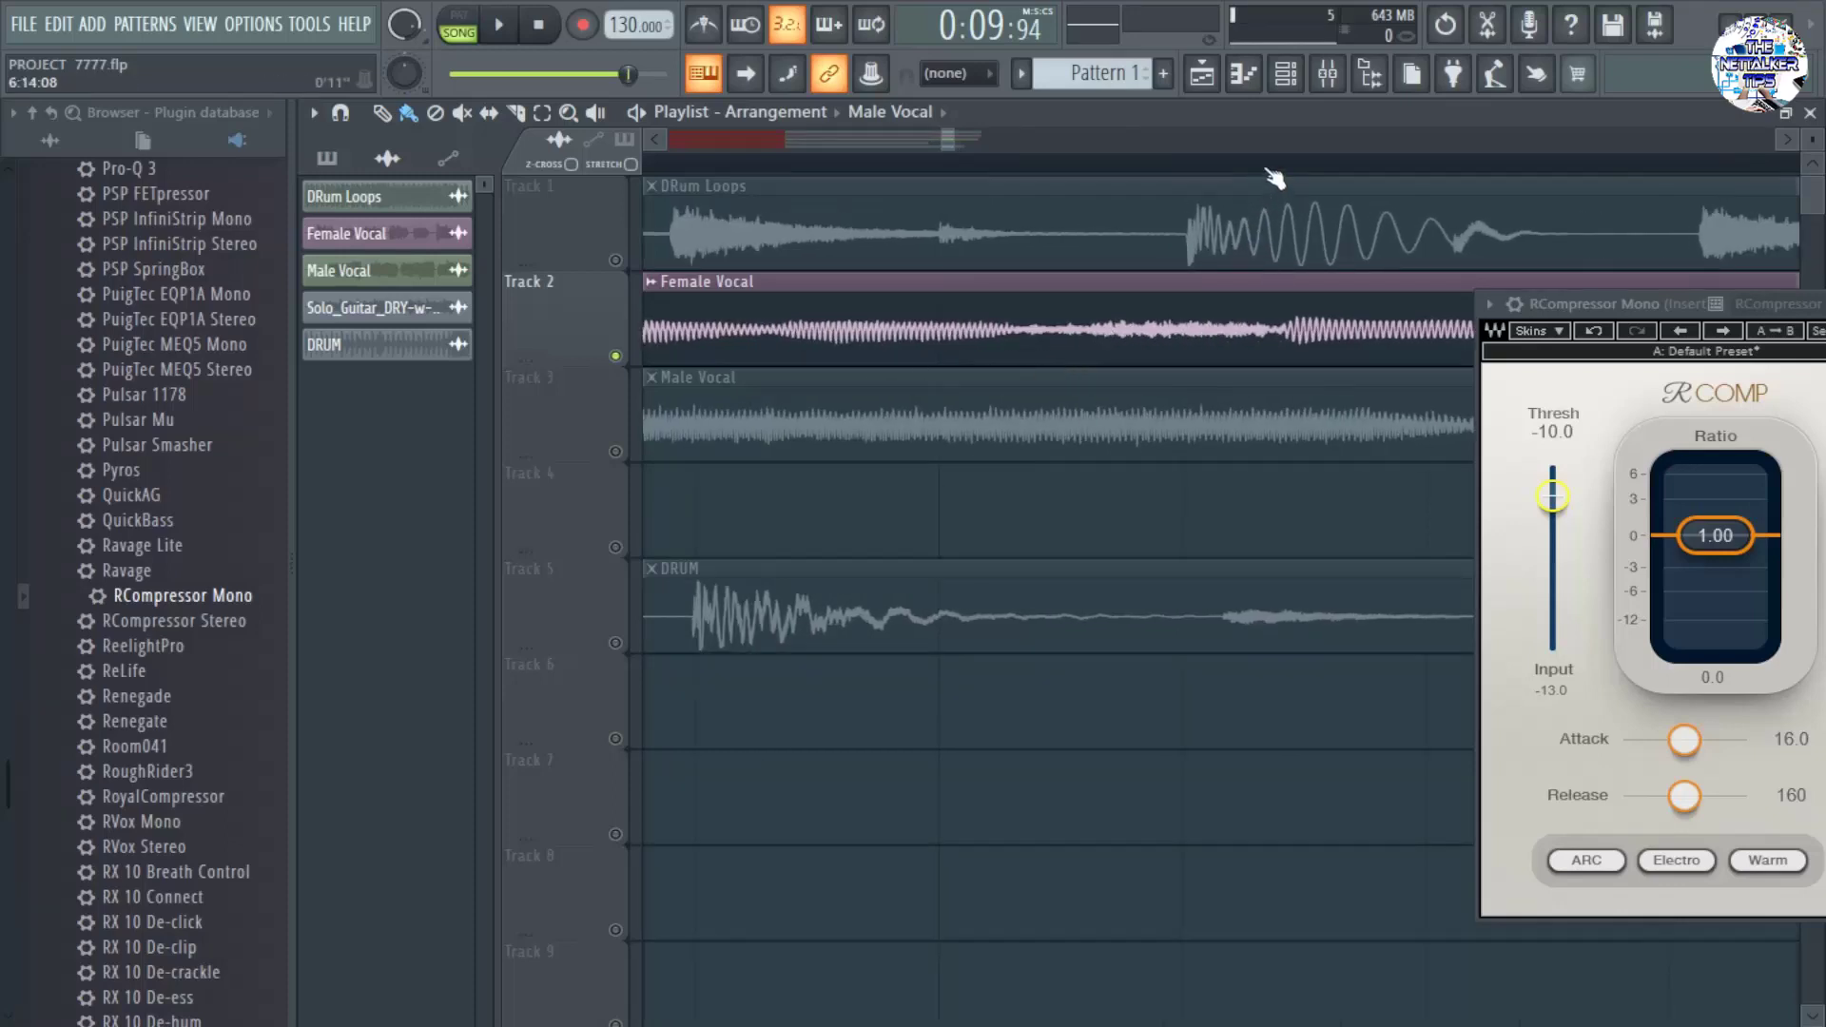
pyautogui.moveTo(1264, 175); pyautogui.dragTo(757, 186)
pyautogui.scroll(-3, 1206, 277)
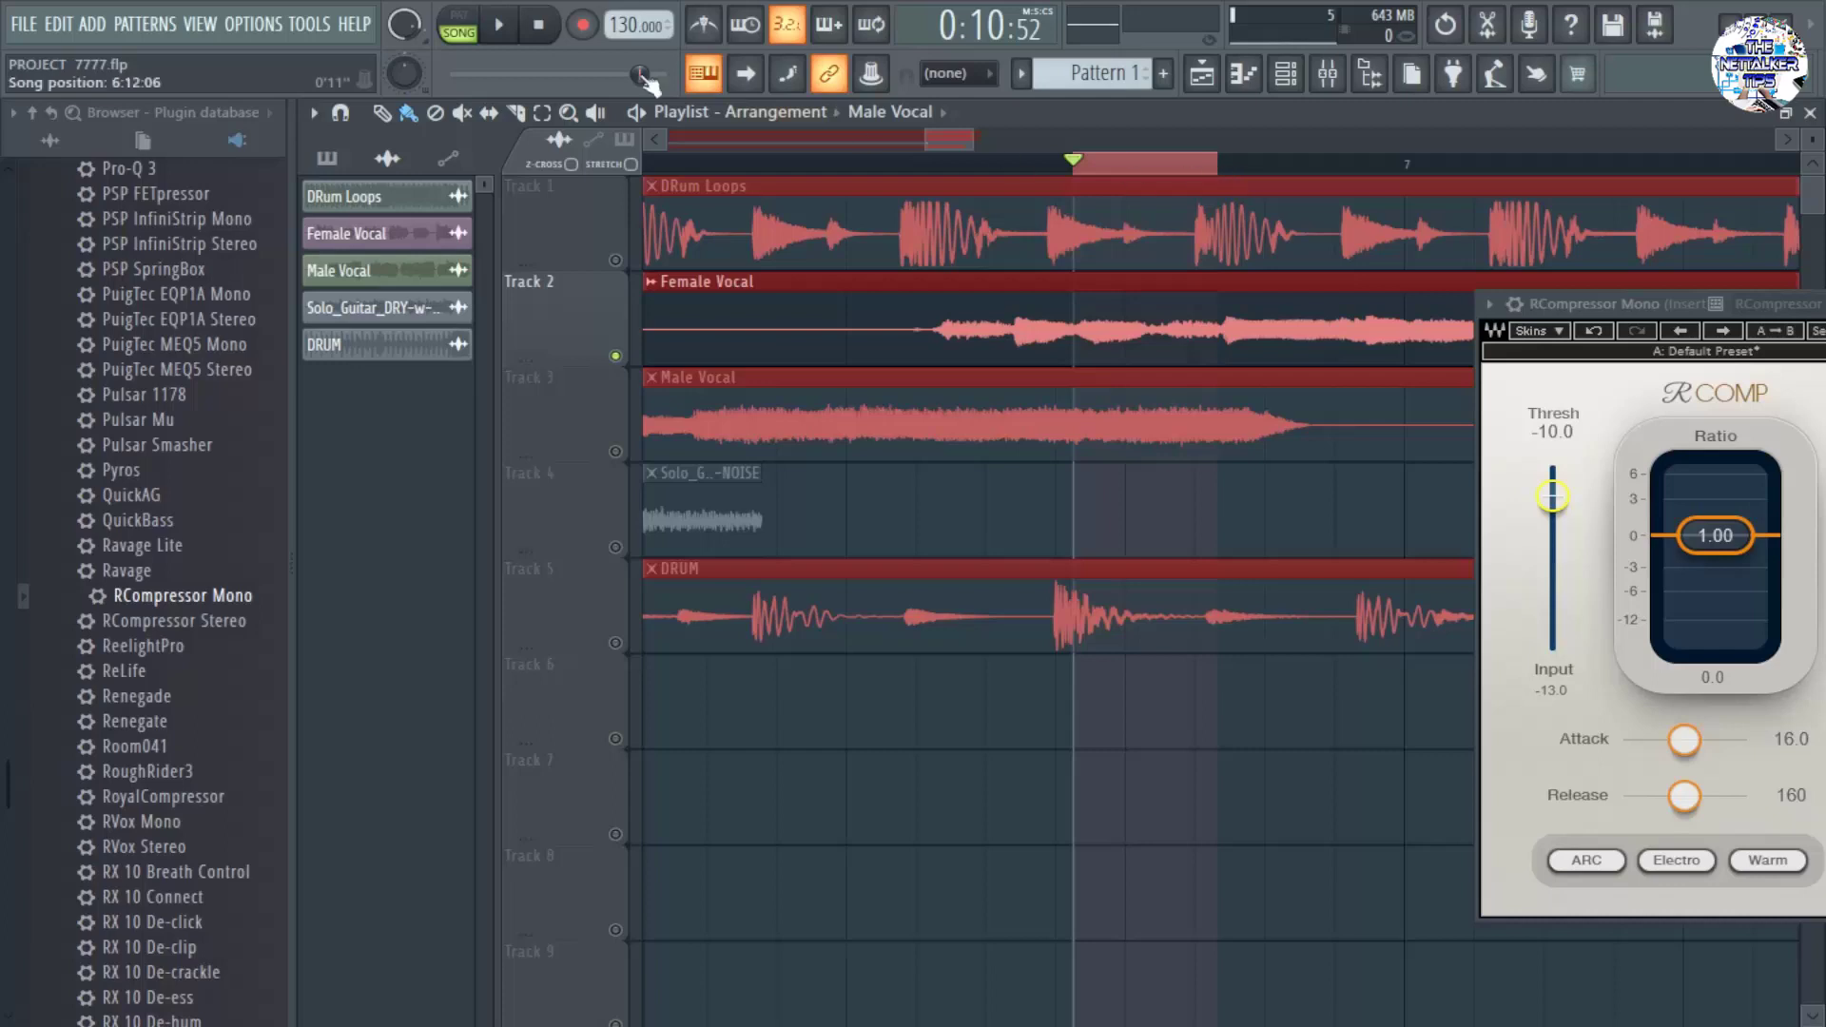
pyautogui.click(500, 28)
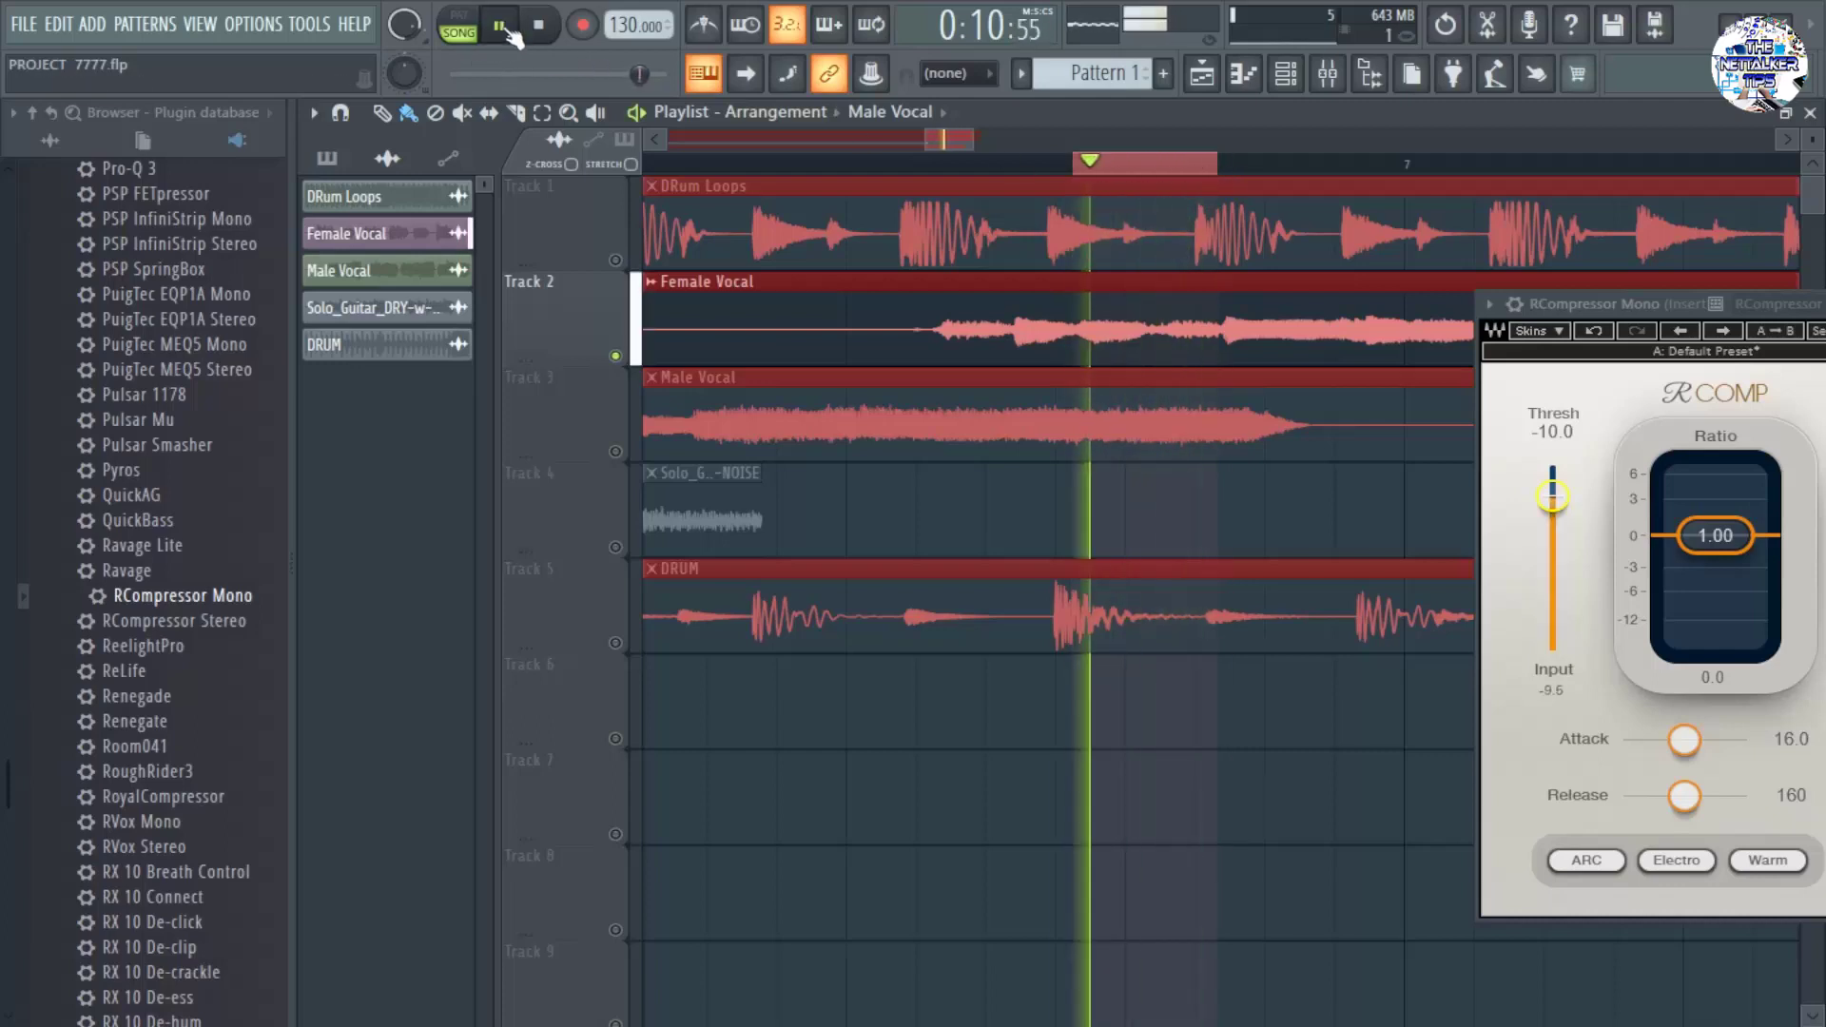
pyautogui.click(544, 34)
# Replay the selected vocal passage beside the compressor window, set the threshold to -9.9 dB, and stop playback.
pyautogui.moveTo(1623, 304); pyautogui.dragTo(425, 255)
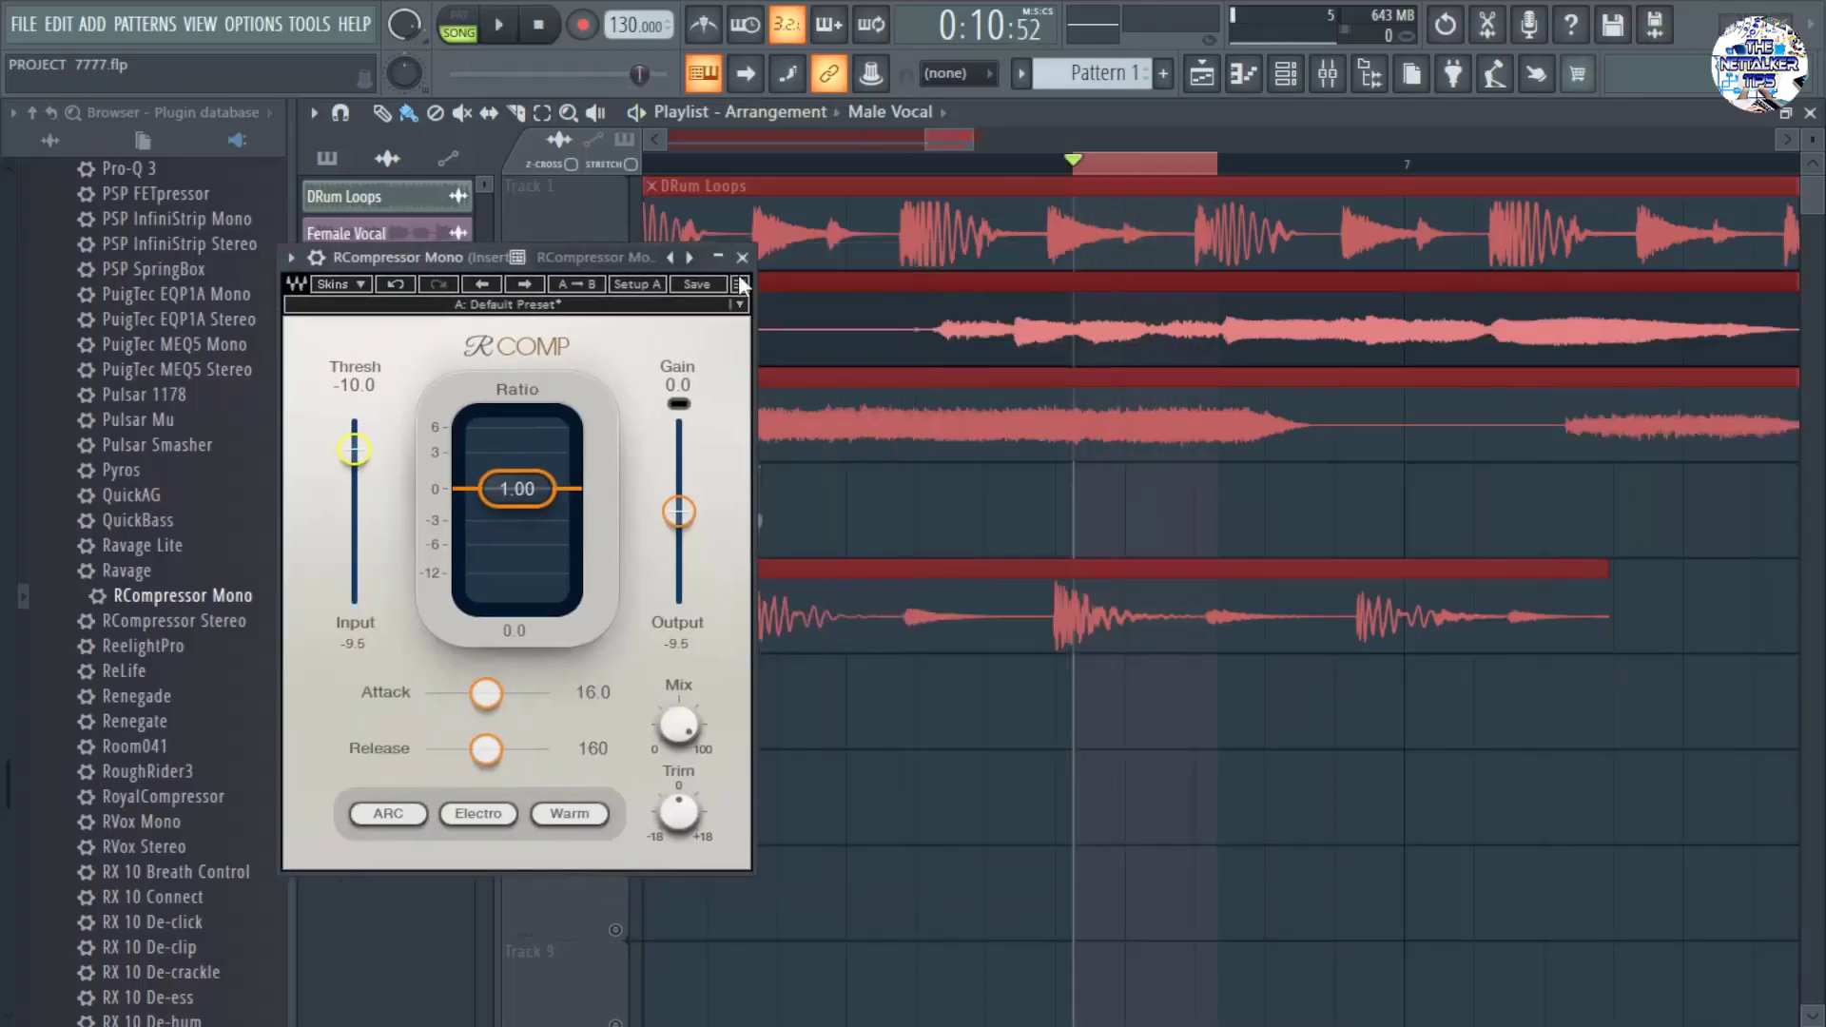
pyautogui.click(500, 26)
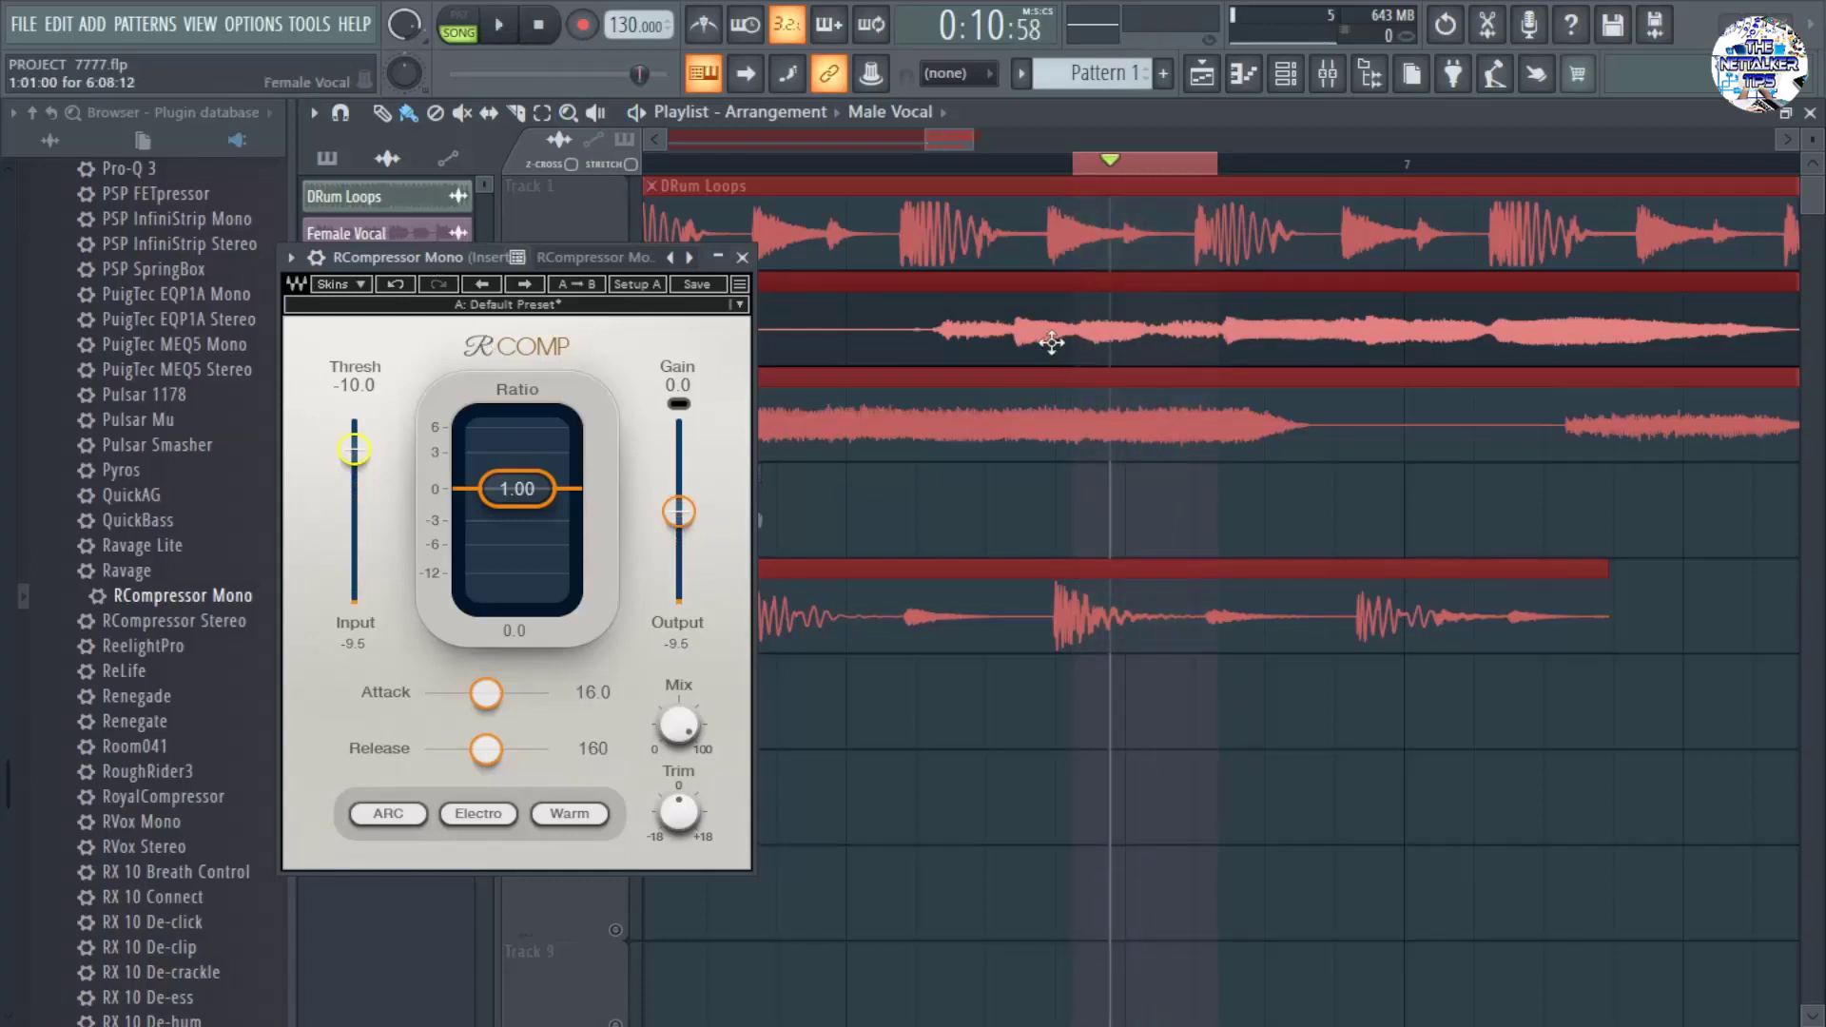
pyautogui.moveTo(419, 257); pyautogui.dragTo(1441, 291)
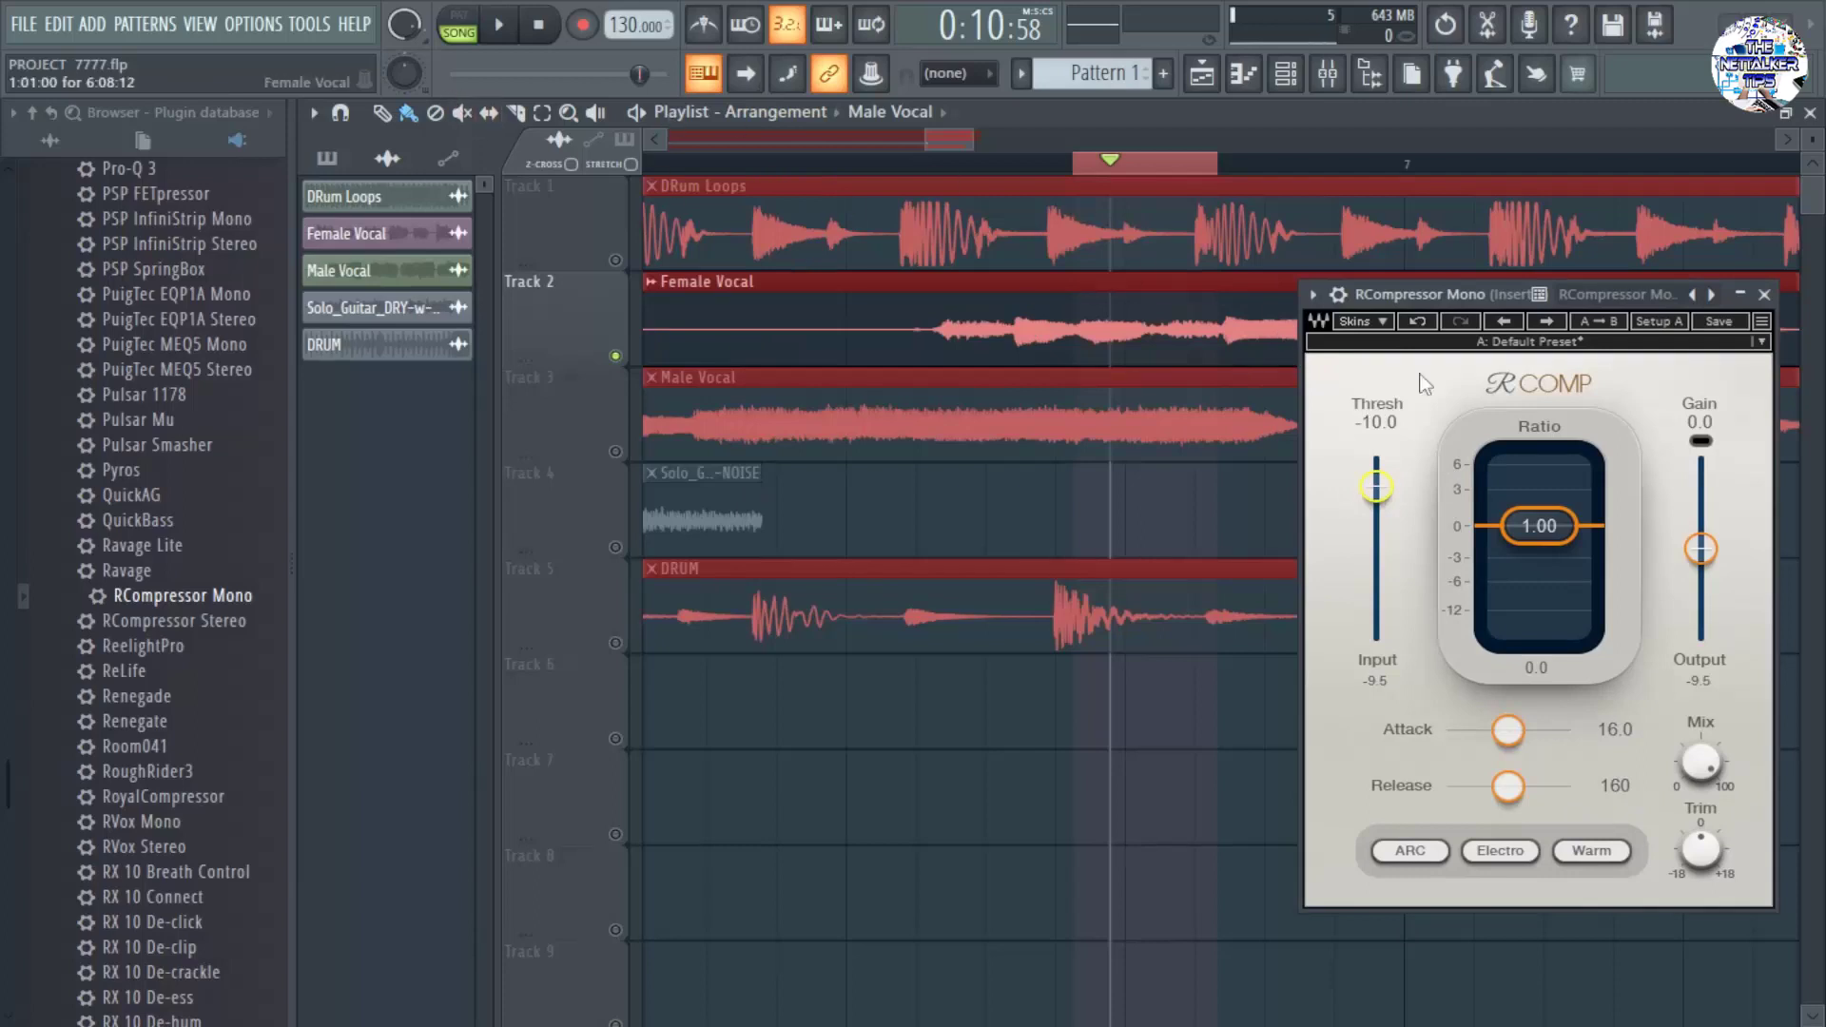
pyautogui.click(501, 27)
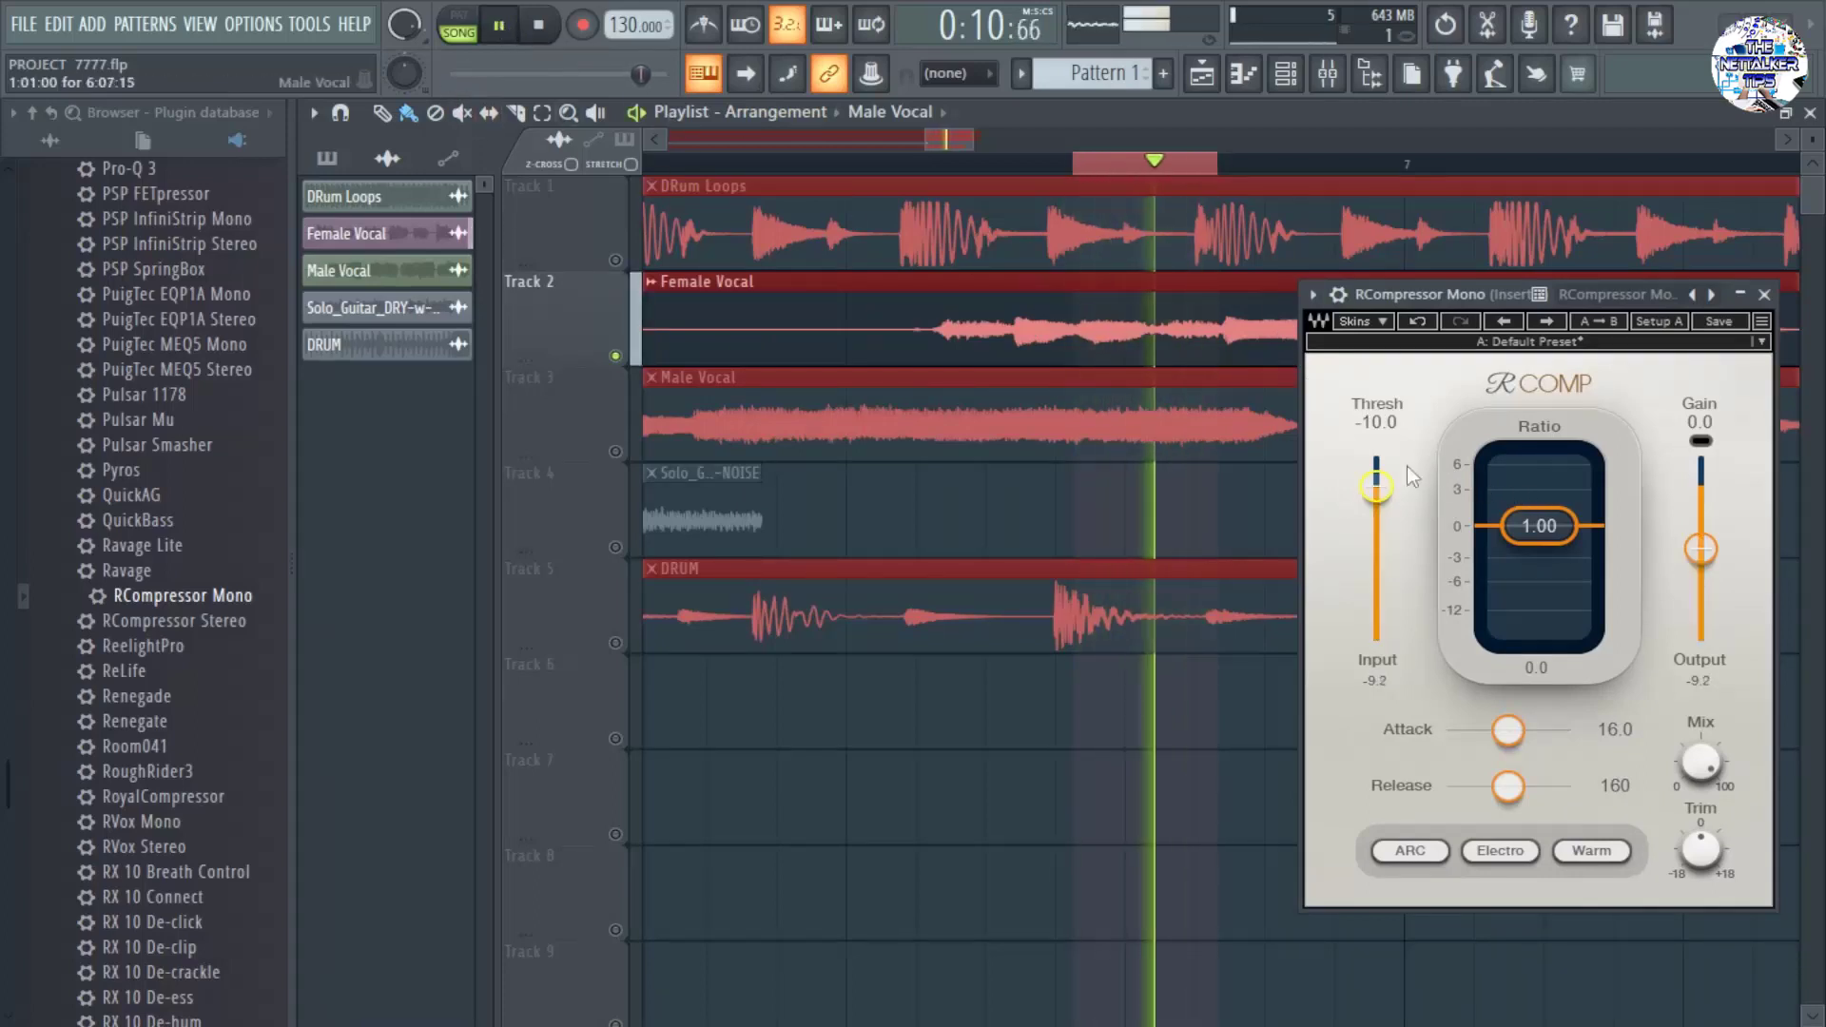
pyautogui.moveTo(1386, 492); pyautogui.dragTo(1376, 484)
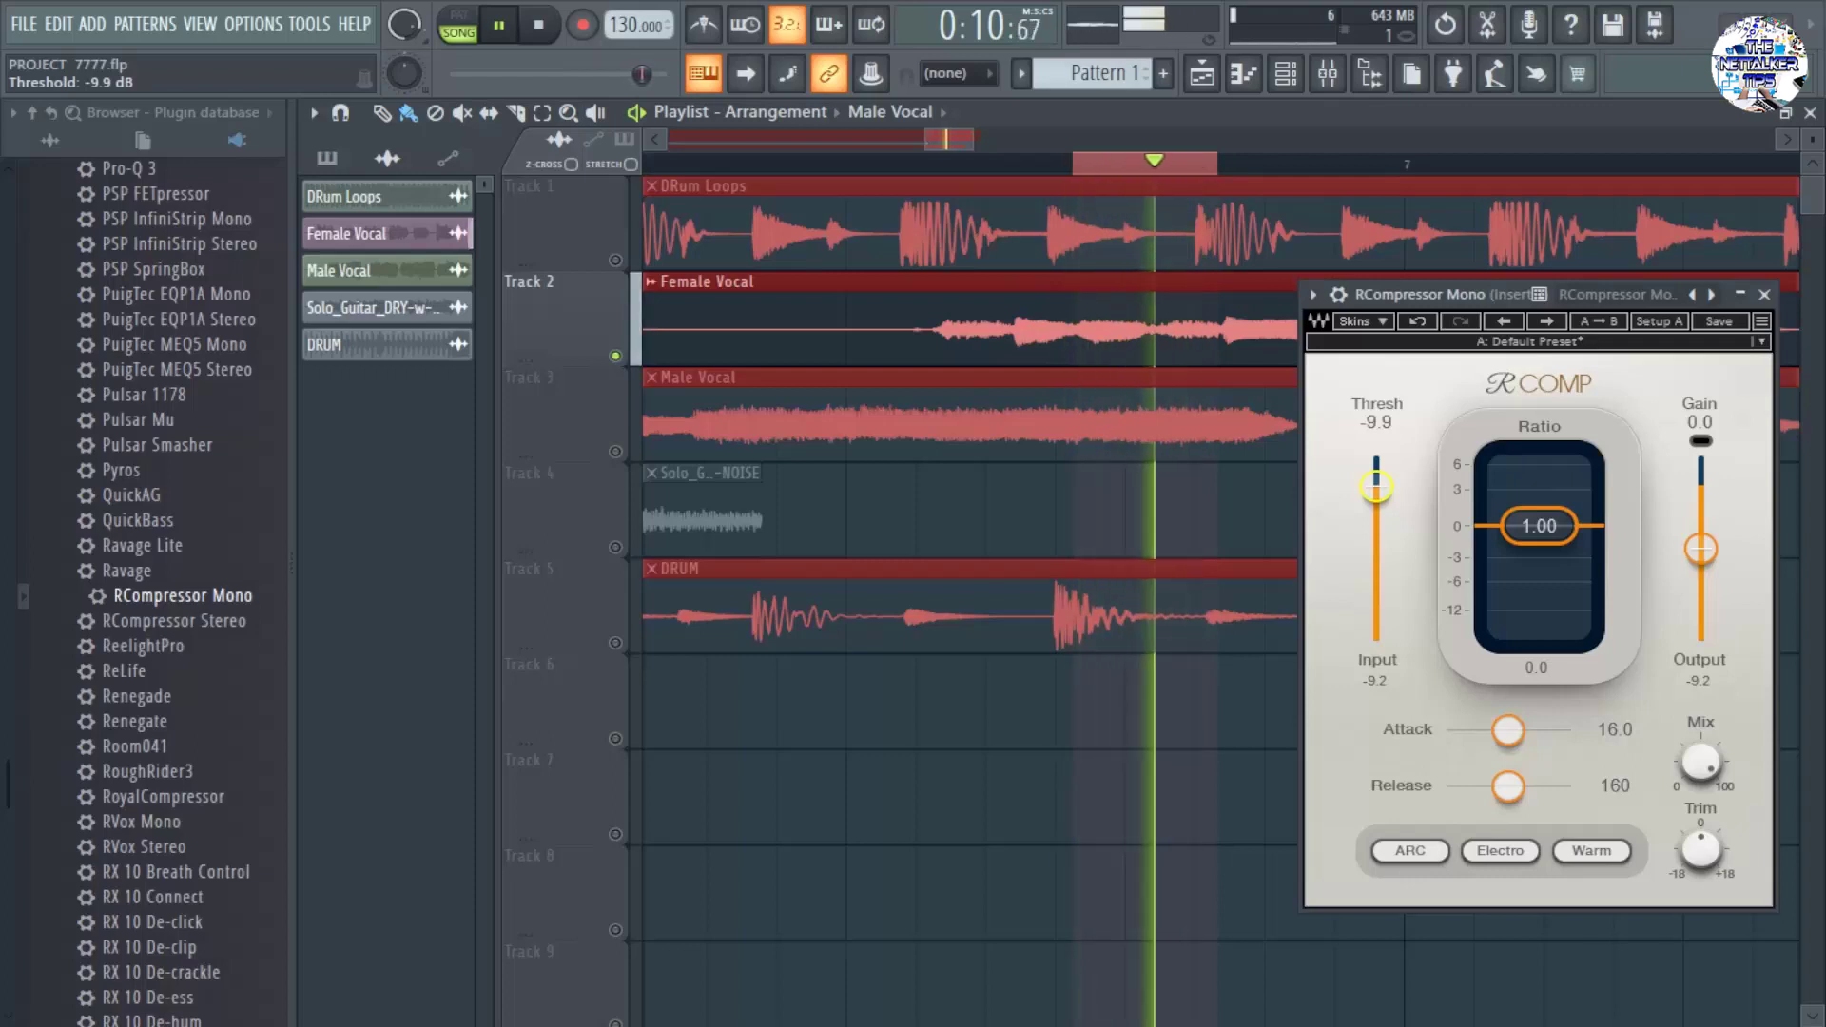
pyautogui.click(563, 34)
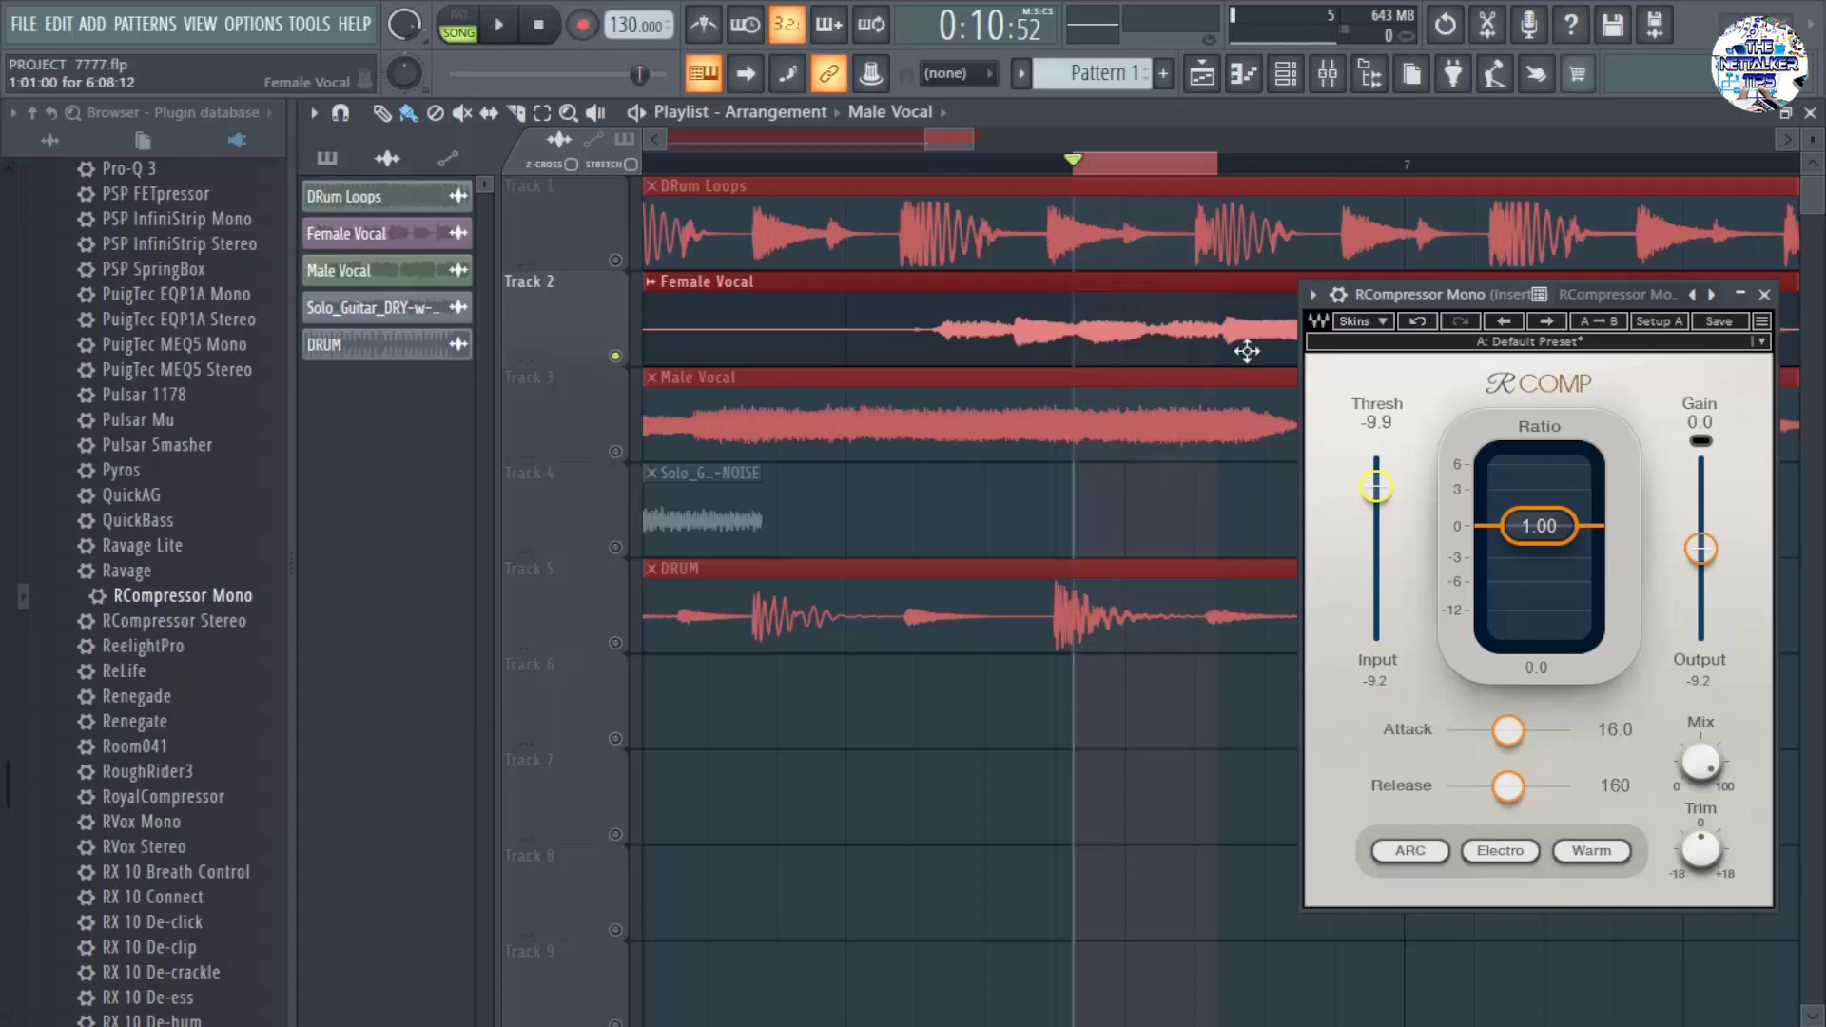
# Replay the selected Female Vocal passage to compare its input level with the compressor's threshold, and stop playback.
pyautogui.click(1124, 164)
pyautogui.press('space')
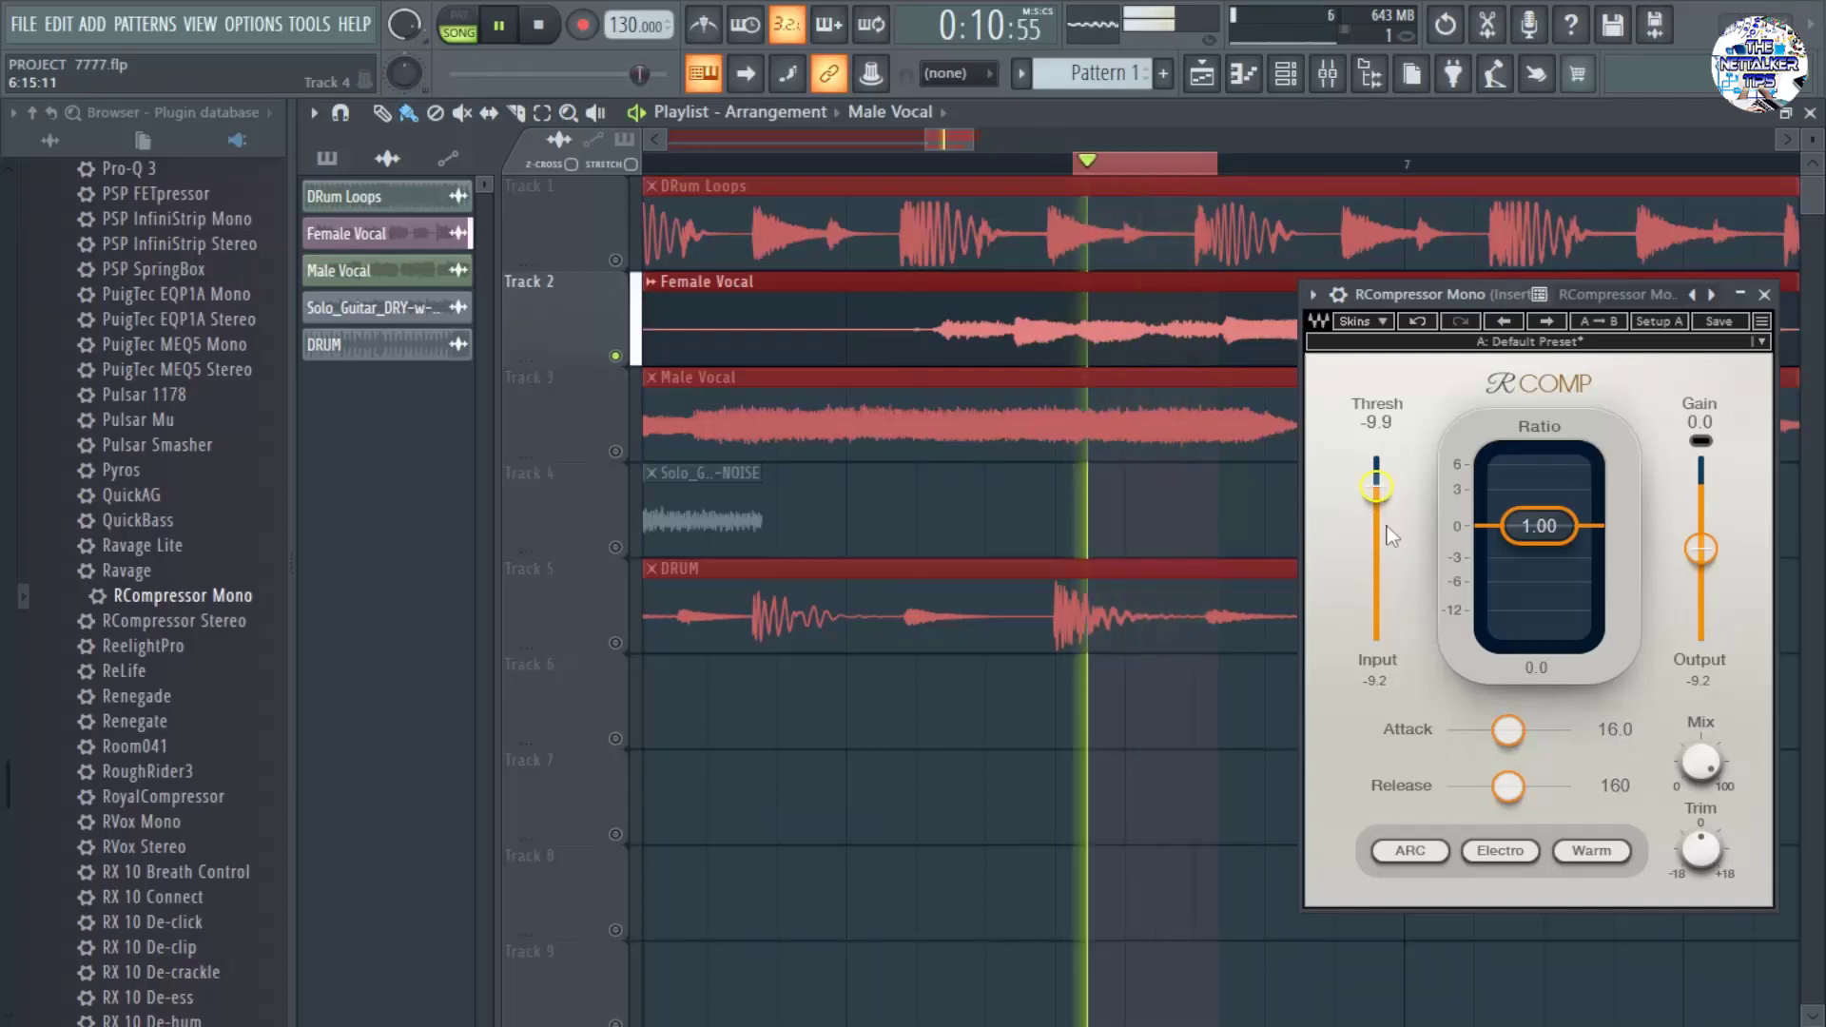
pyautogui.press('space')
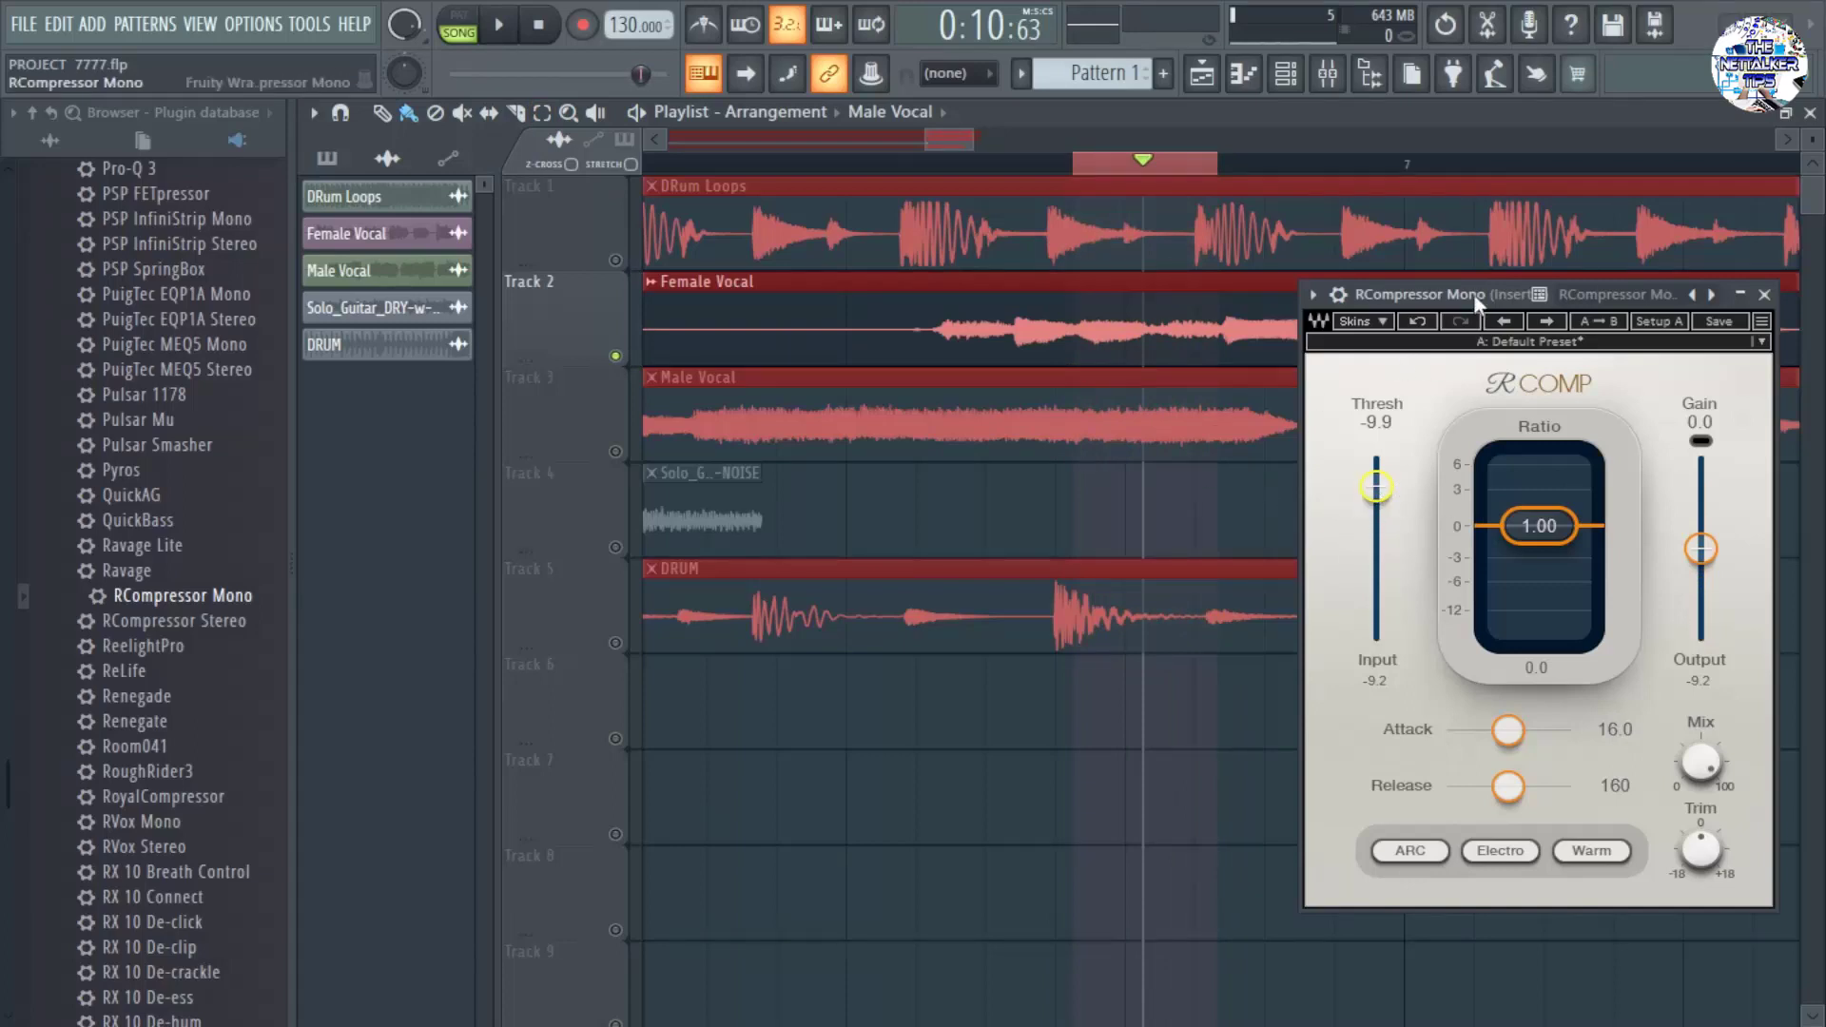
# Reposition the RCompressor window over the playlist, set the attack to 4.76, and switch the Electro mode to Opto.
pyautogui.moveTo(1472, 294); pyautogui.dragTo(1372, 408)
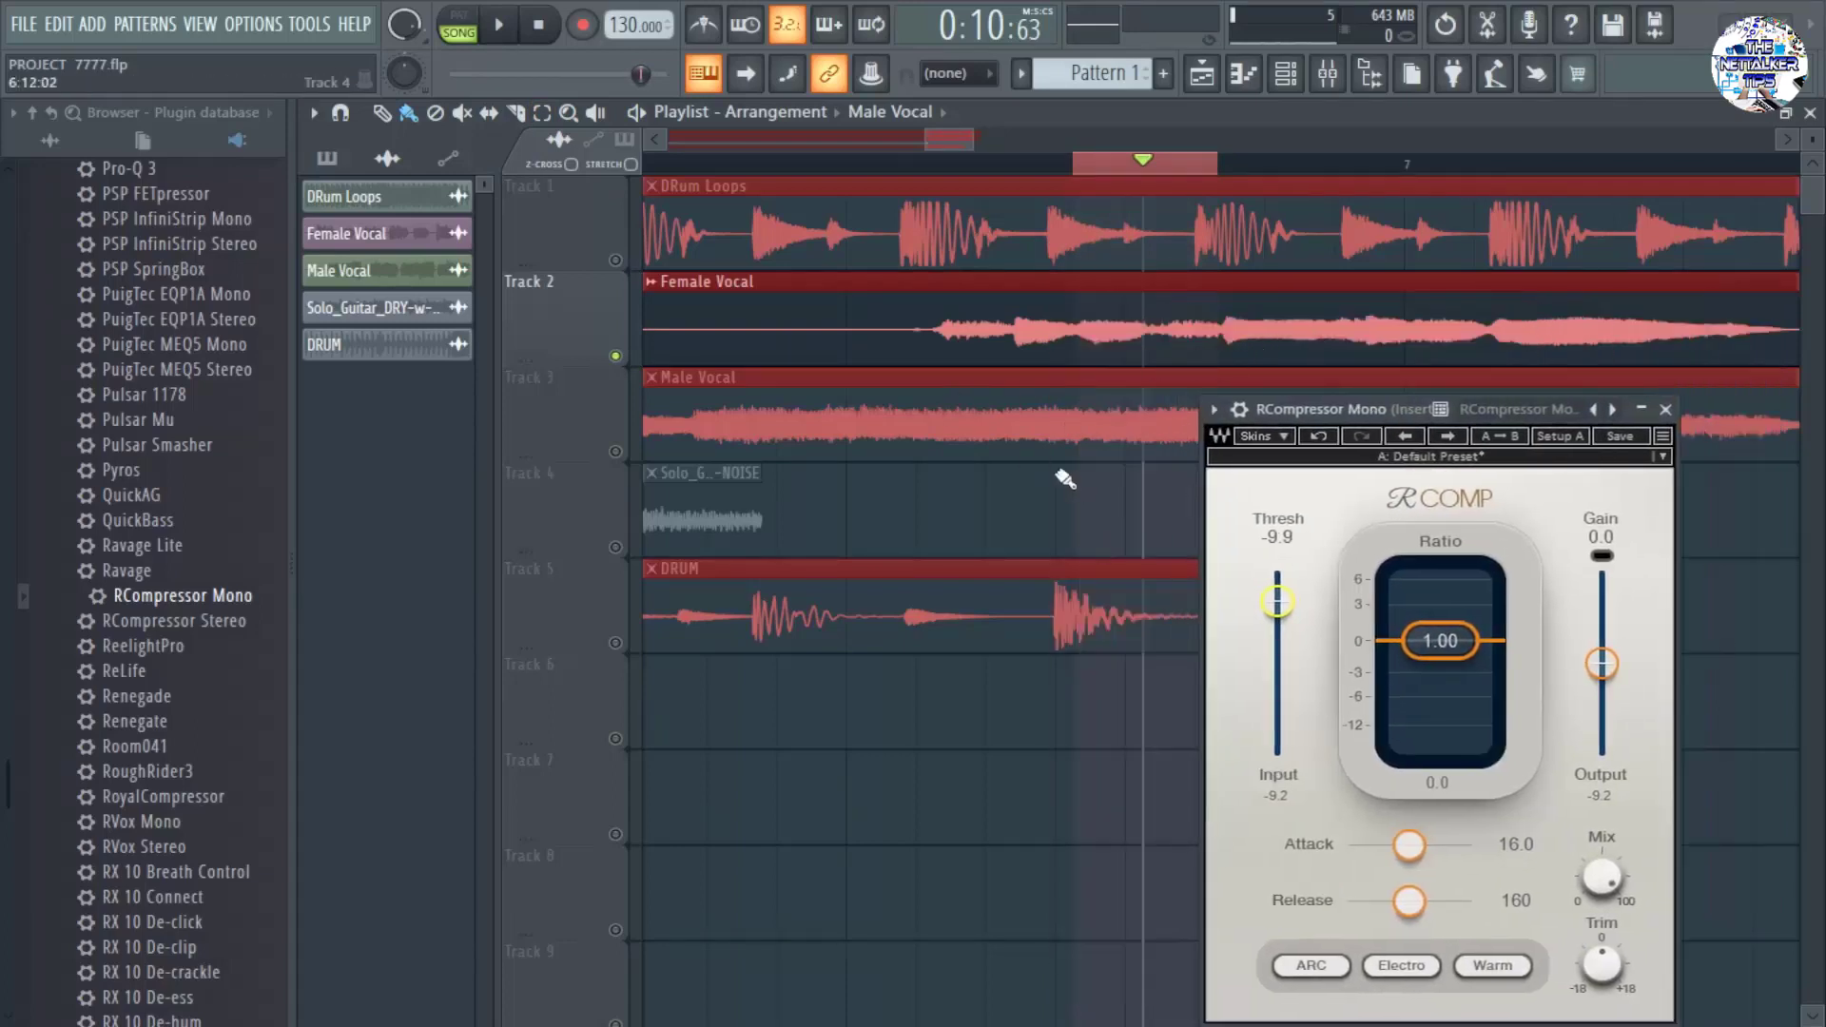
pyautogui.moveTo(1333, 418); pyautogui.dragTo(1036, 371)
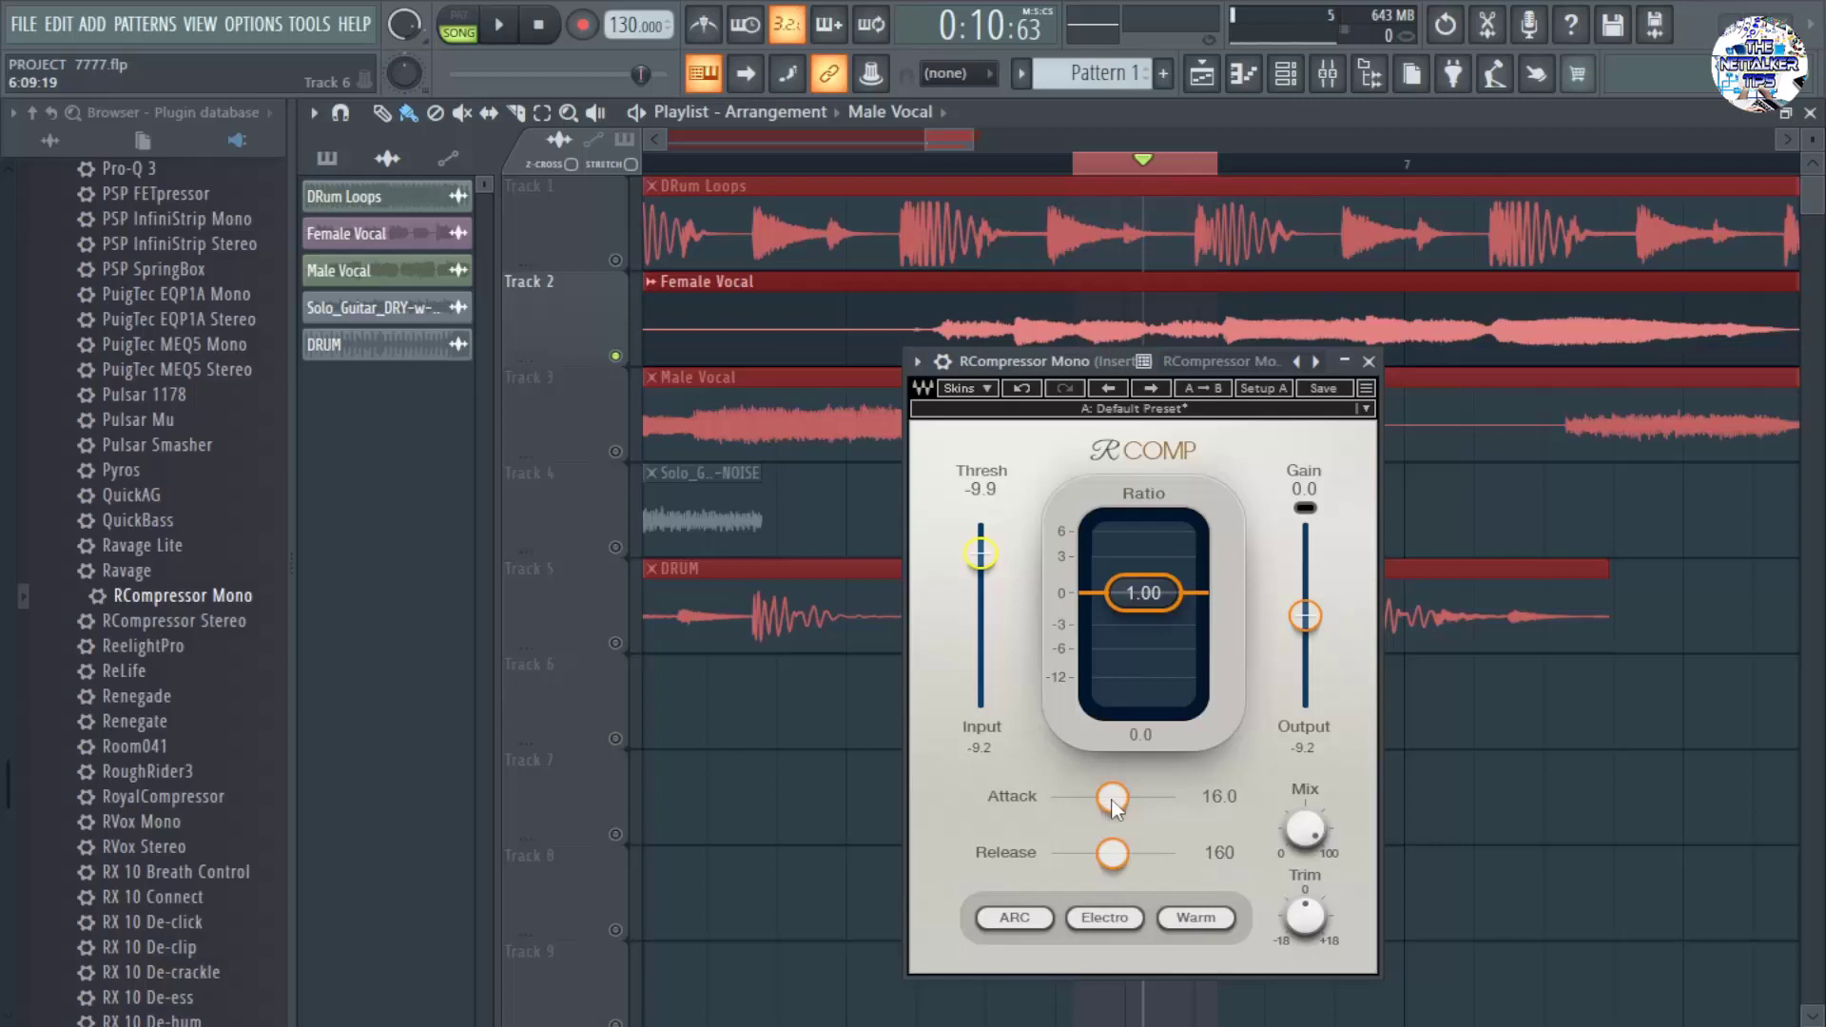
pyautogui.moveTo(1114, 801); pyautogui.dragTo(1085, 799)
pyautogui.click(1113, 921)
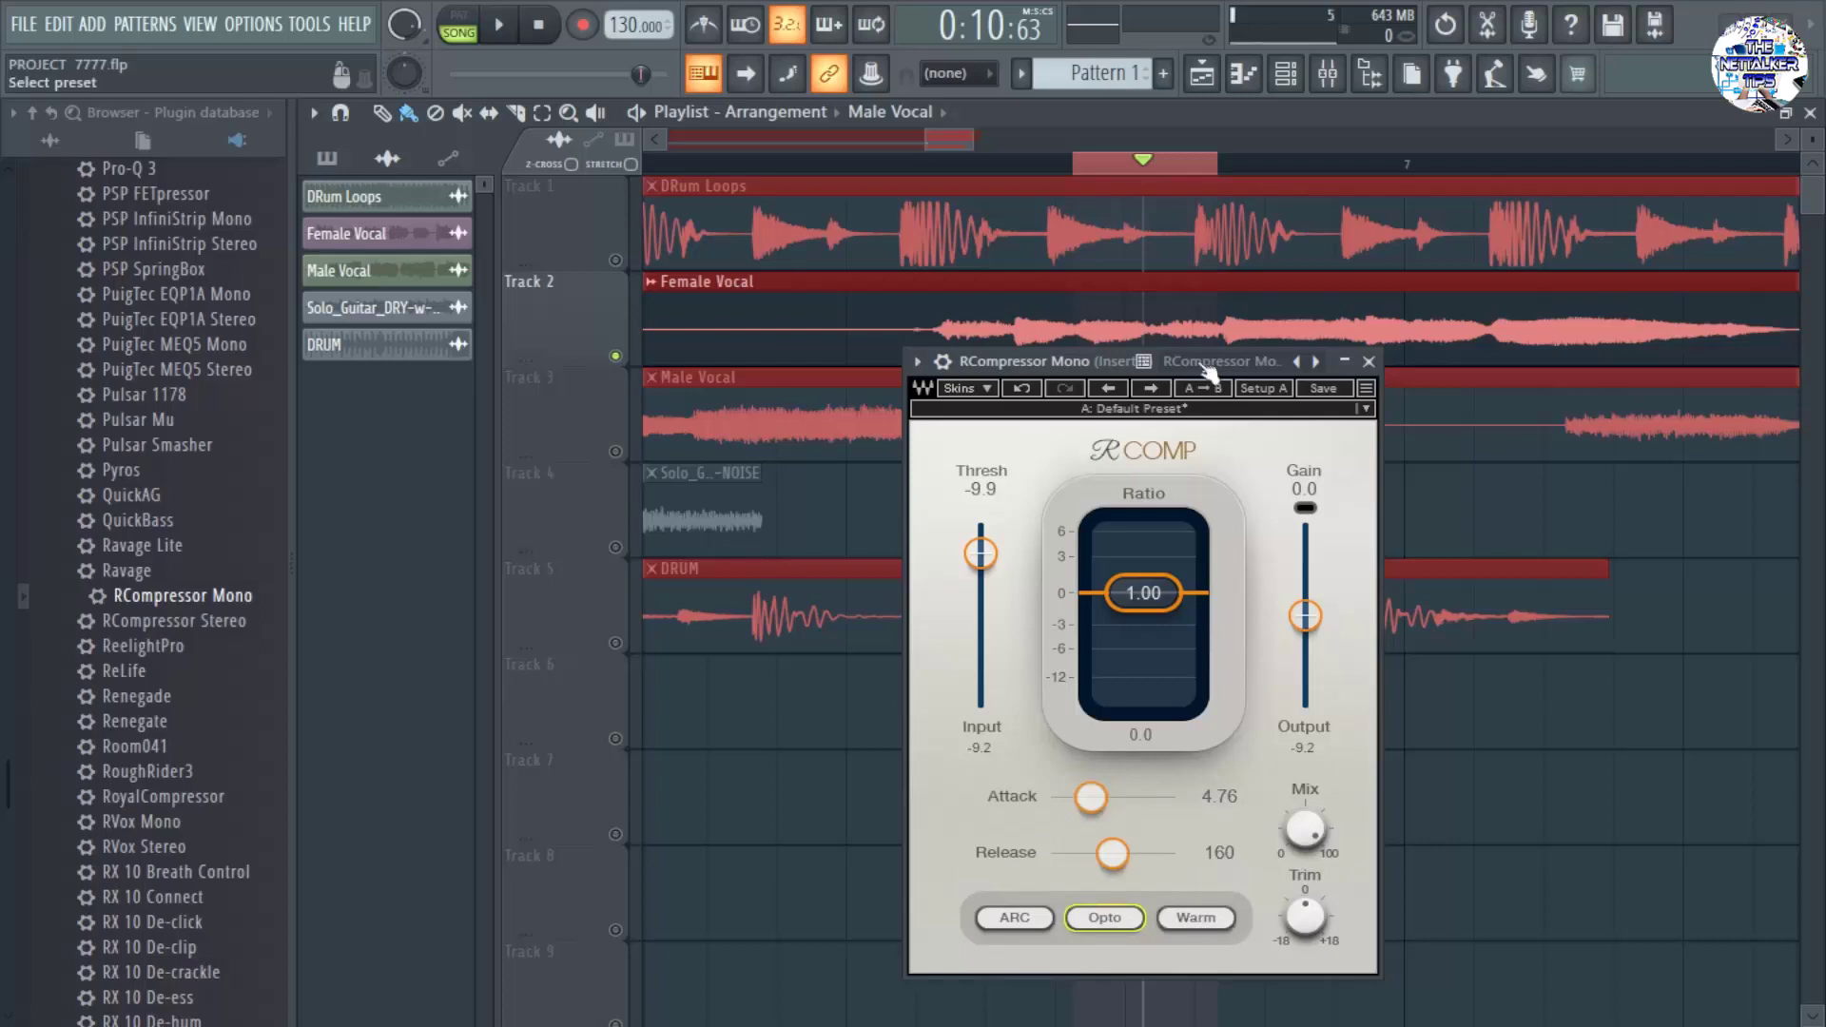
pyautogui.moveTo(1062, 364); pyautogui.dragTo(1108, 348)
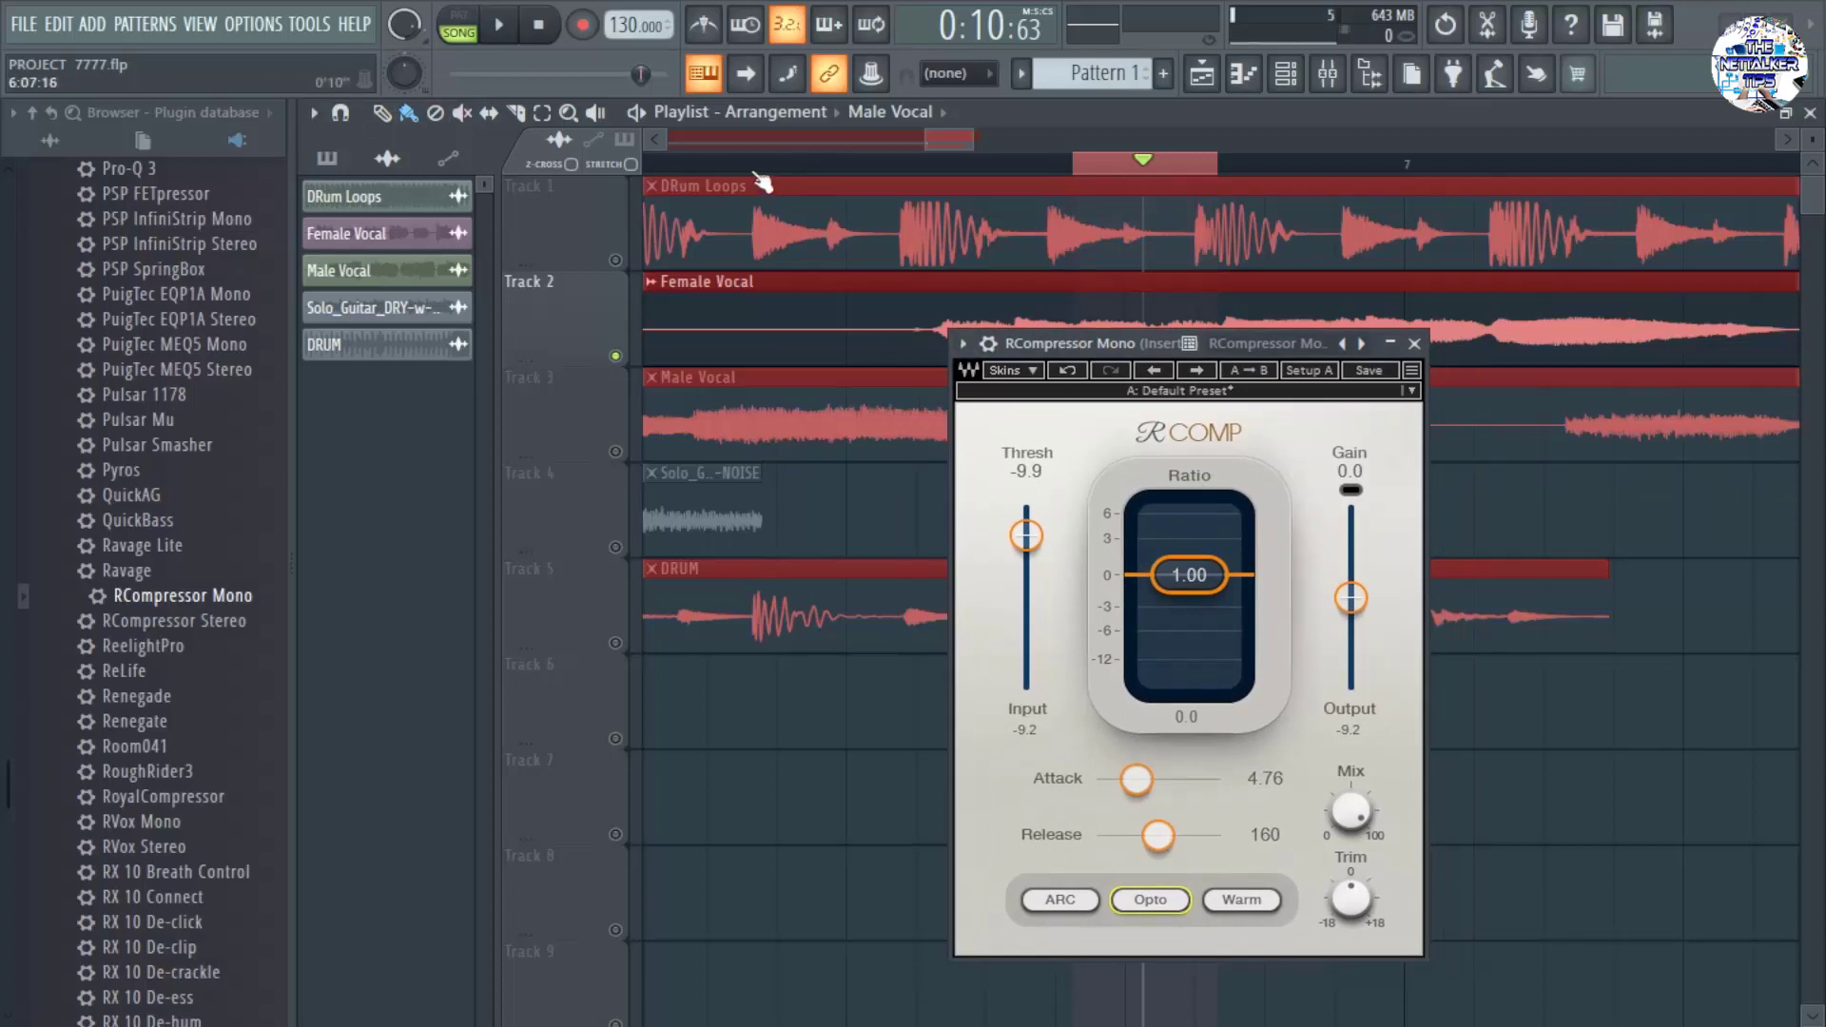
# Clear the playlist's time selection and set the compression ratio to 3.17 while the Female Vocal plays from the start.
pyautogui.scroll(-3, 848, 314)
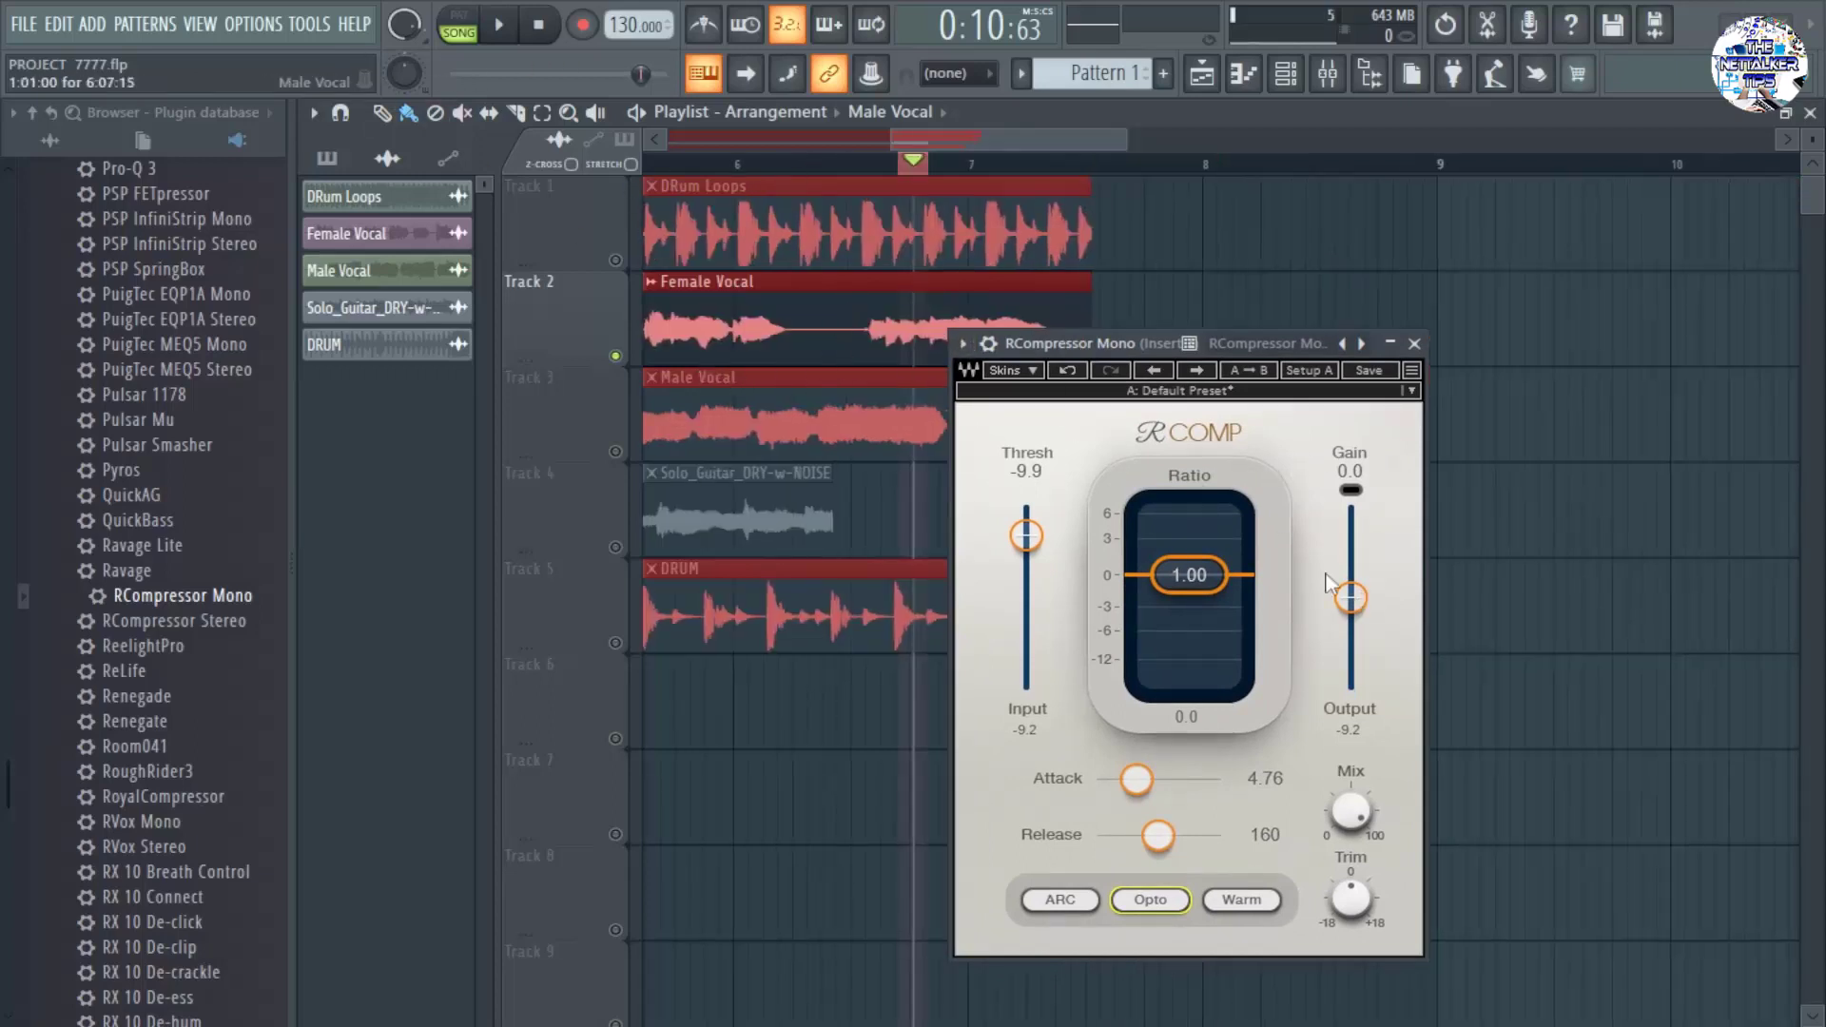
pyautogui.click(714, 162)
pyautogui.click(539, 25)
pyautogui.click(498, 25)
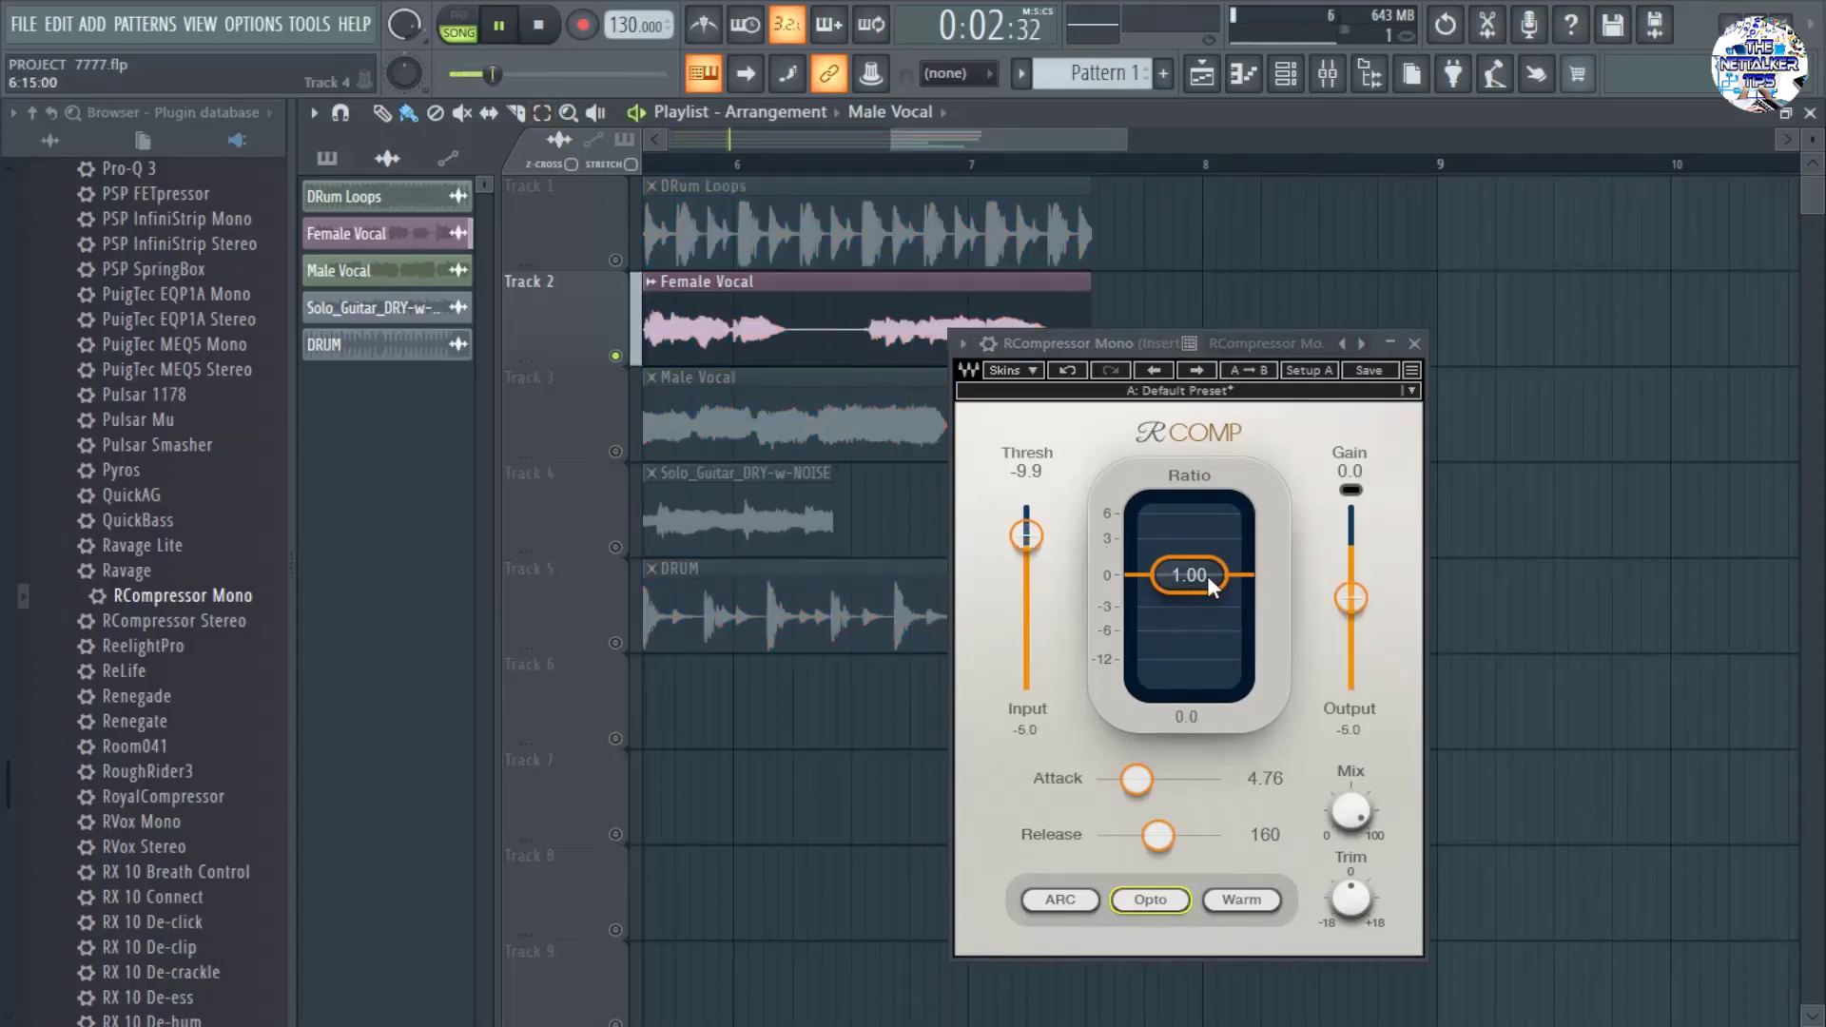
pyautogui.moveTo(1206, 574); pyautogui.dragTo(1206, 381)
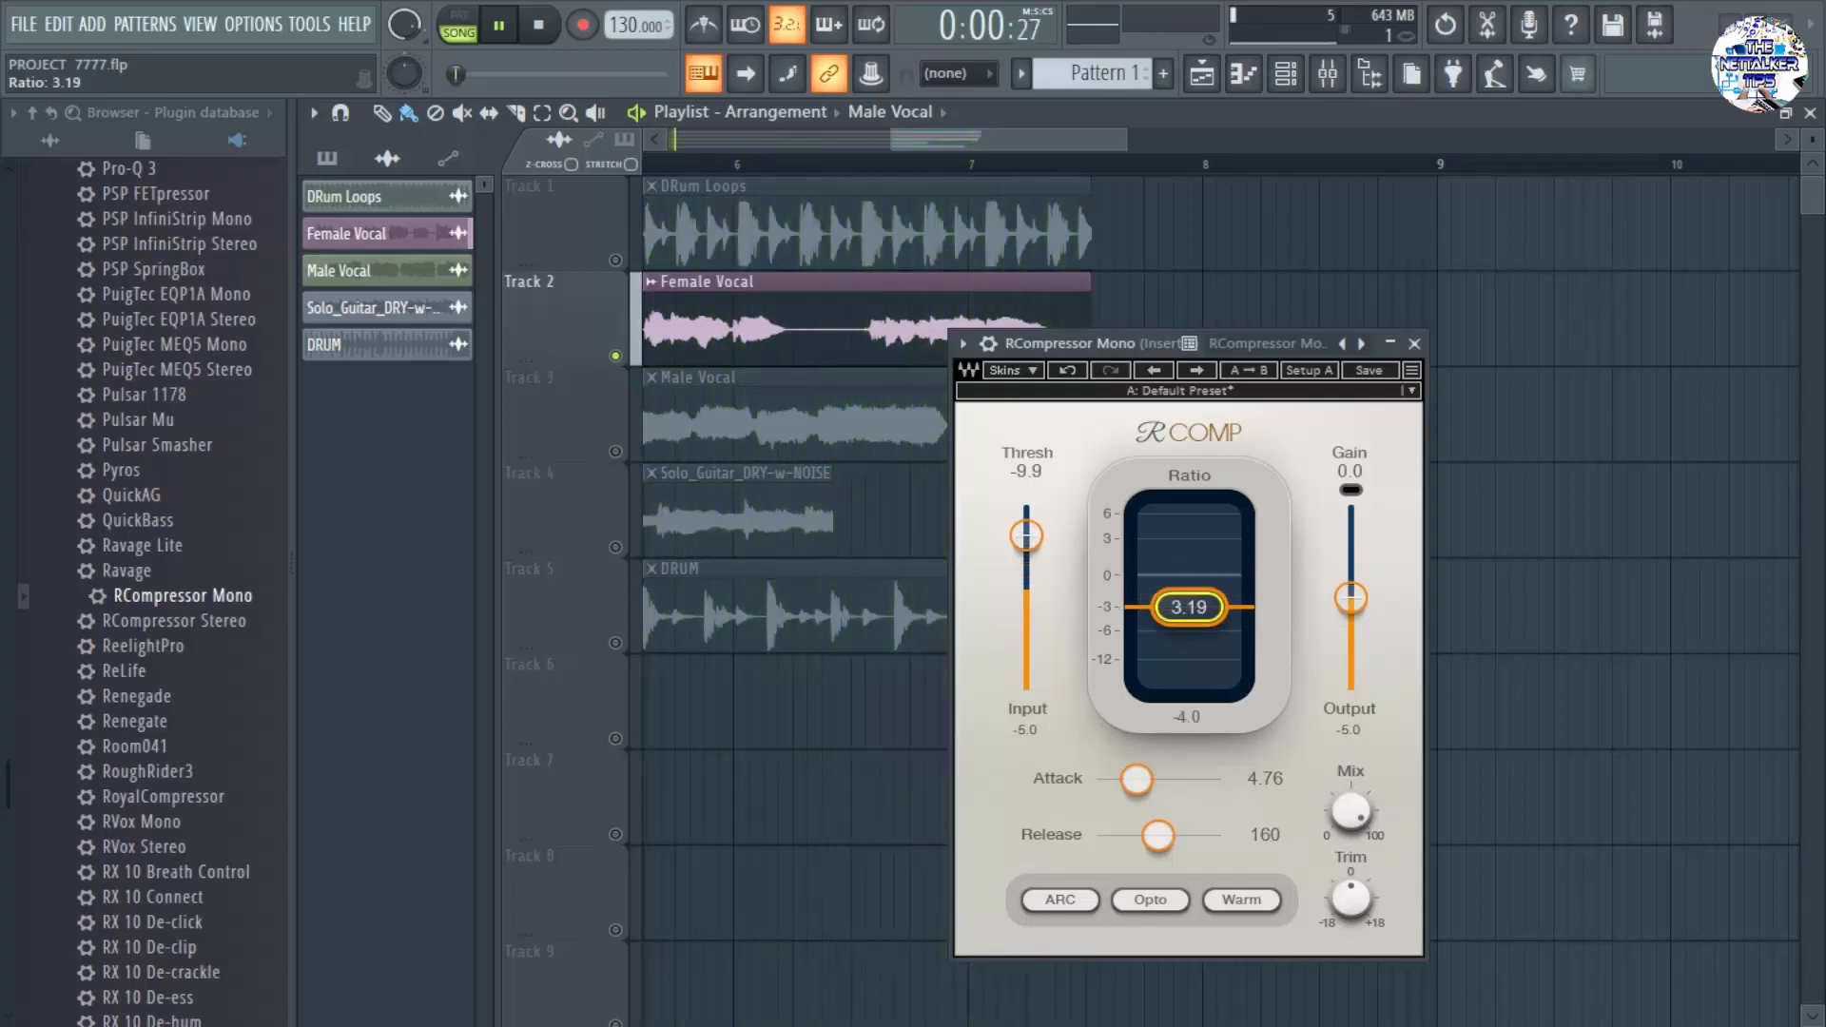
pyautogui.moveTo(1189, 607); pyautogui.dragTo(1188, 605)
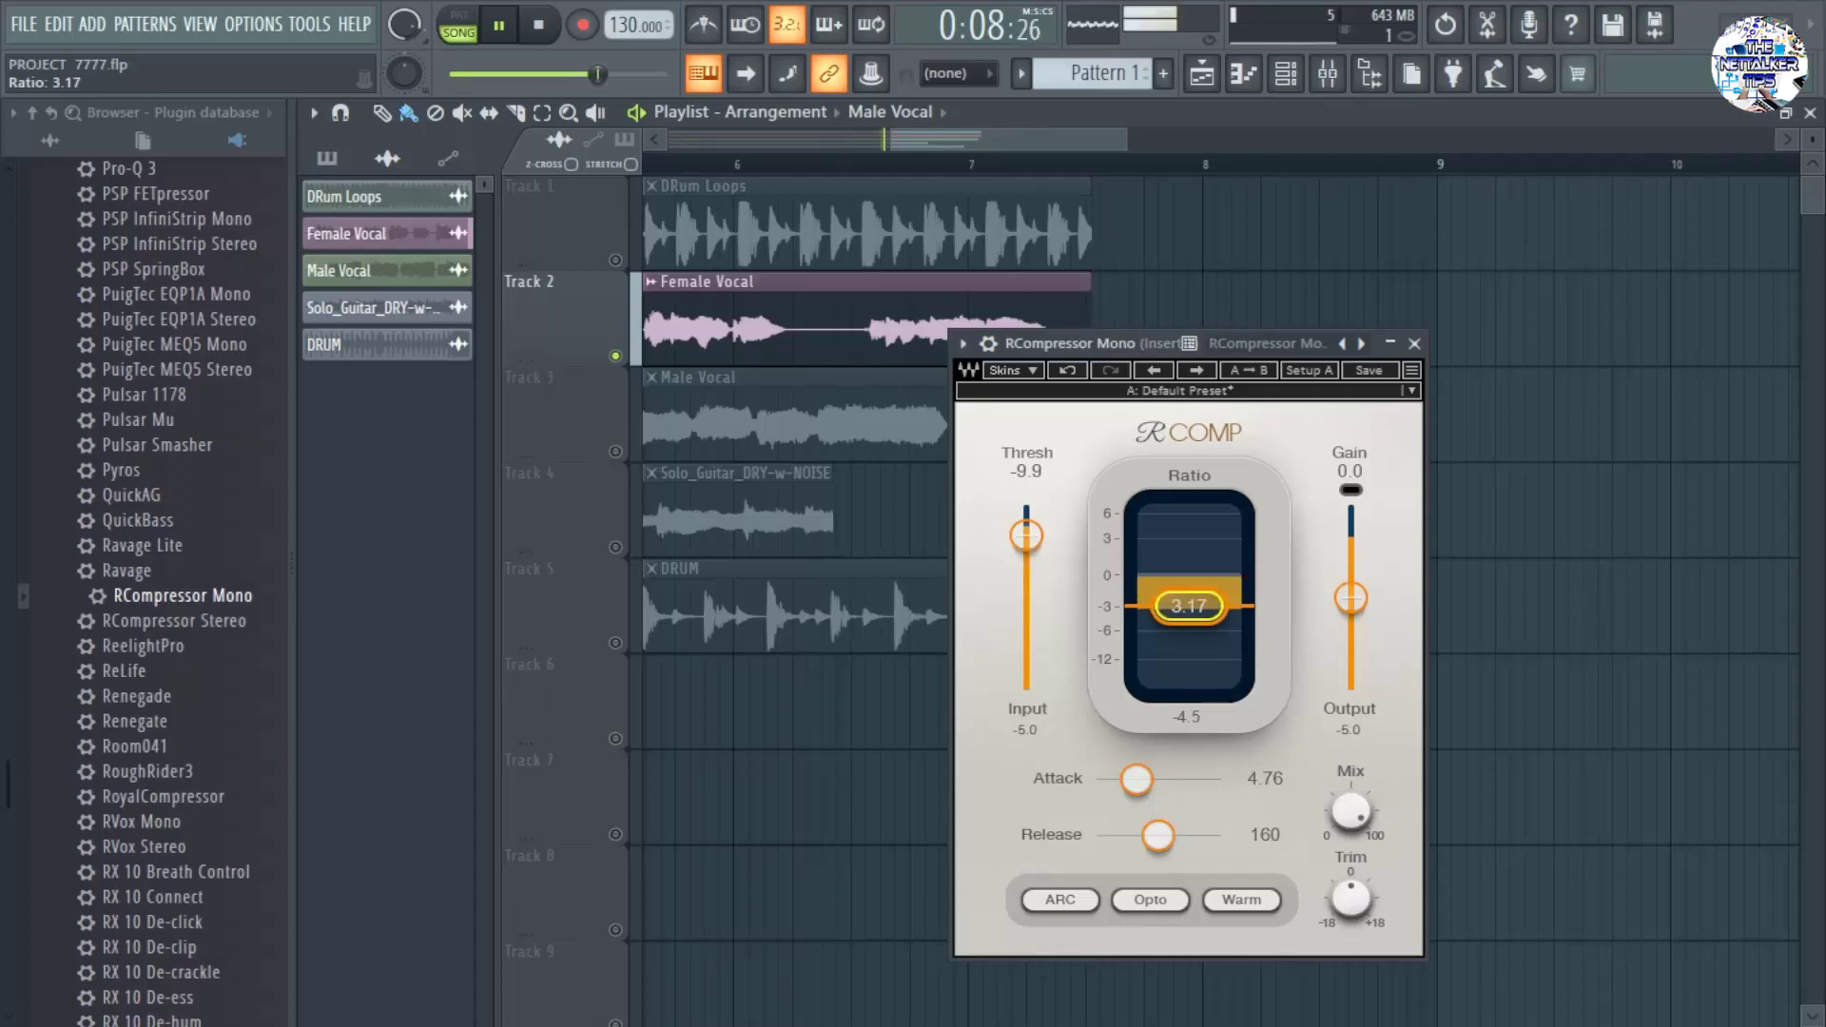
# Restart playback, fine-tune the compression ratio to 3.73 while the Female Vocal plays, and pause.
pyautogui.click(539, 26)
pyautogui.press('space')
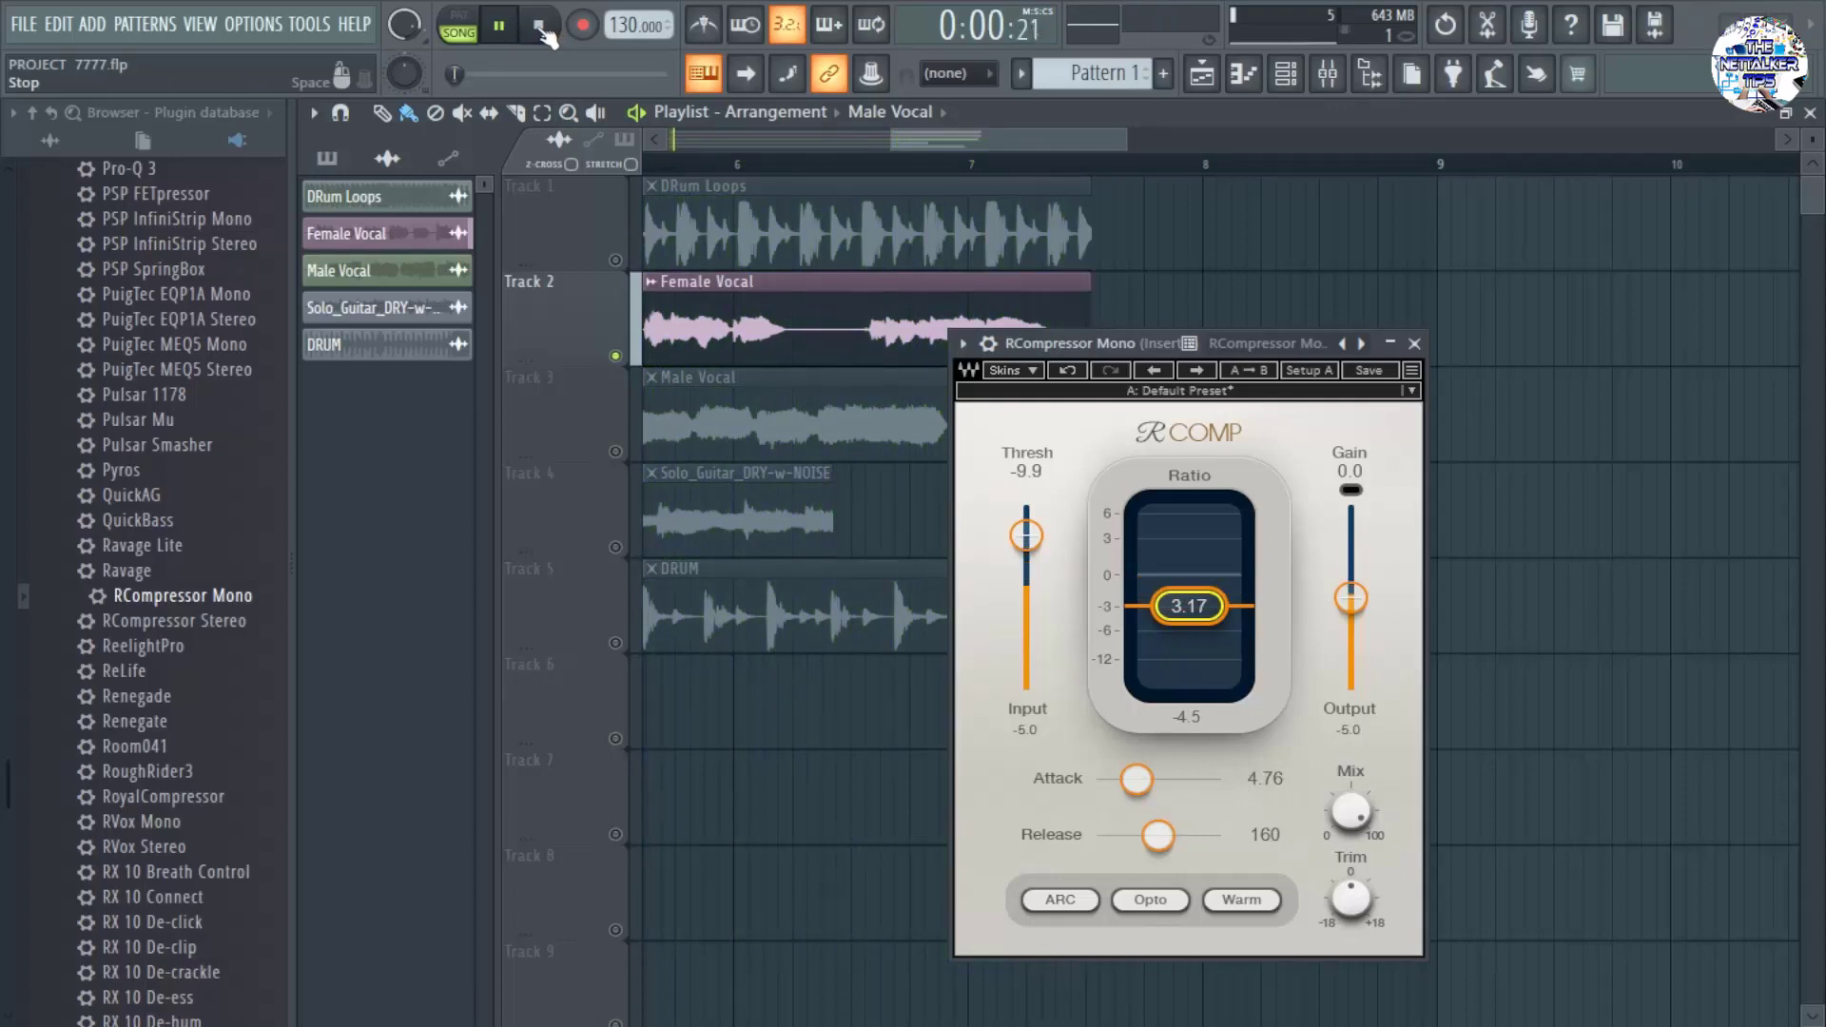
pyautogui.moveTo(1117, 470); pyautogui.dragTo(1116, 463)
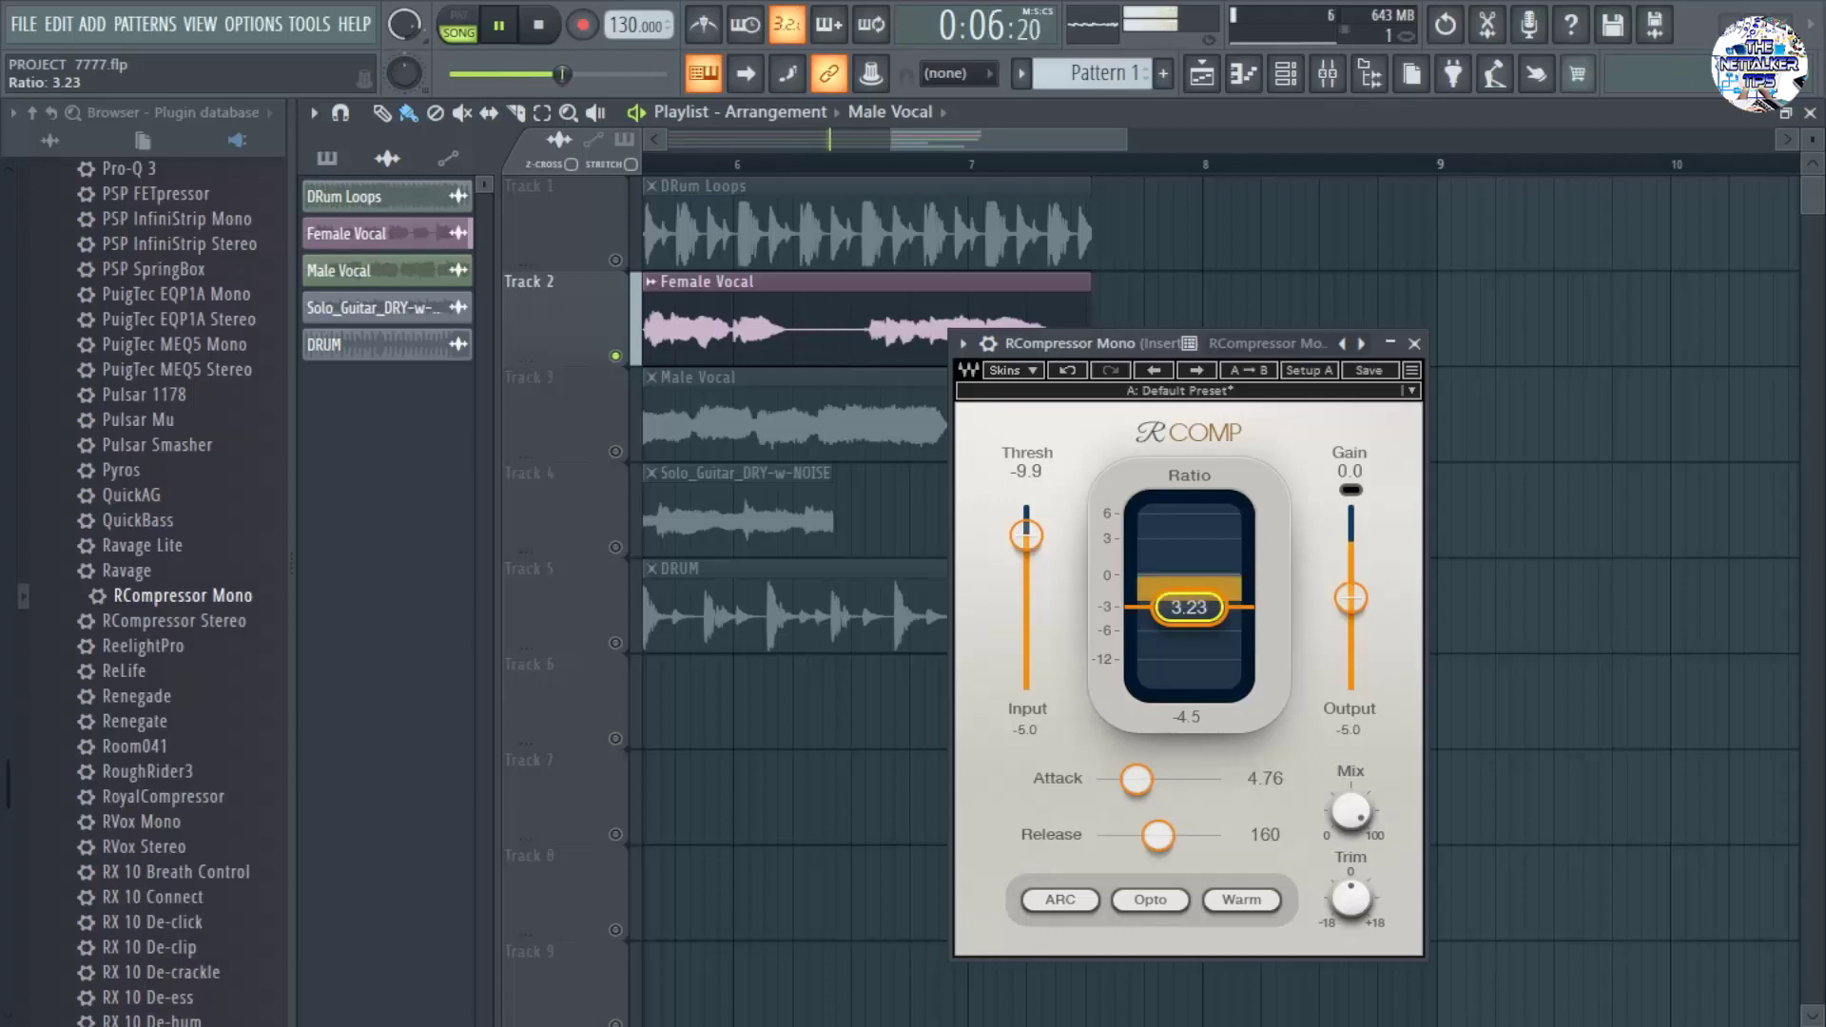
pyautogui.moveTo(1188, 607); pyautogui.dragTo(1189, 591)
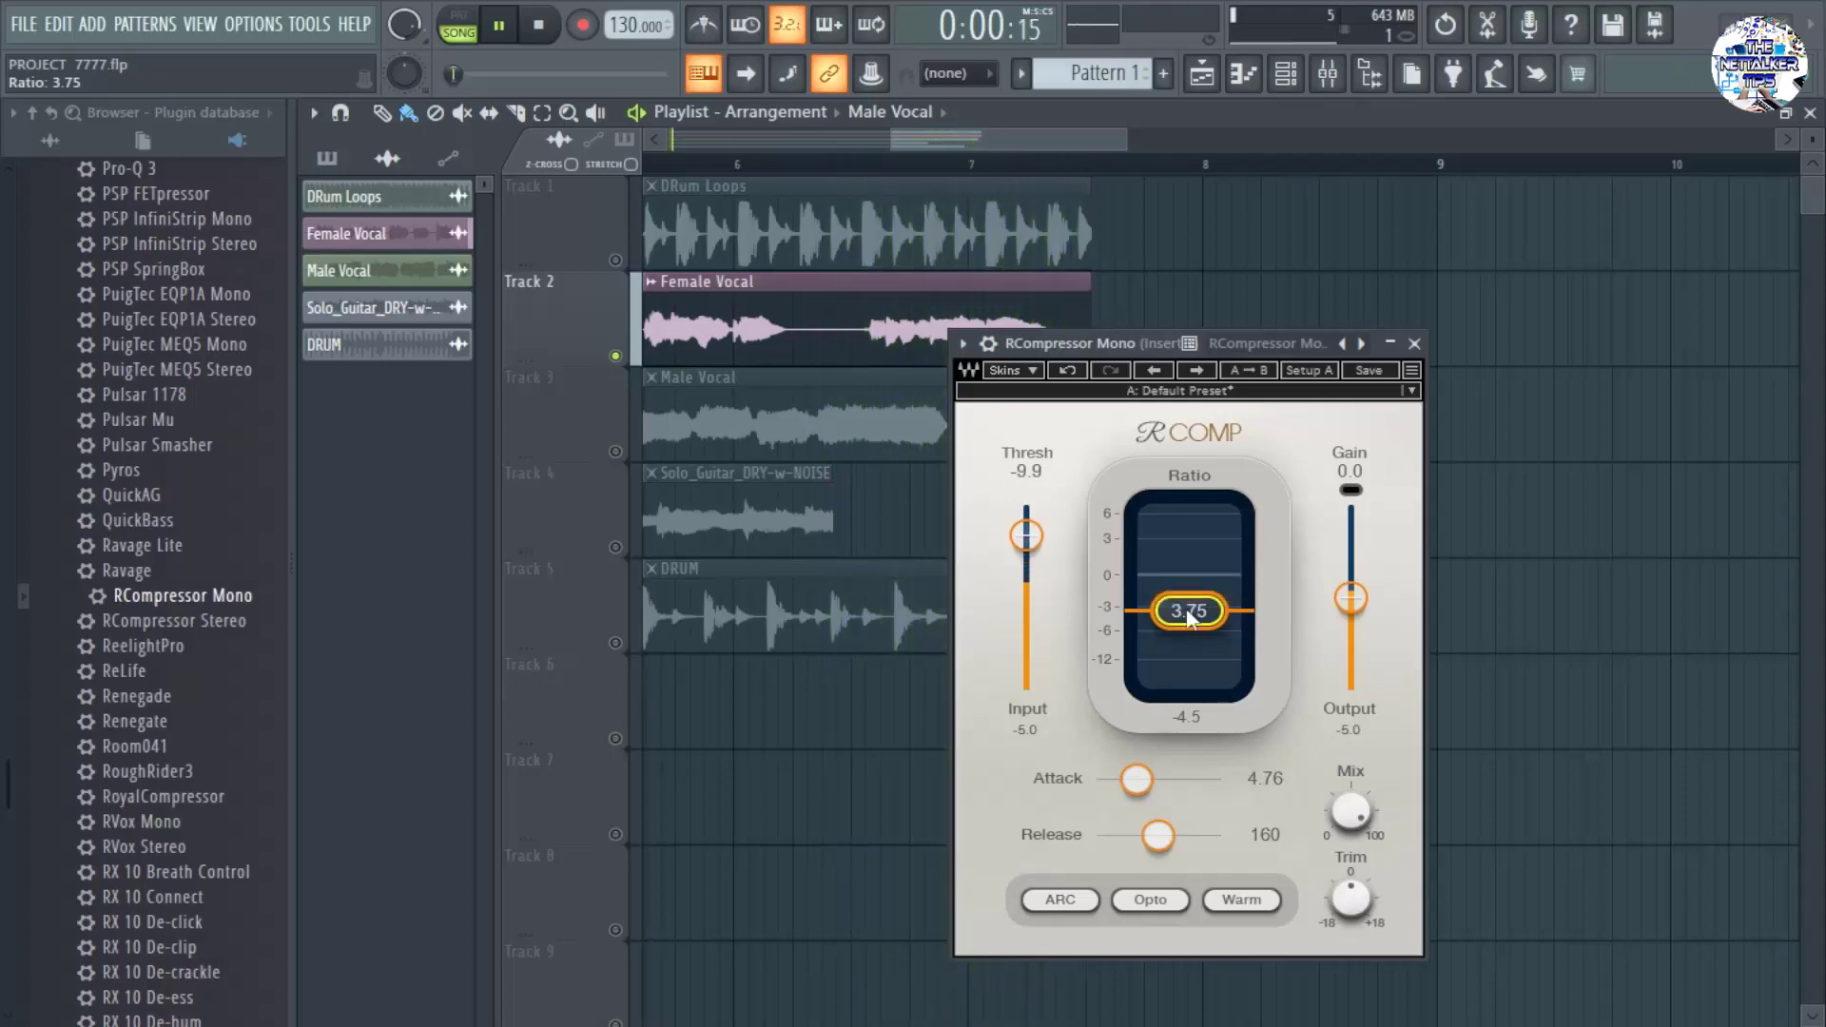
pyautogui.moveTo(1189, 611); pyautogui.dragTo(1189, 614)
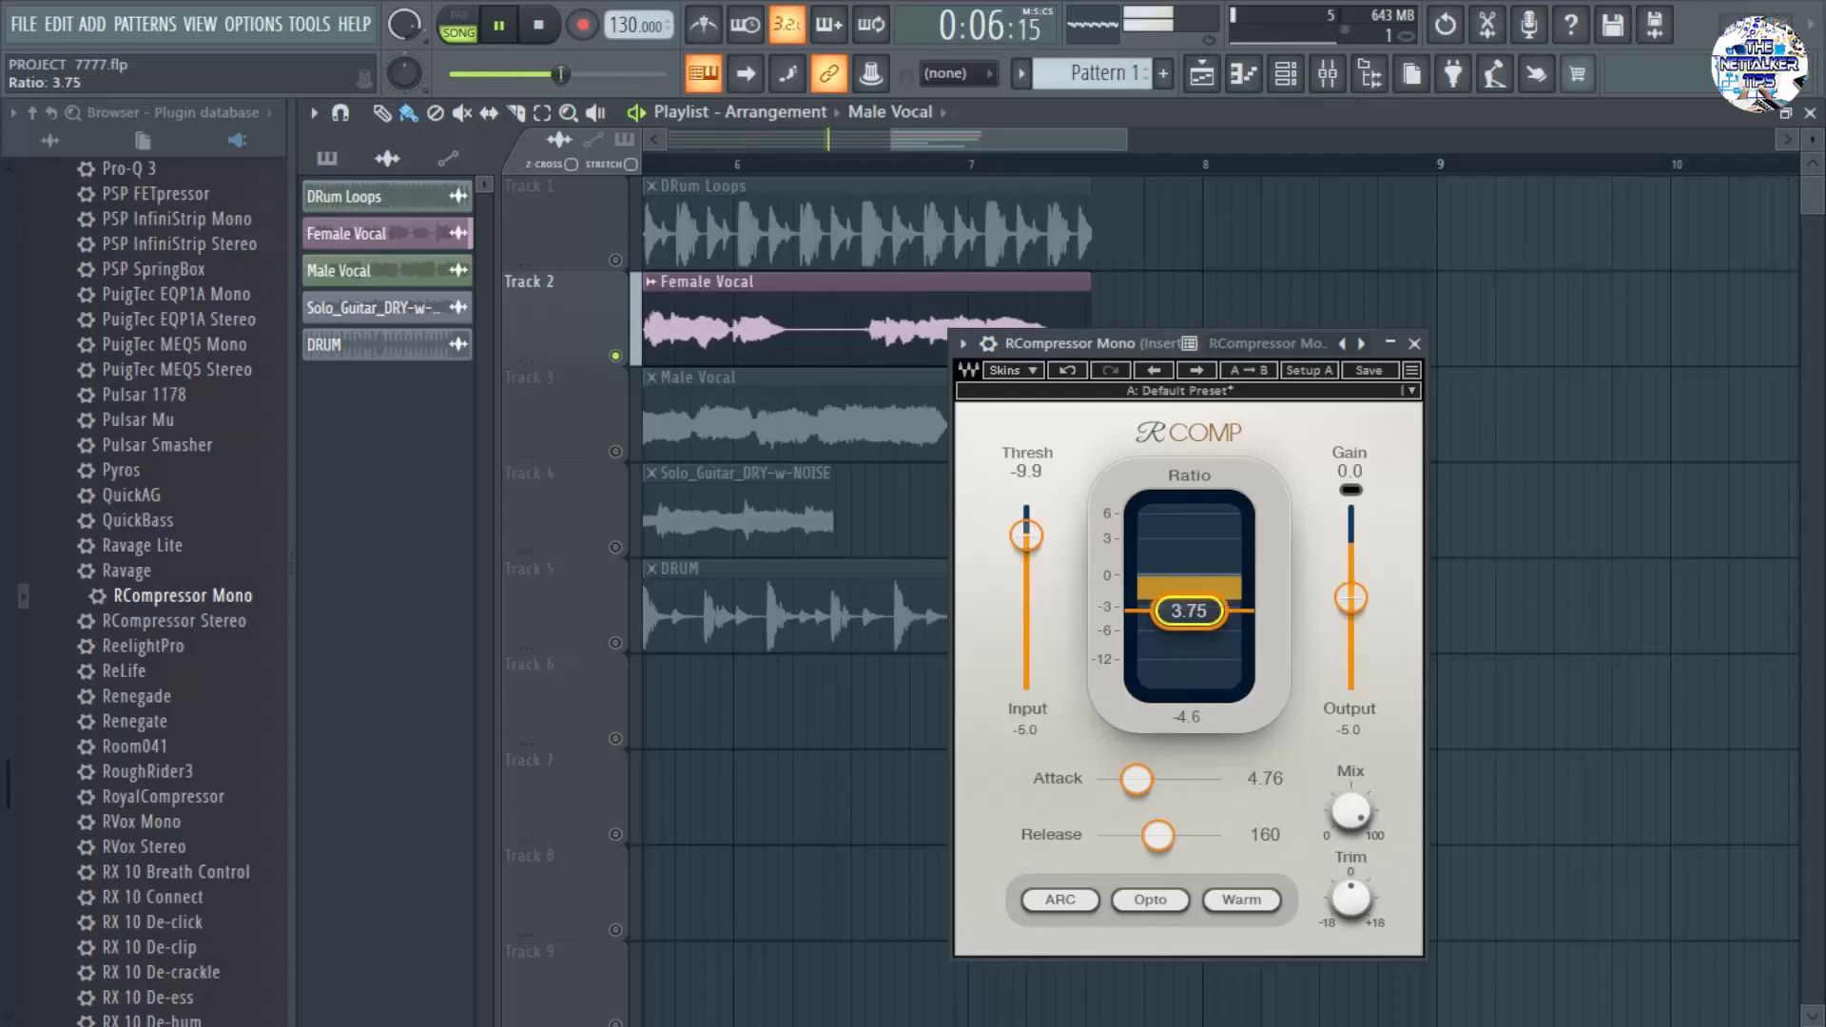
pyautogui.moveTo(1189, 614); pyautogui.dragTo(1188, 616)
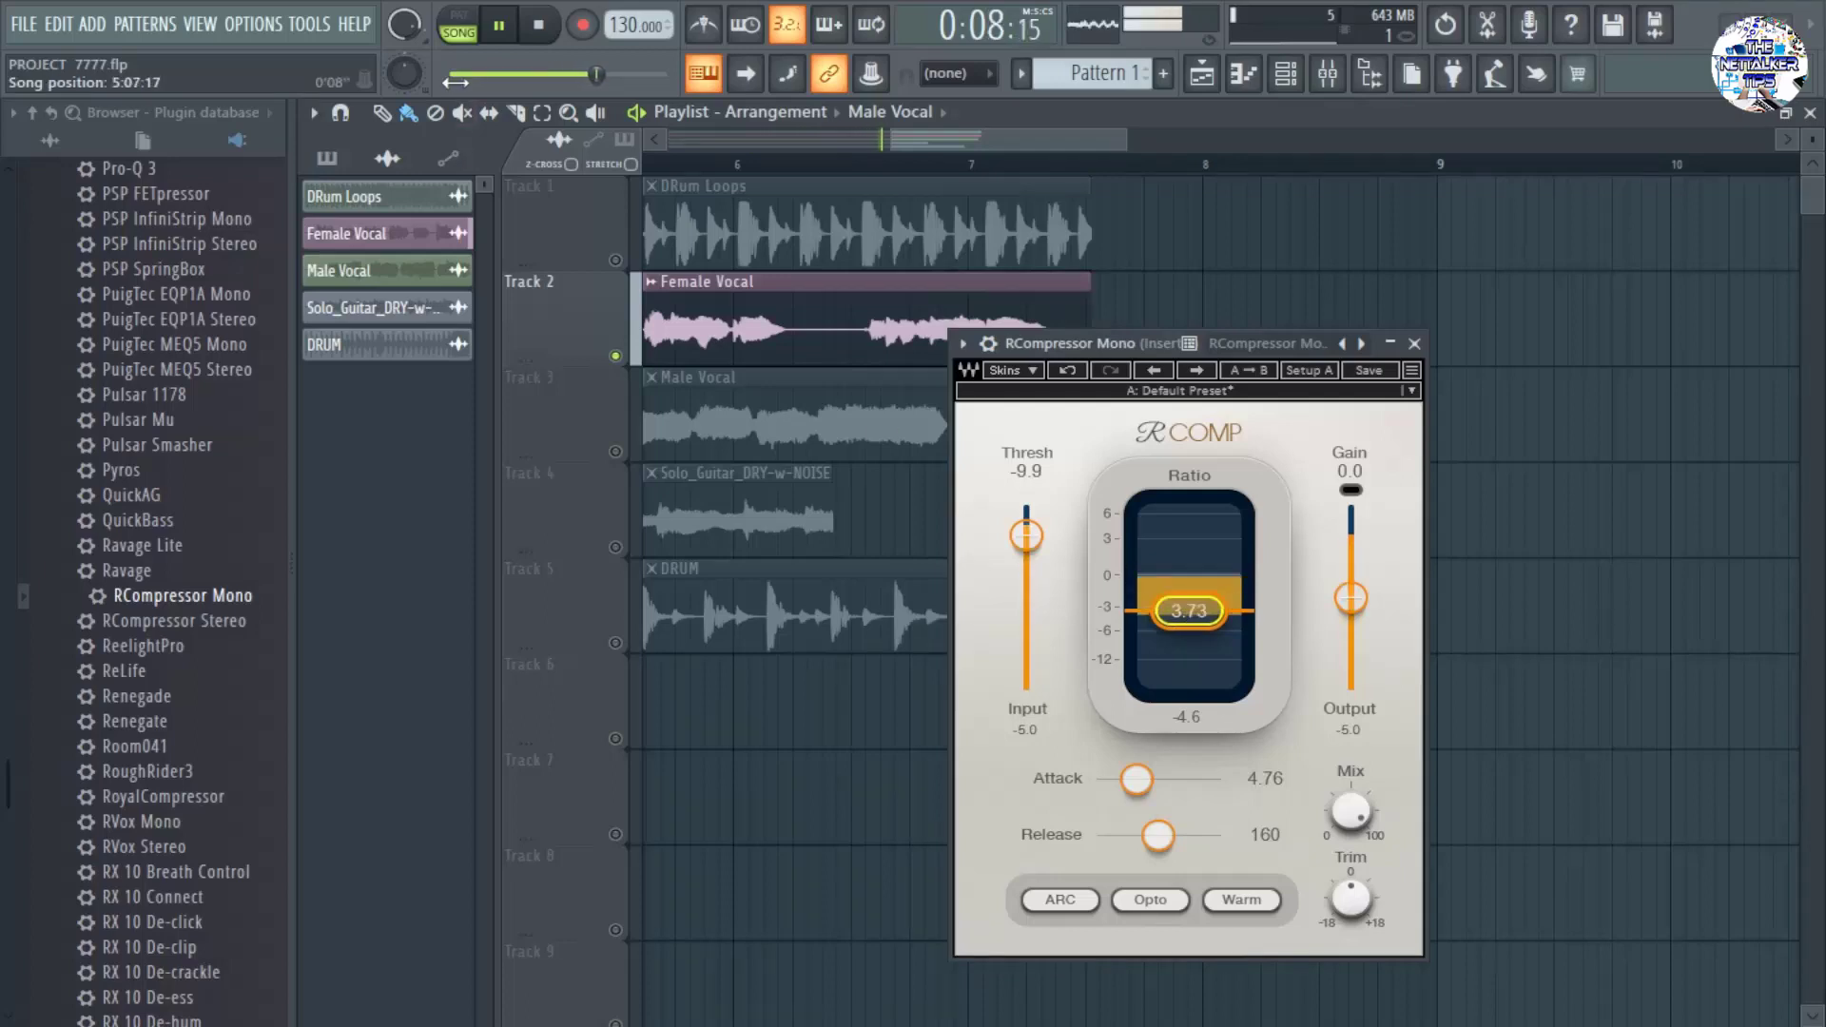
pyautogui.click(499, 26)
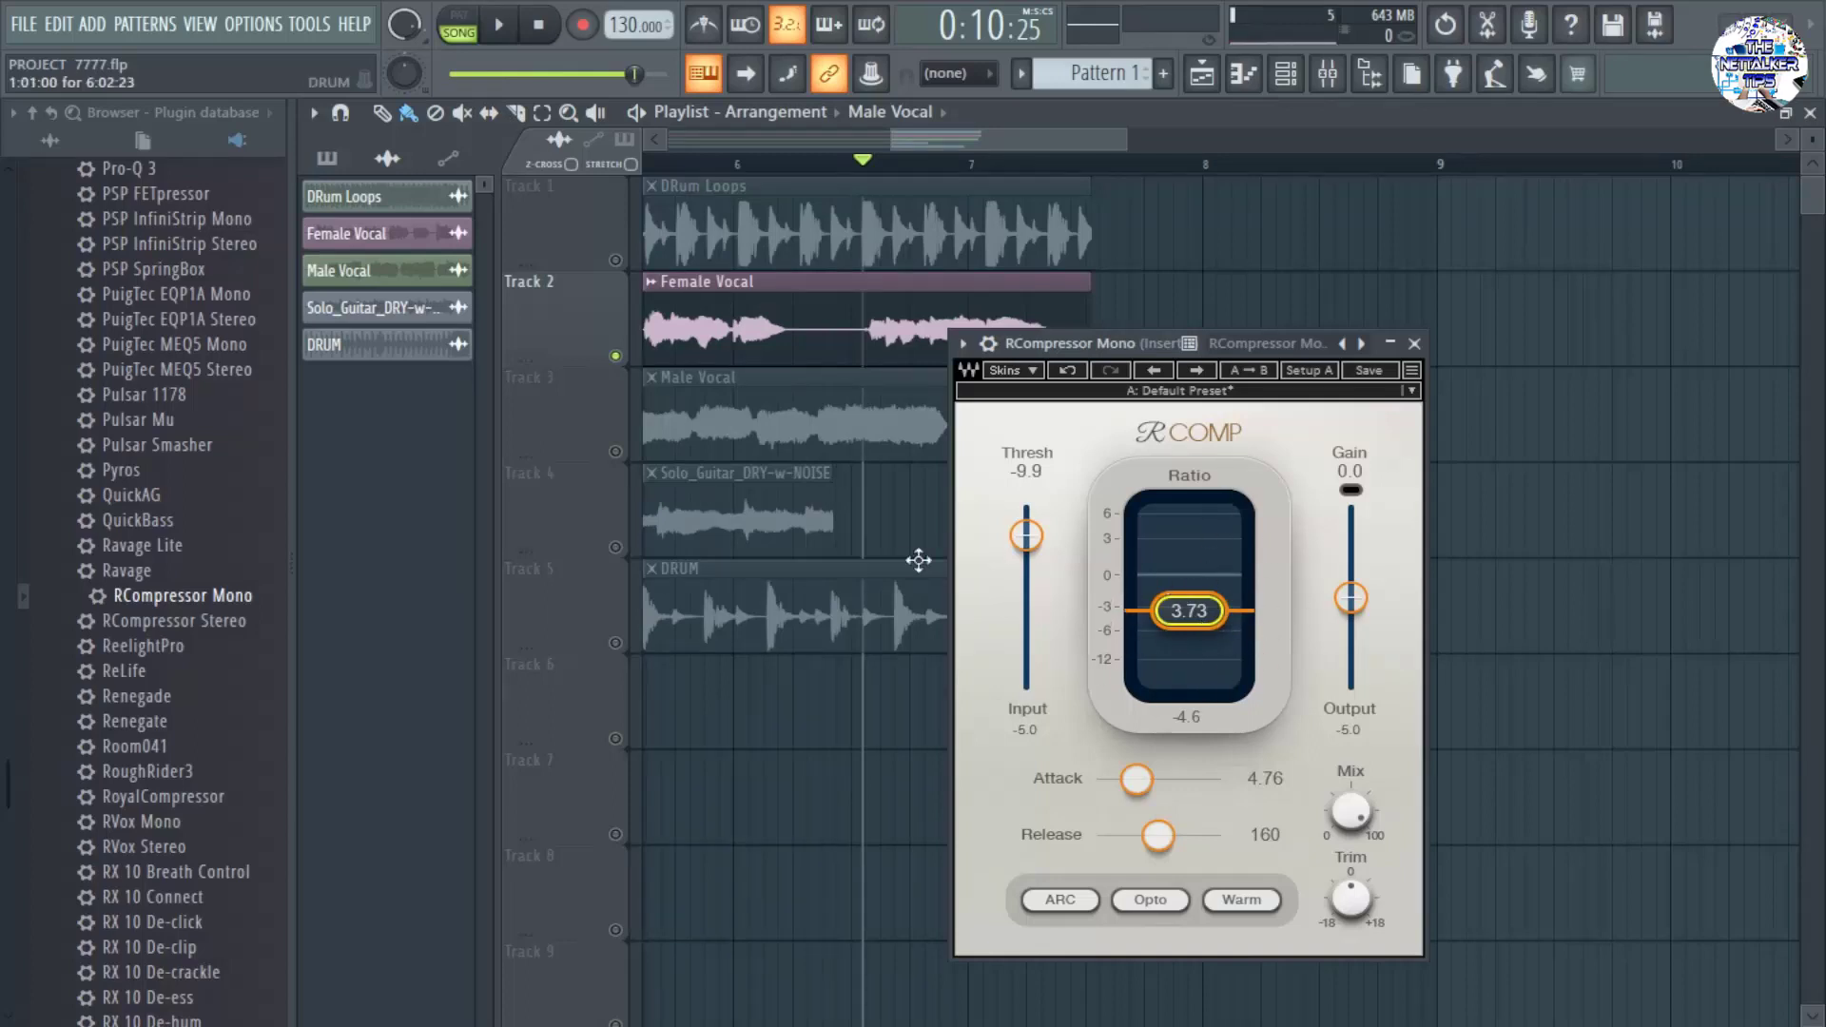
# Play and pause short stretches of the Female Vocal to compare gain reduction on loud and quiet parts.
pyautogui.click(499, 25)
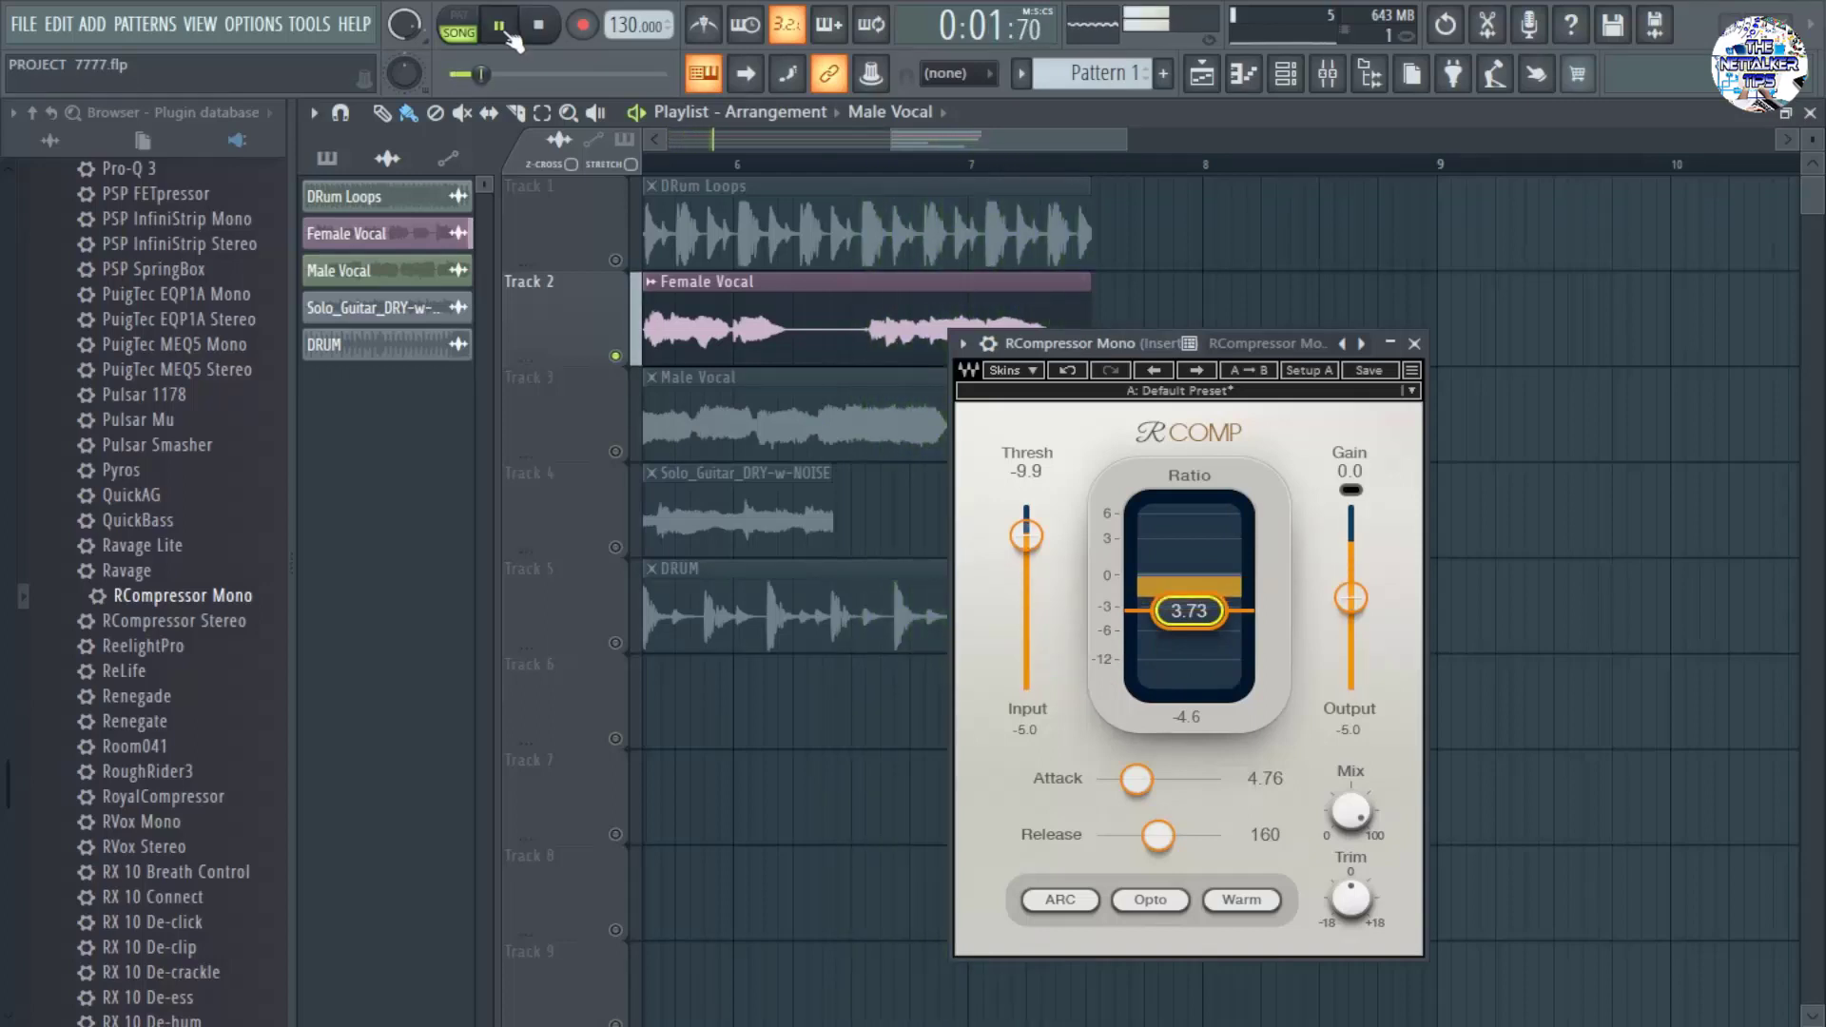
pyautogui.click(504, 31)
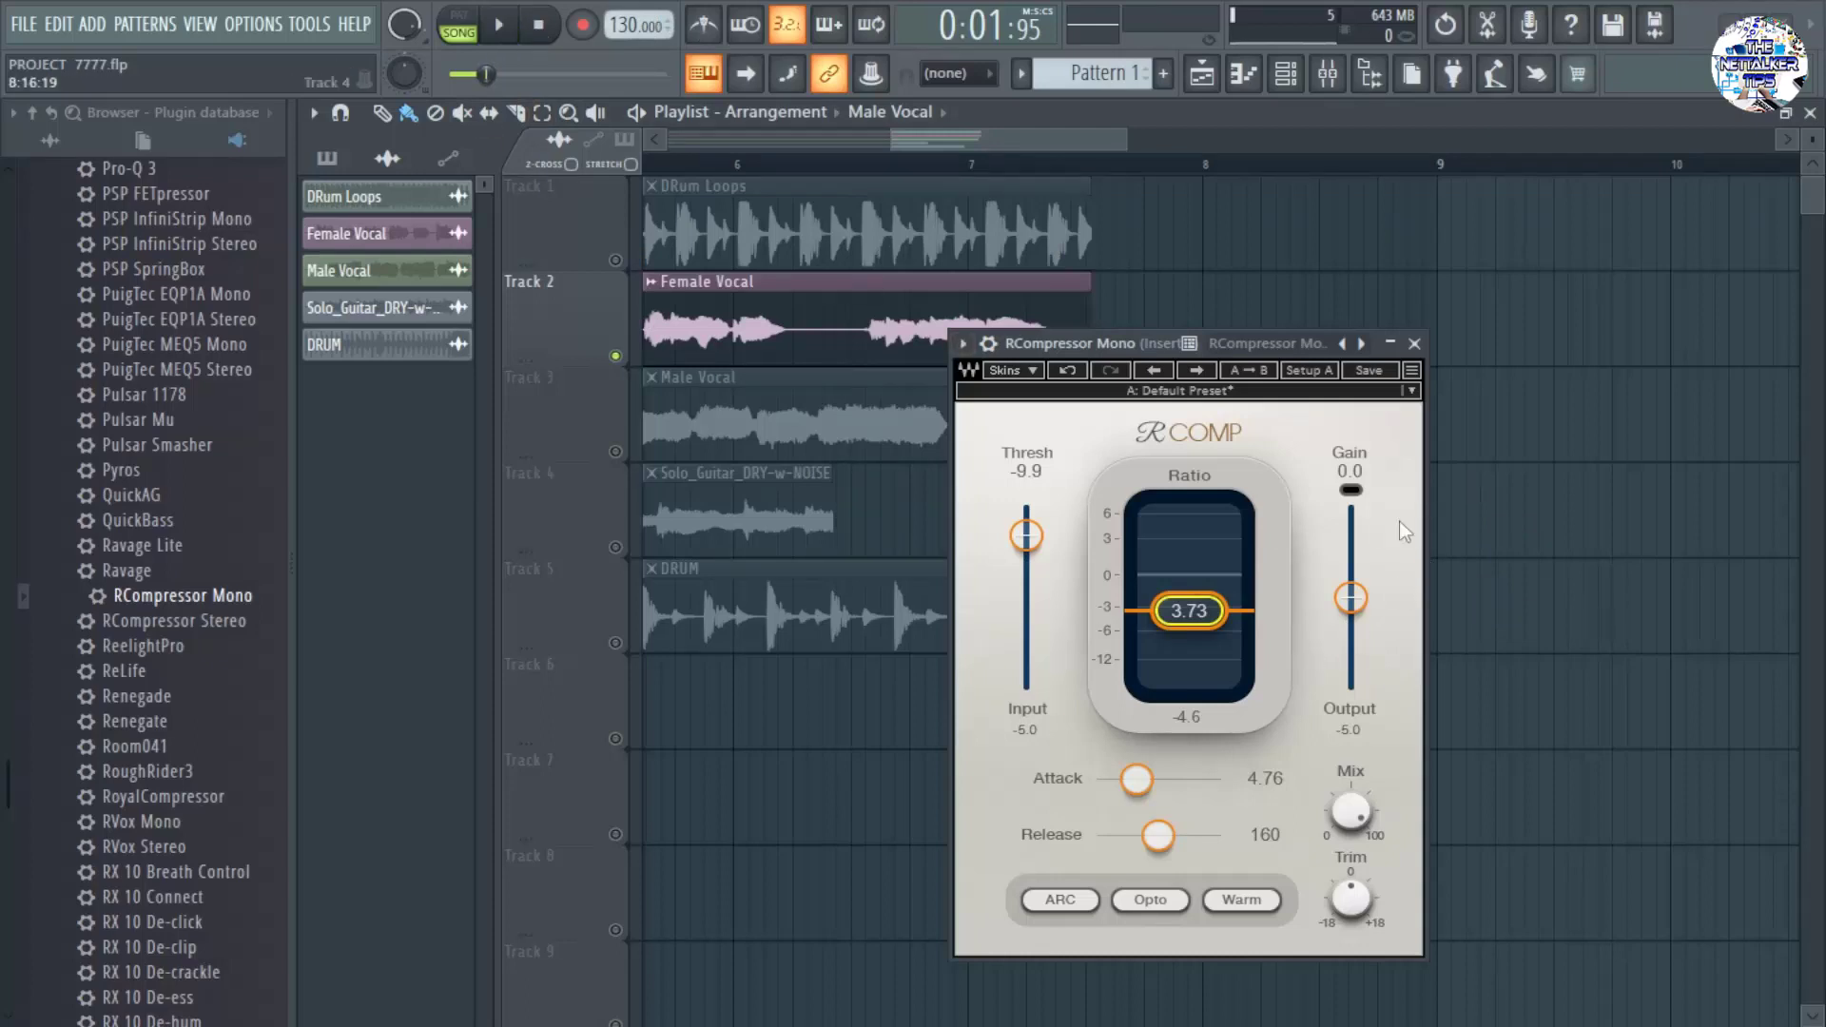
pyautogui.click(504, 26)
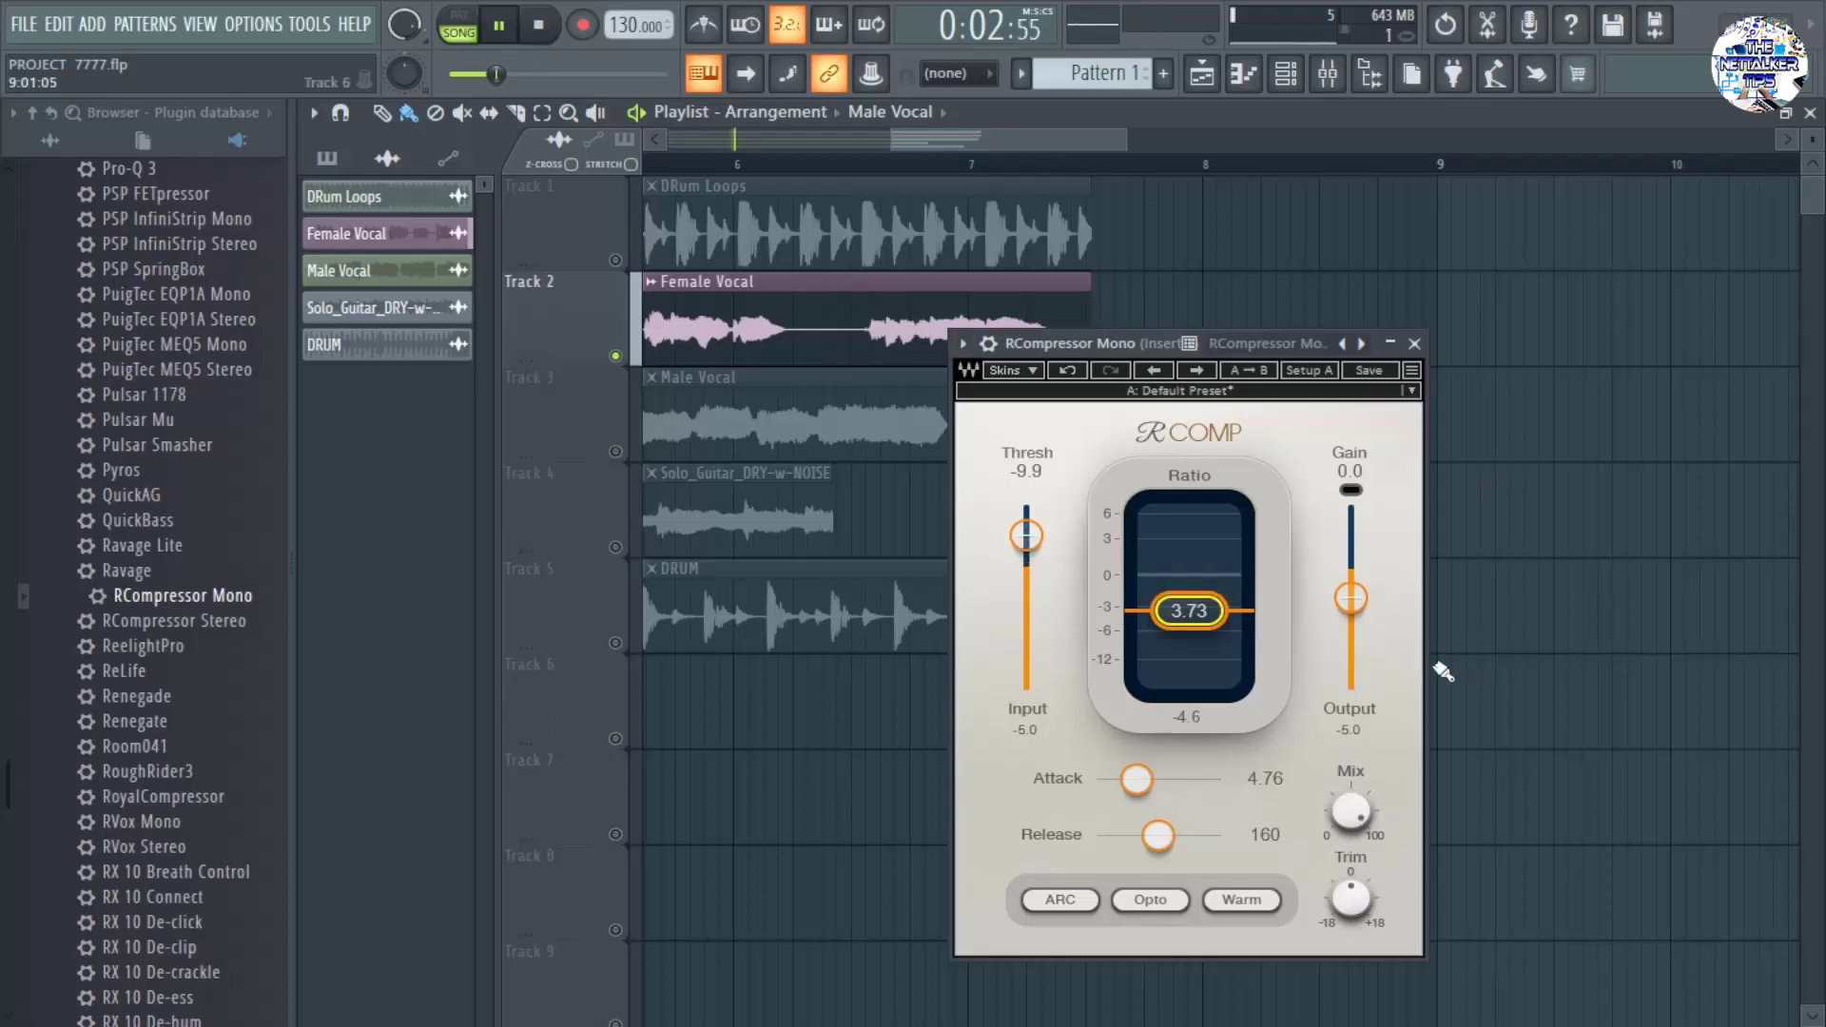
pyautogui.press('space')
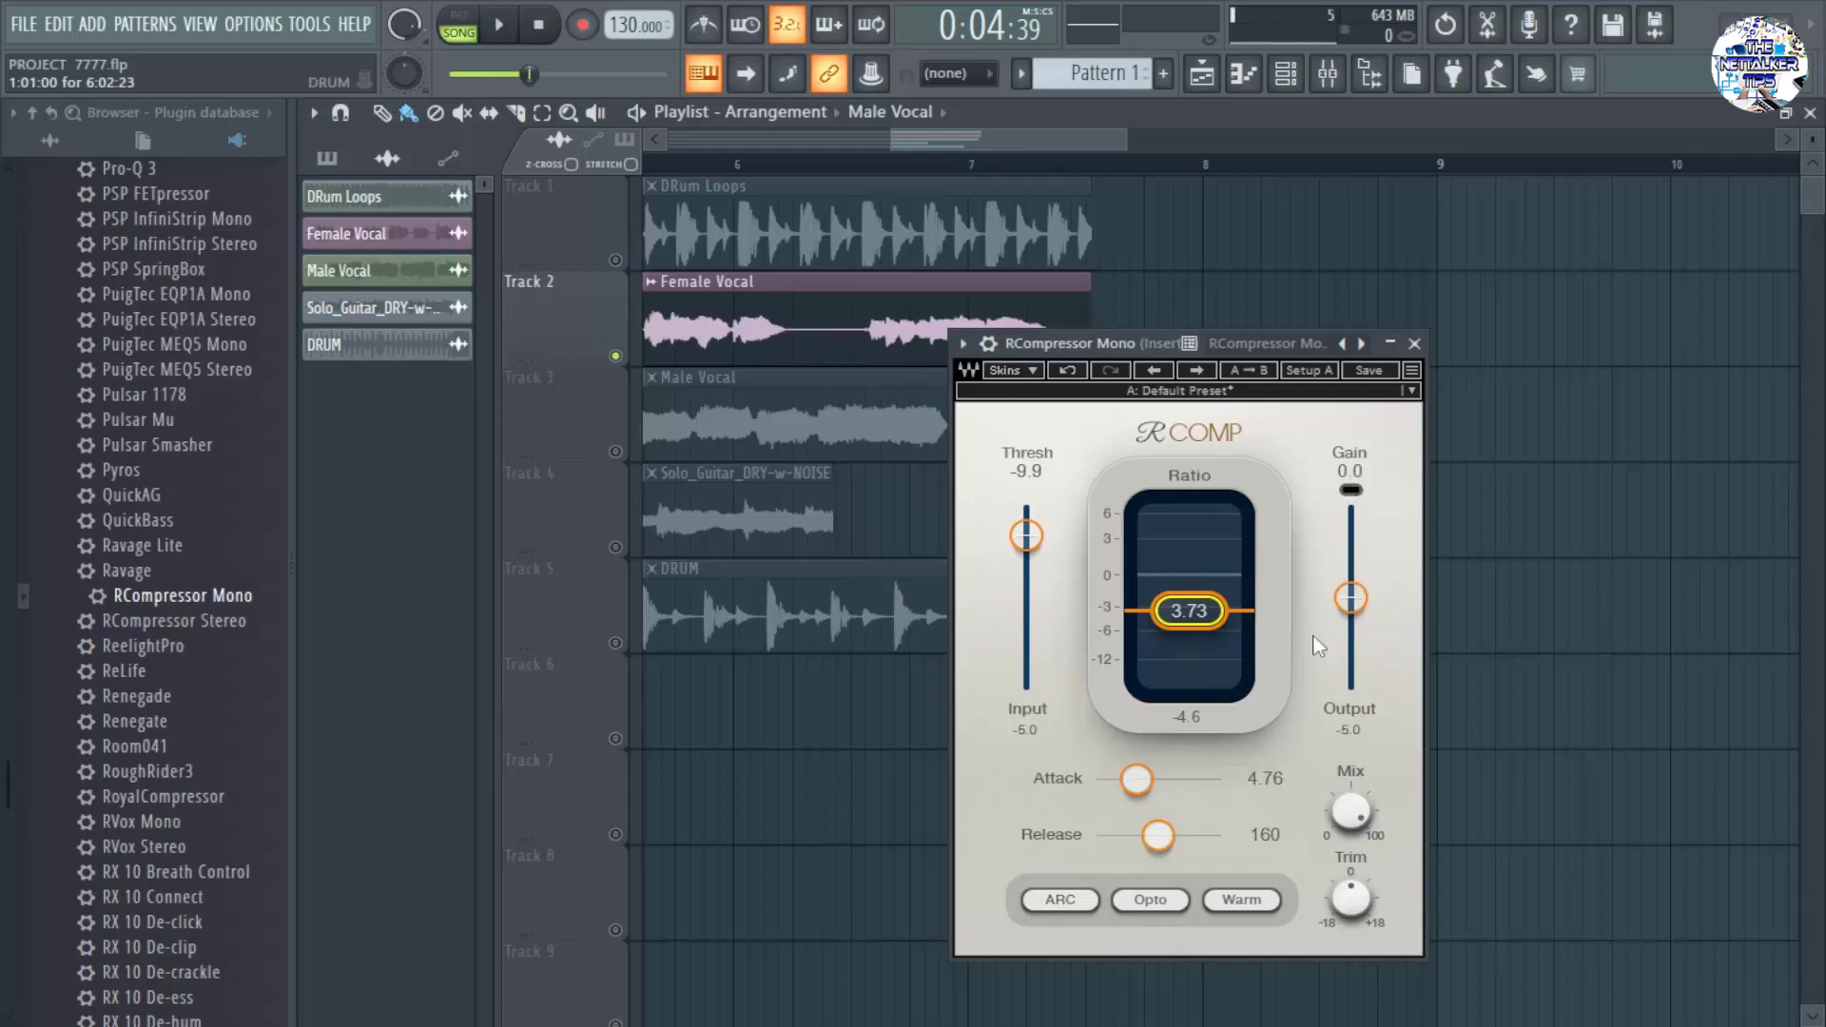
# Set the compressor's makeup gain to 3.7 dB while the Female Vocal plays, and pause playback.
pyautogui.click(502, 29)
pyautogui.scroll(2, 1350, 597)
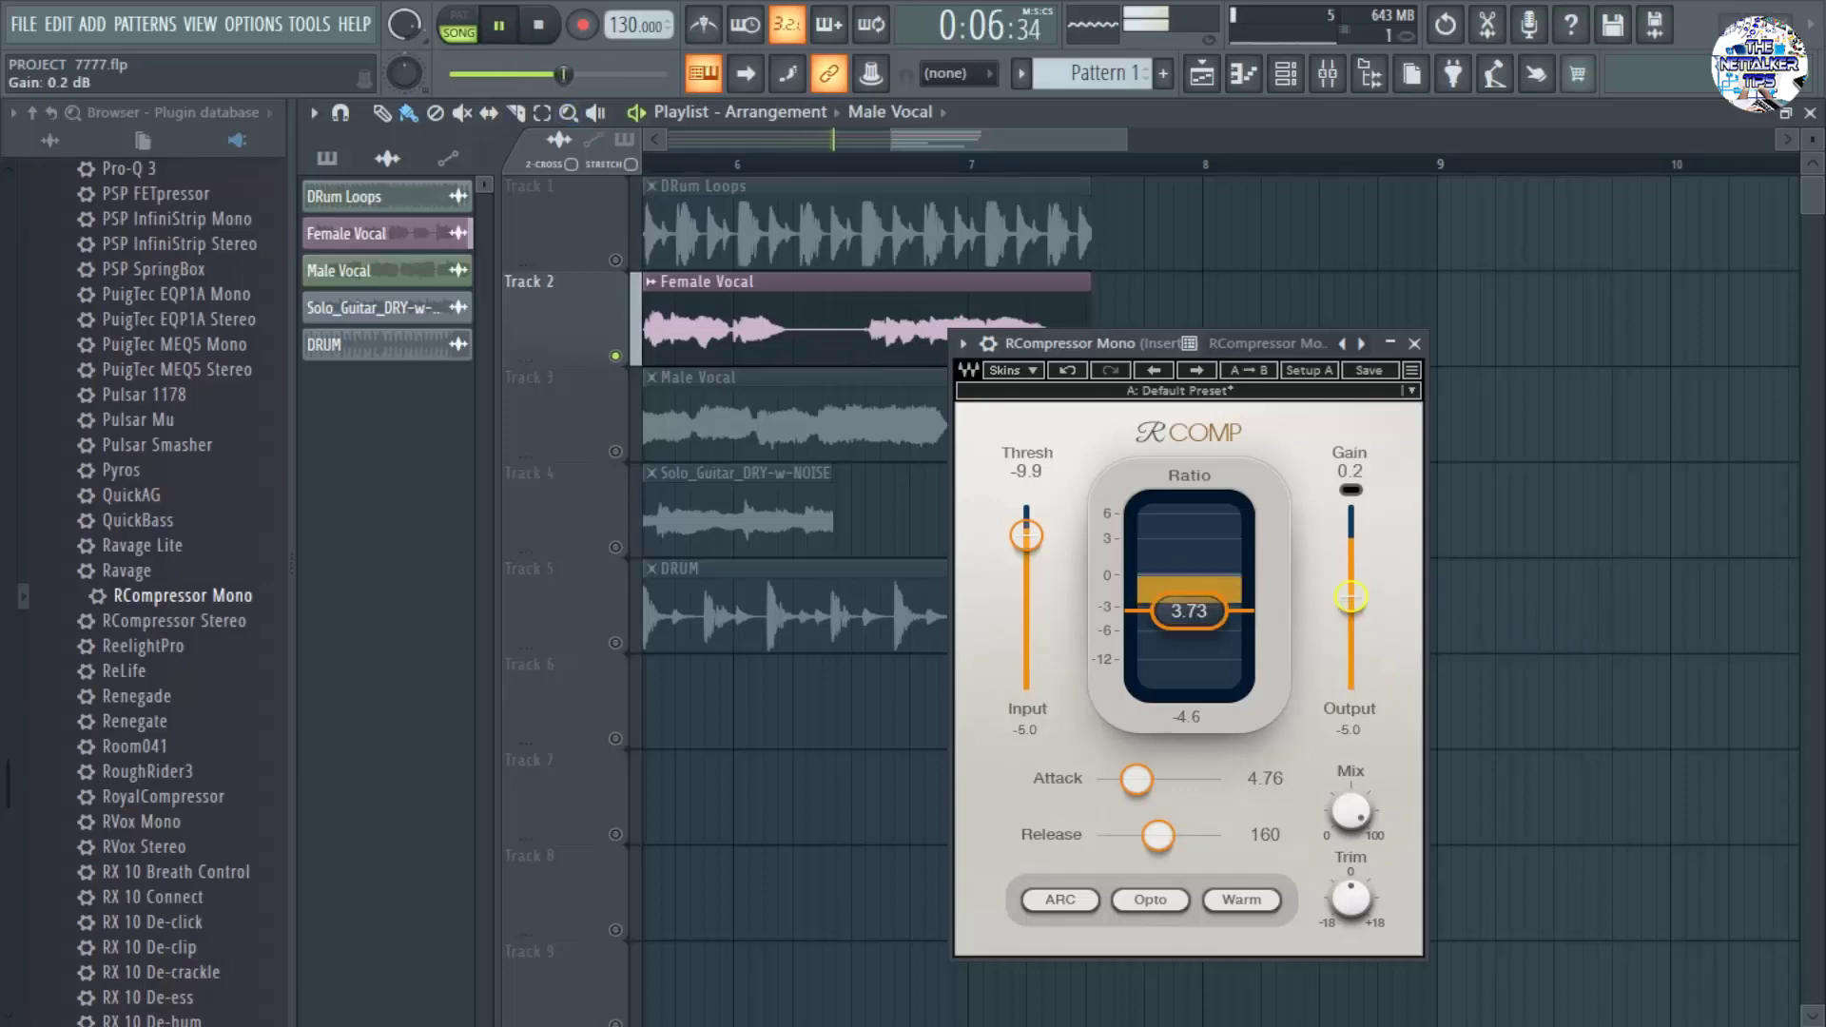
pyautogui.moveTo(1350, 598); pyautogui.dragTo(1350, 585)
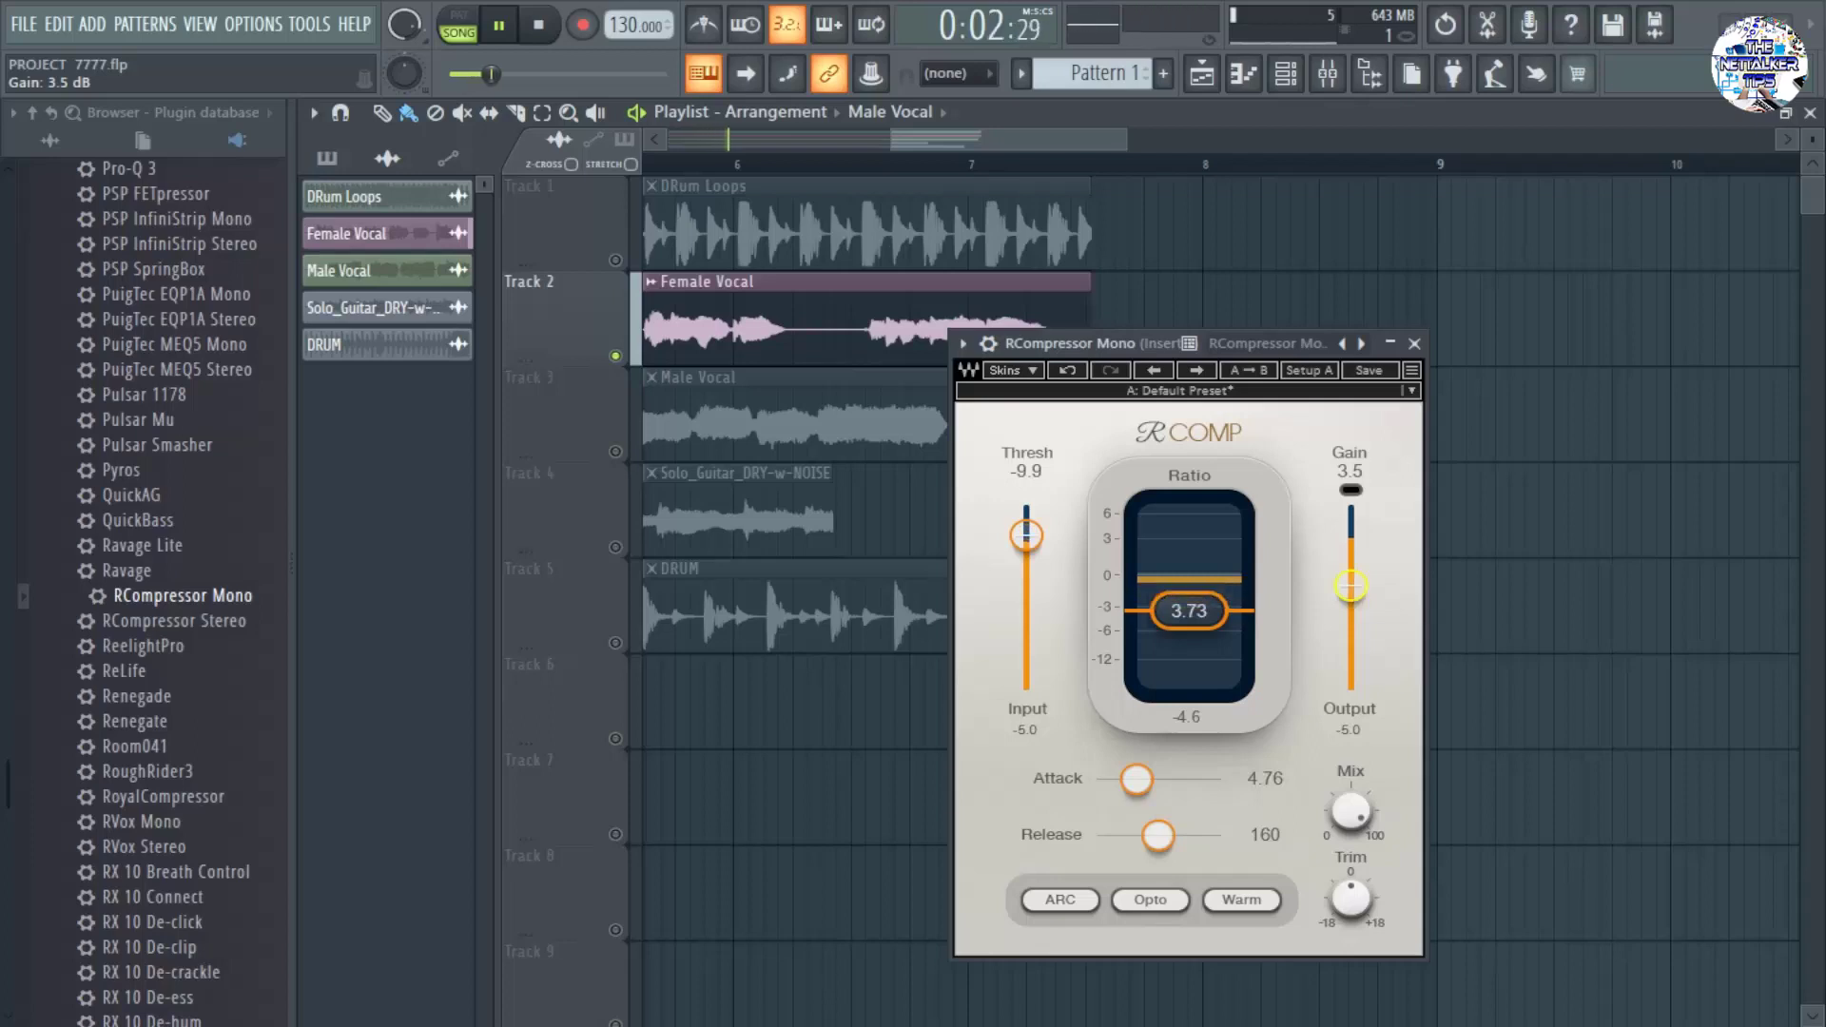
pyautogui.moveTo(1350, 586); pyautogui.dragTo(1350, 585)
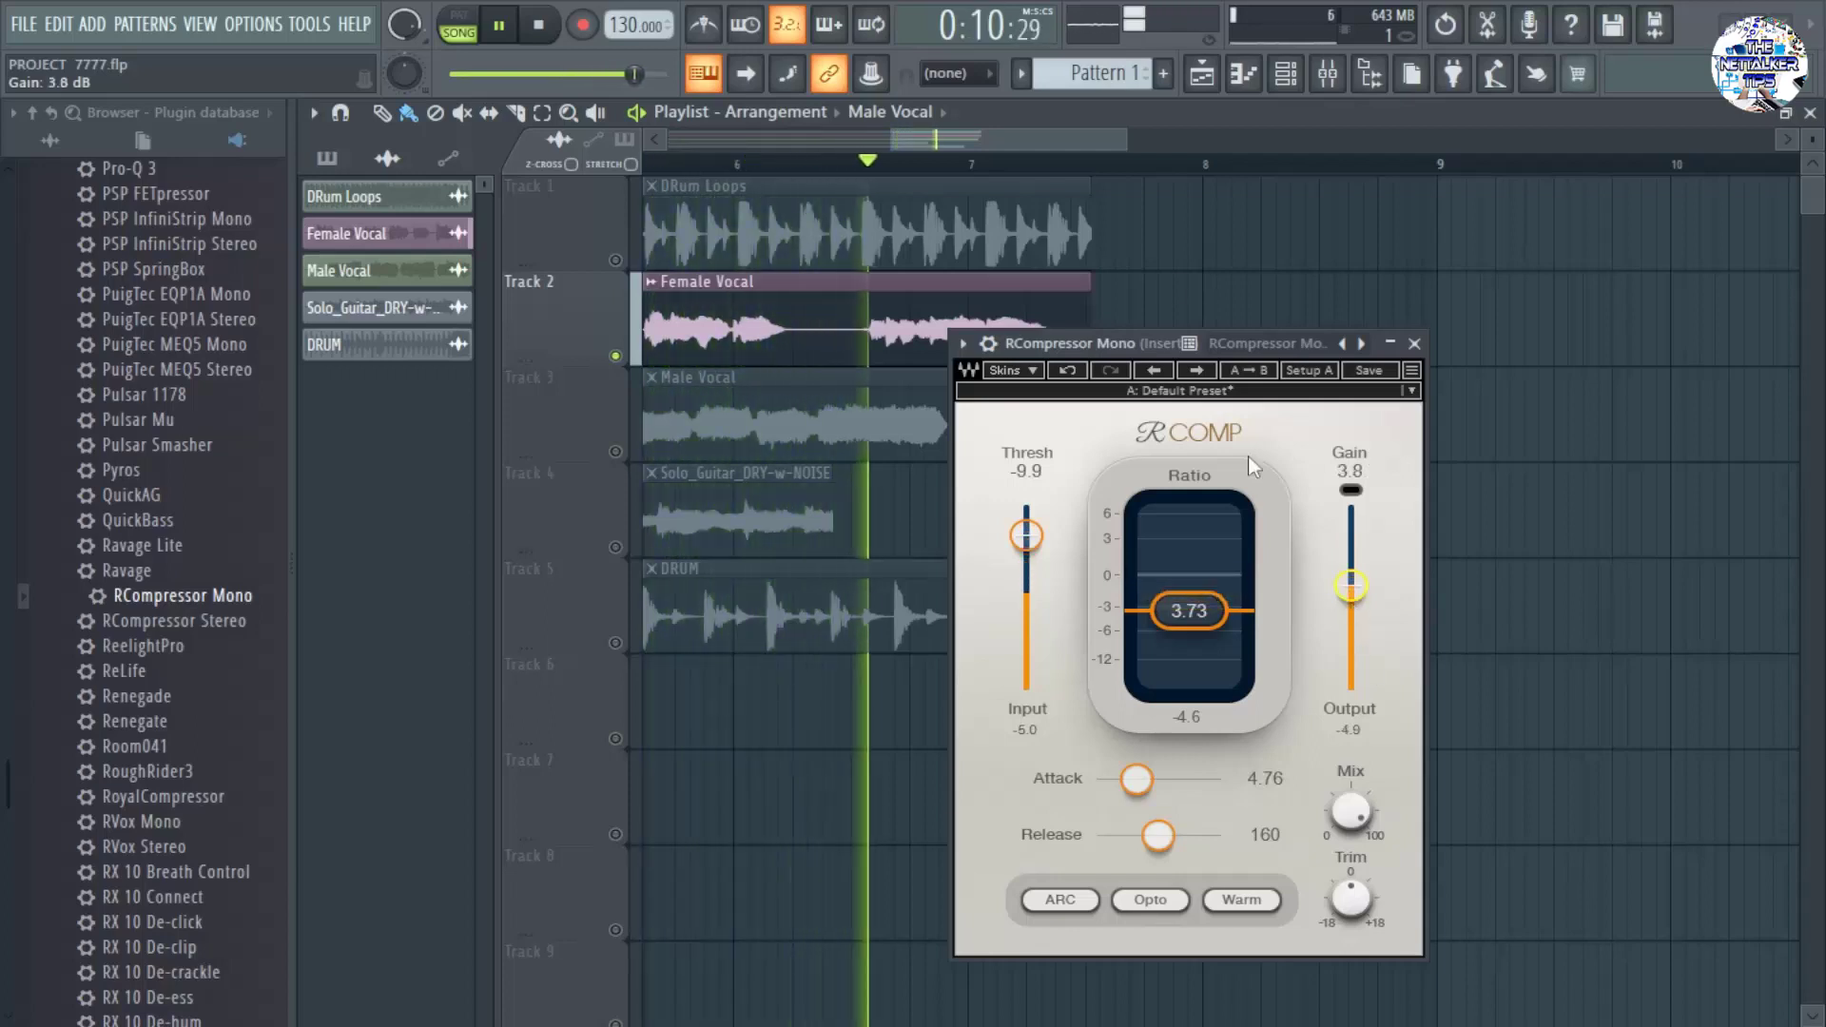
pyautogui.moveTo(1114, 335); pyautogui.dragTo(1130, 333)
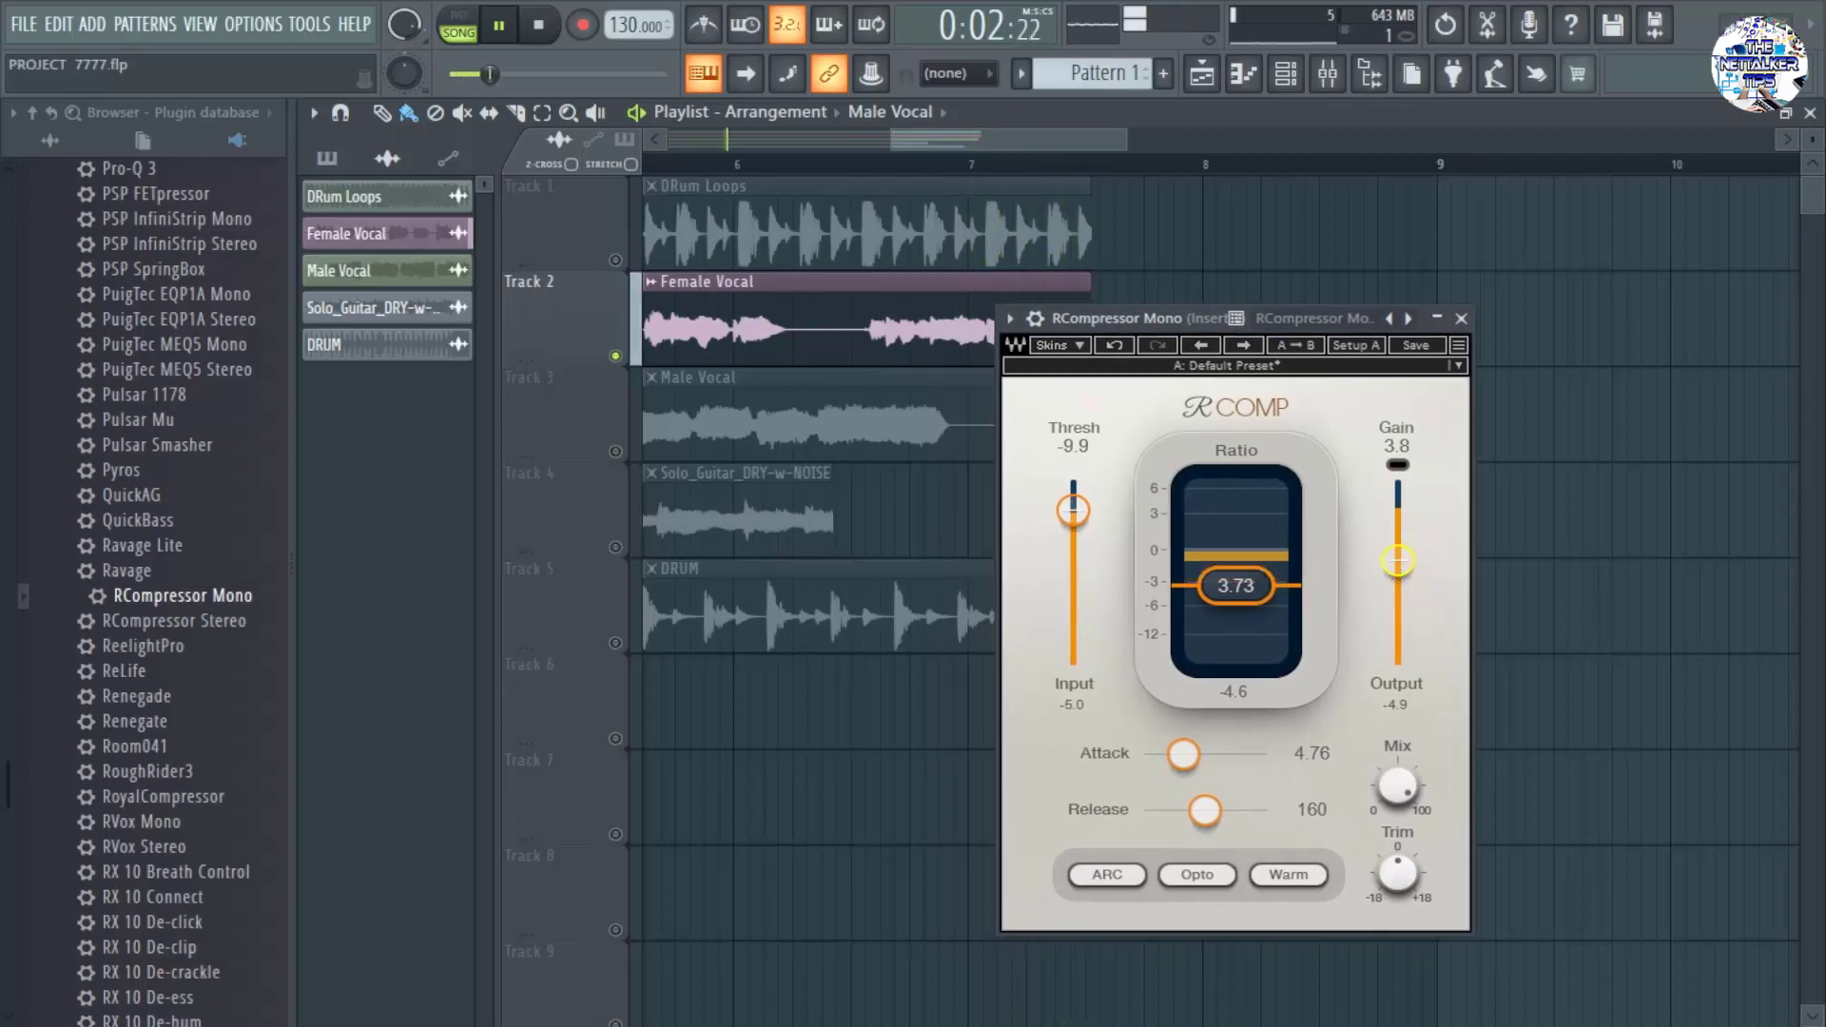
pyautogui.click(502, 29)
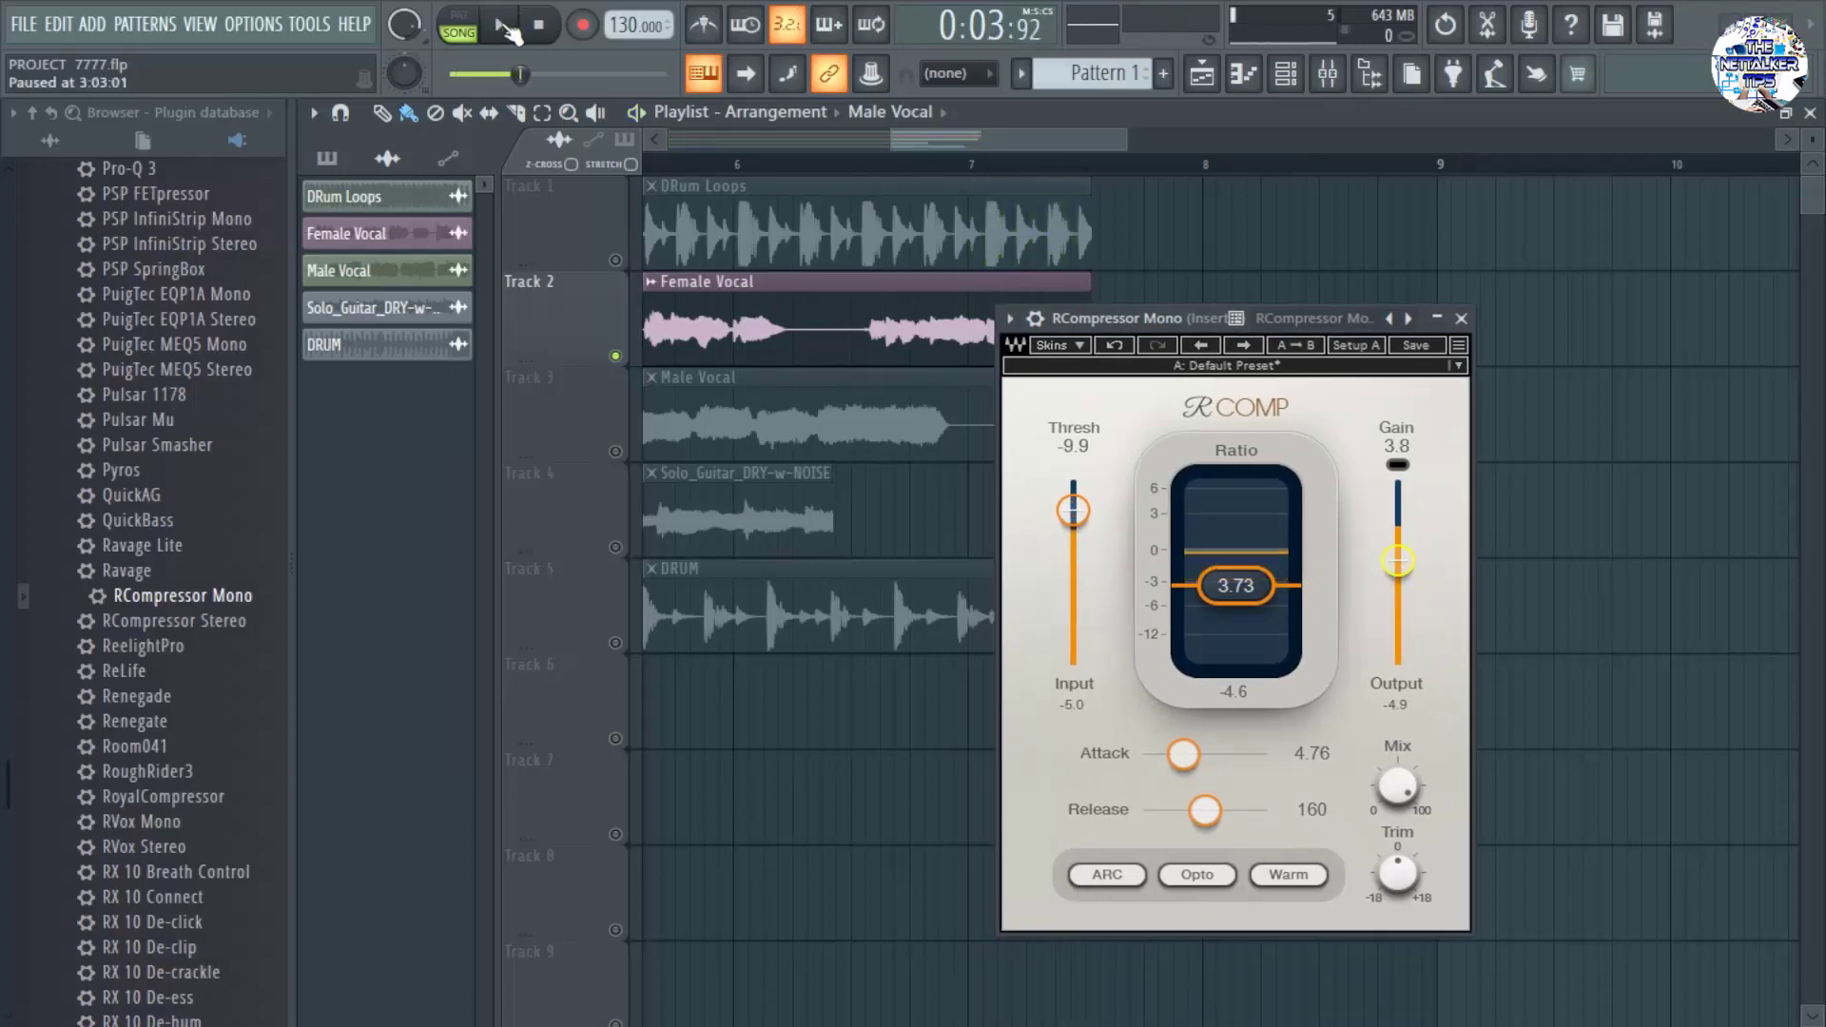
pyautogui.moveTo(1141, 319); pyautogui.dragTo(1061, 320)
pyautogui.scroll(-1, 1342, 466)
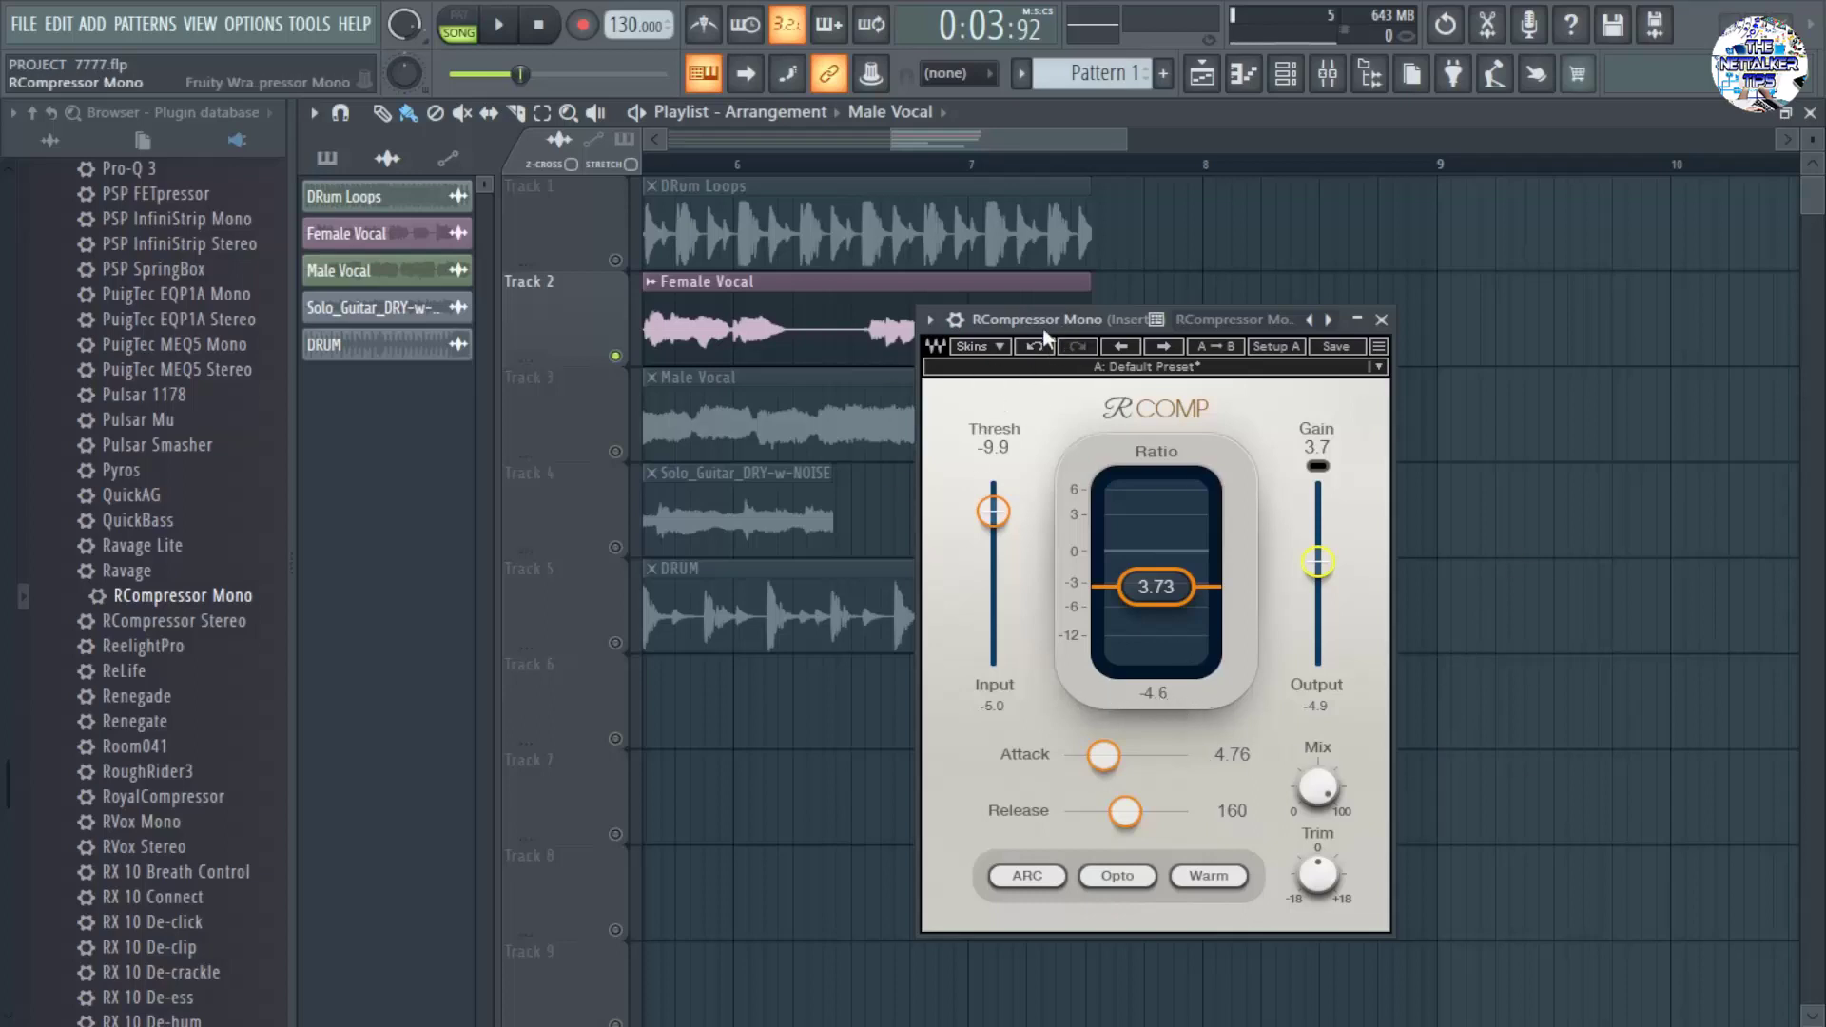
# Open the mixer and arrange the RCompressor window so that the Insert 7 channel and its effect slots are exposed.
pyautogui.moveTo(1070, 331); pyautogui.dragTo(1135, 308)
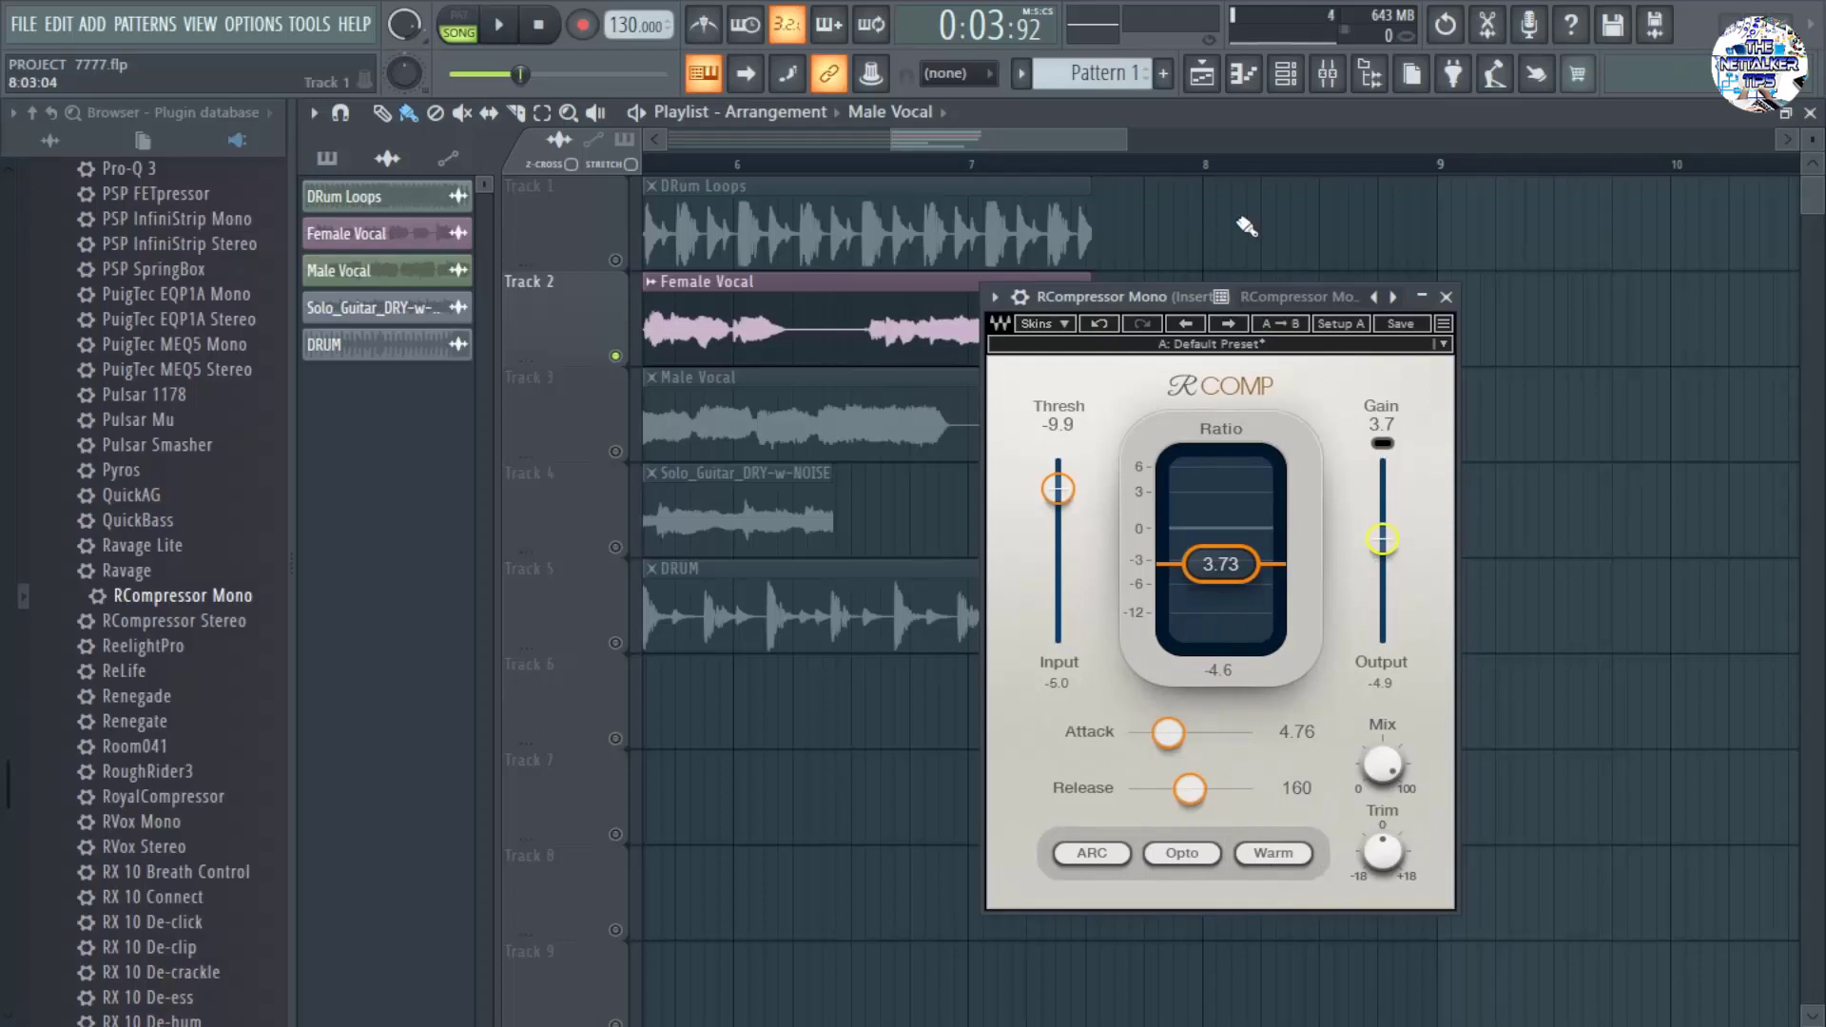
pyautogui.moveTo(1144, 288); pyautogui.dragTo(1053, 266)
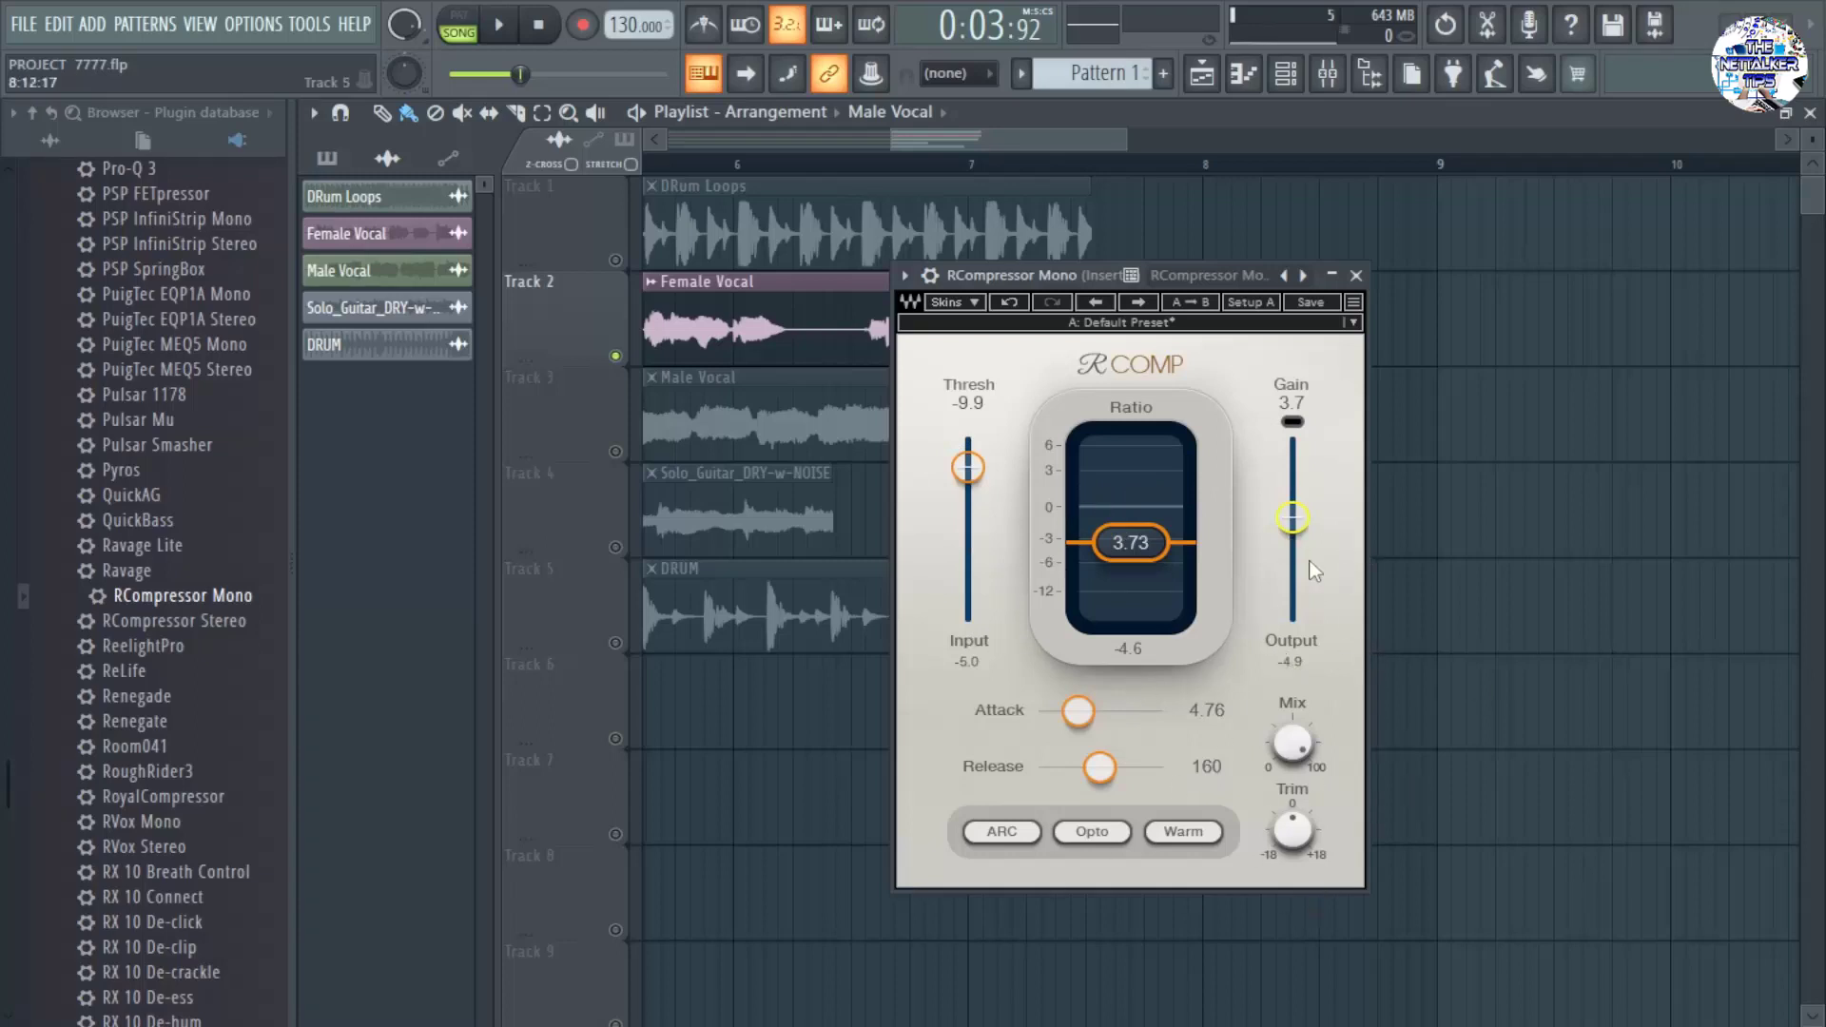
pyautogui.moveTo(1103, 275); pyautogui.dragTo(890, 240)
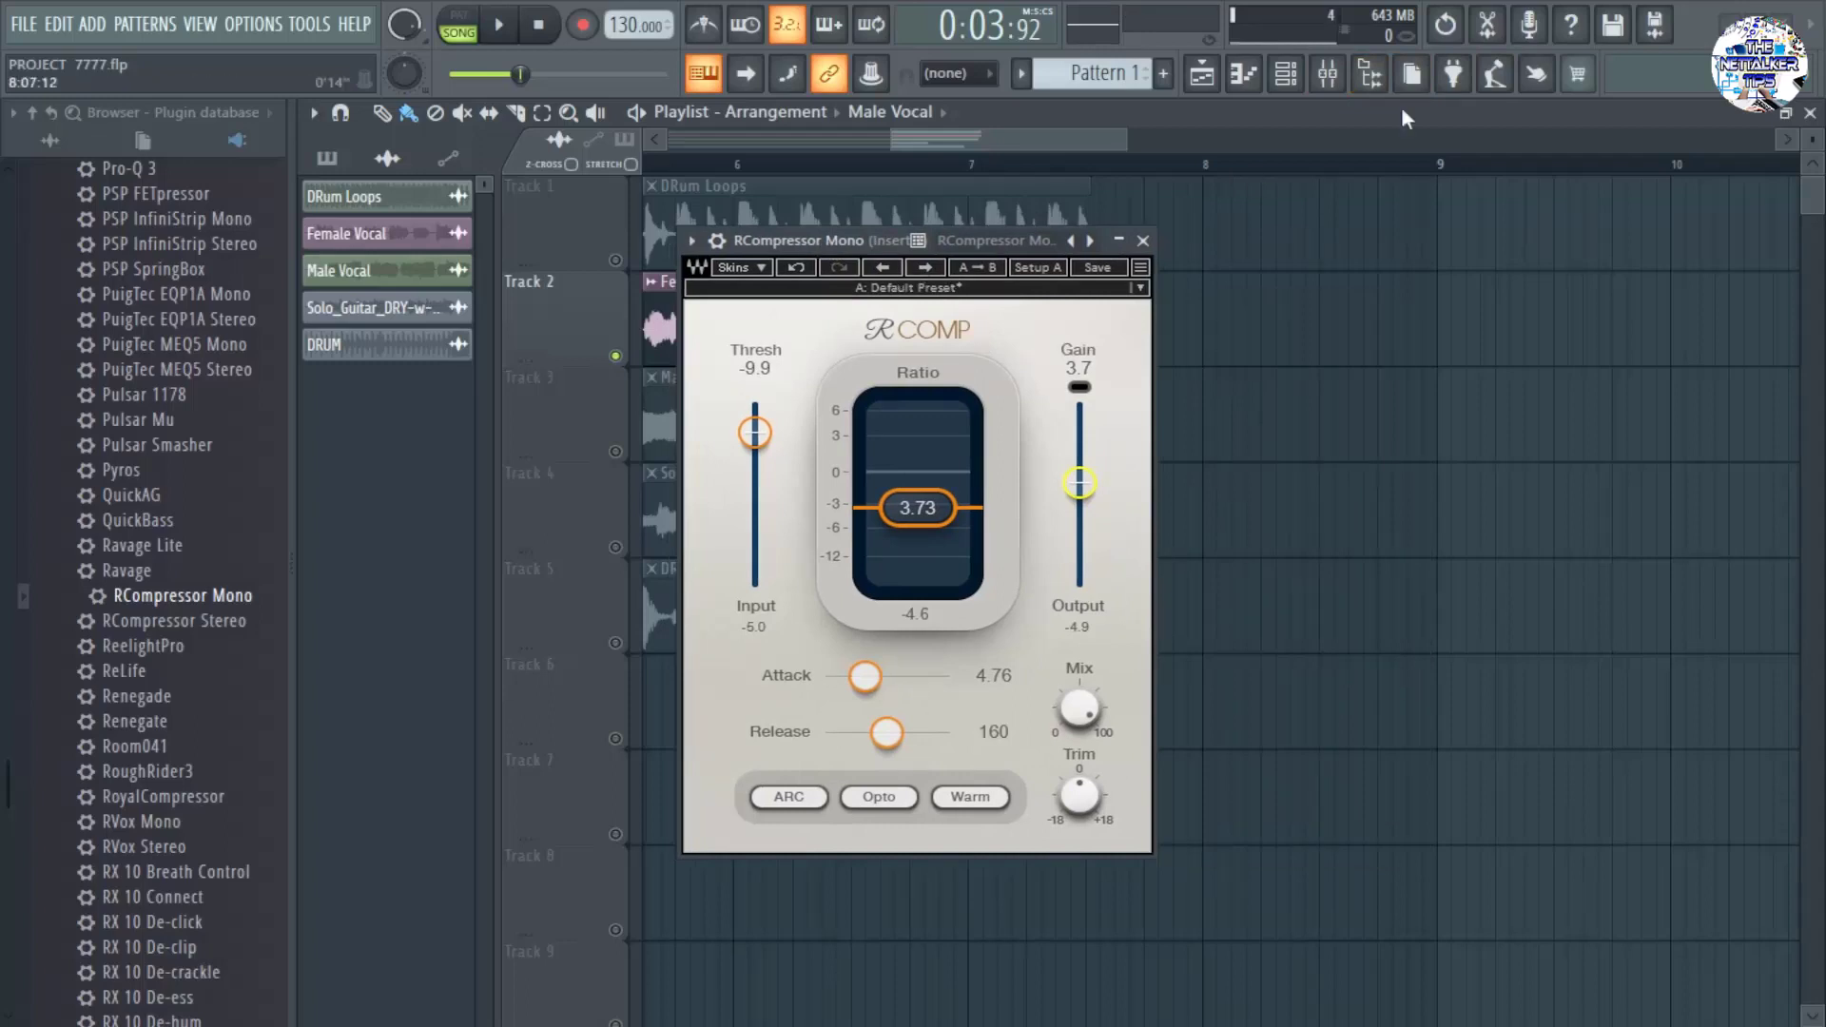
pyautogui.click(1327, 76)
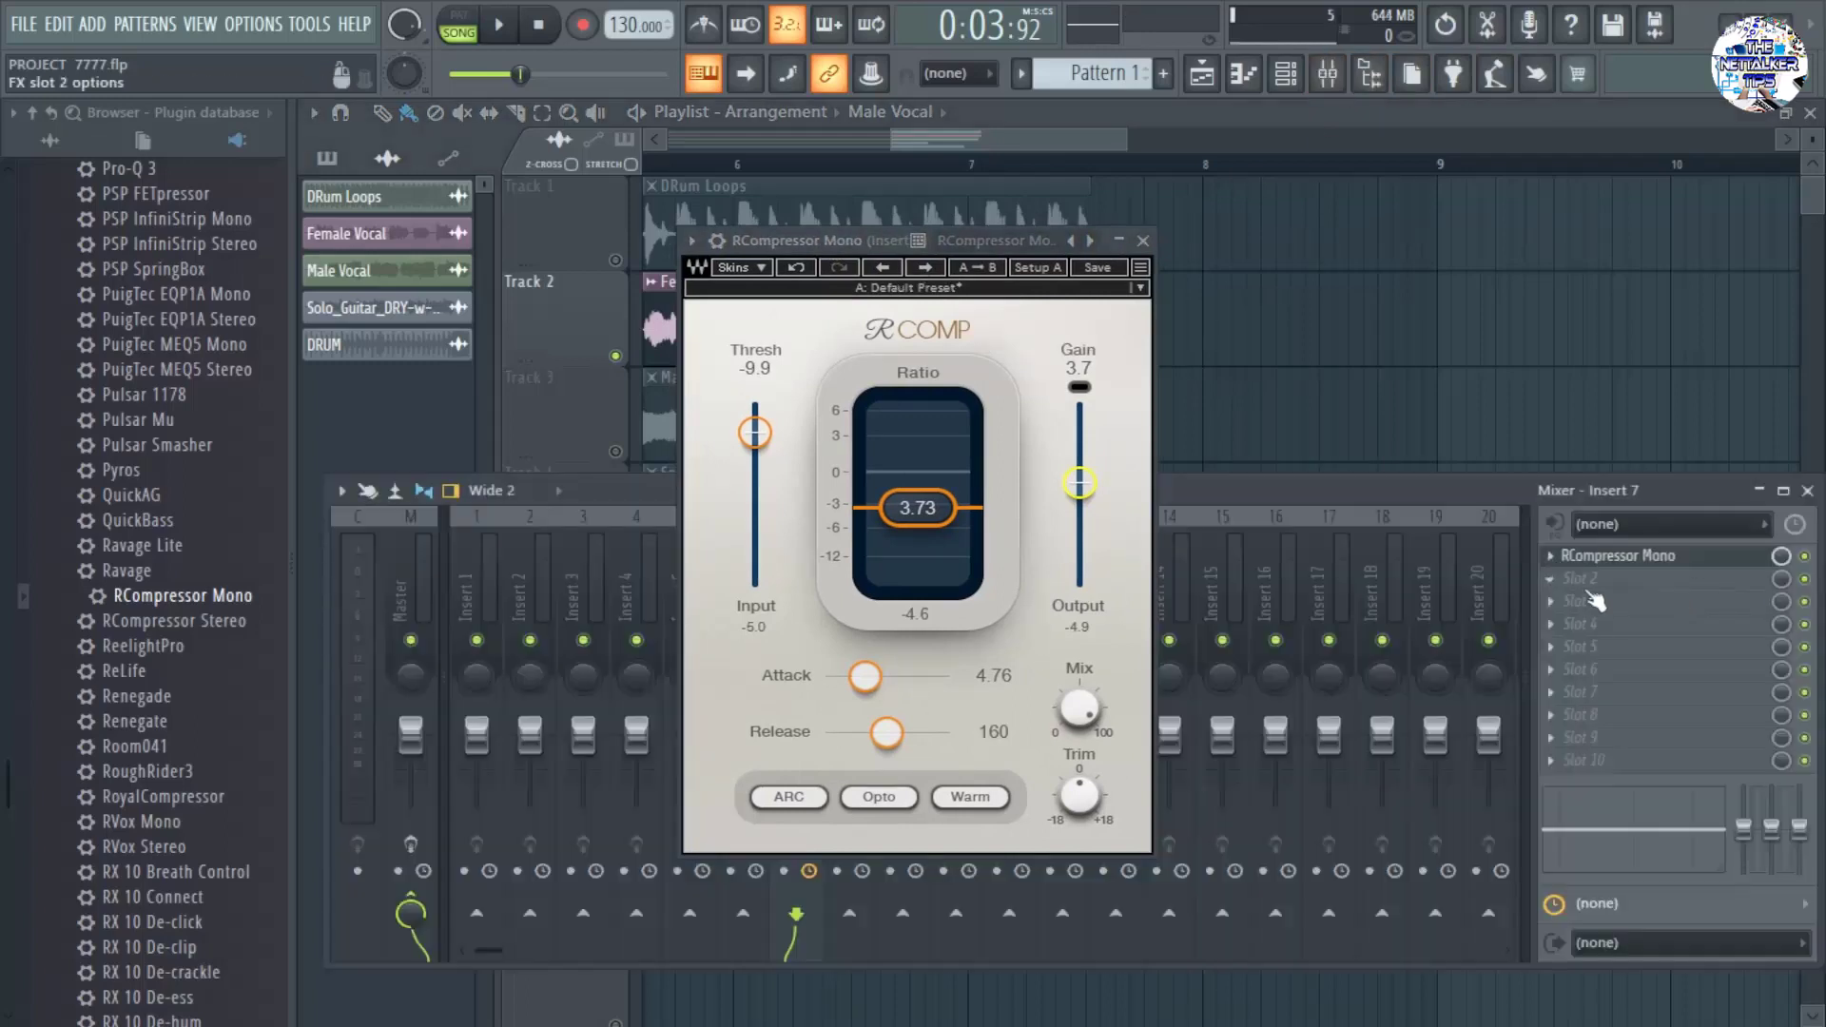
pyautogui.moveTo(820, 238); pyautogui.dragTo(1035, 241)
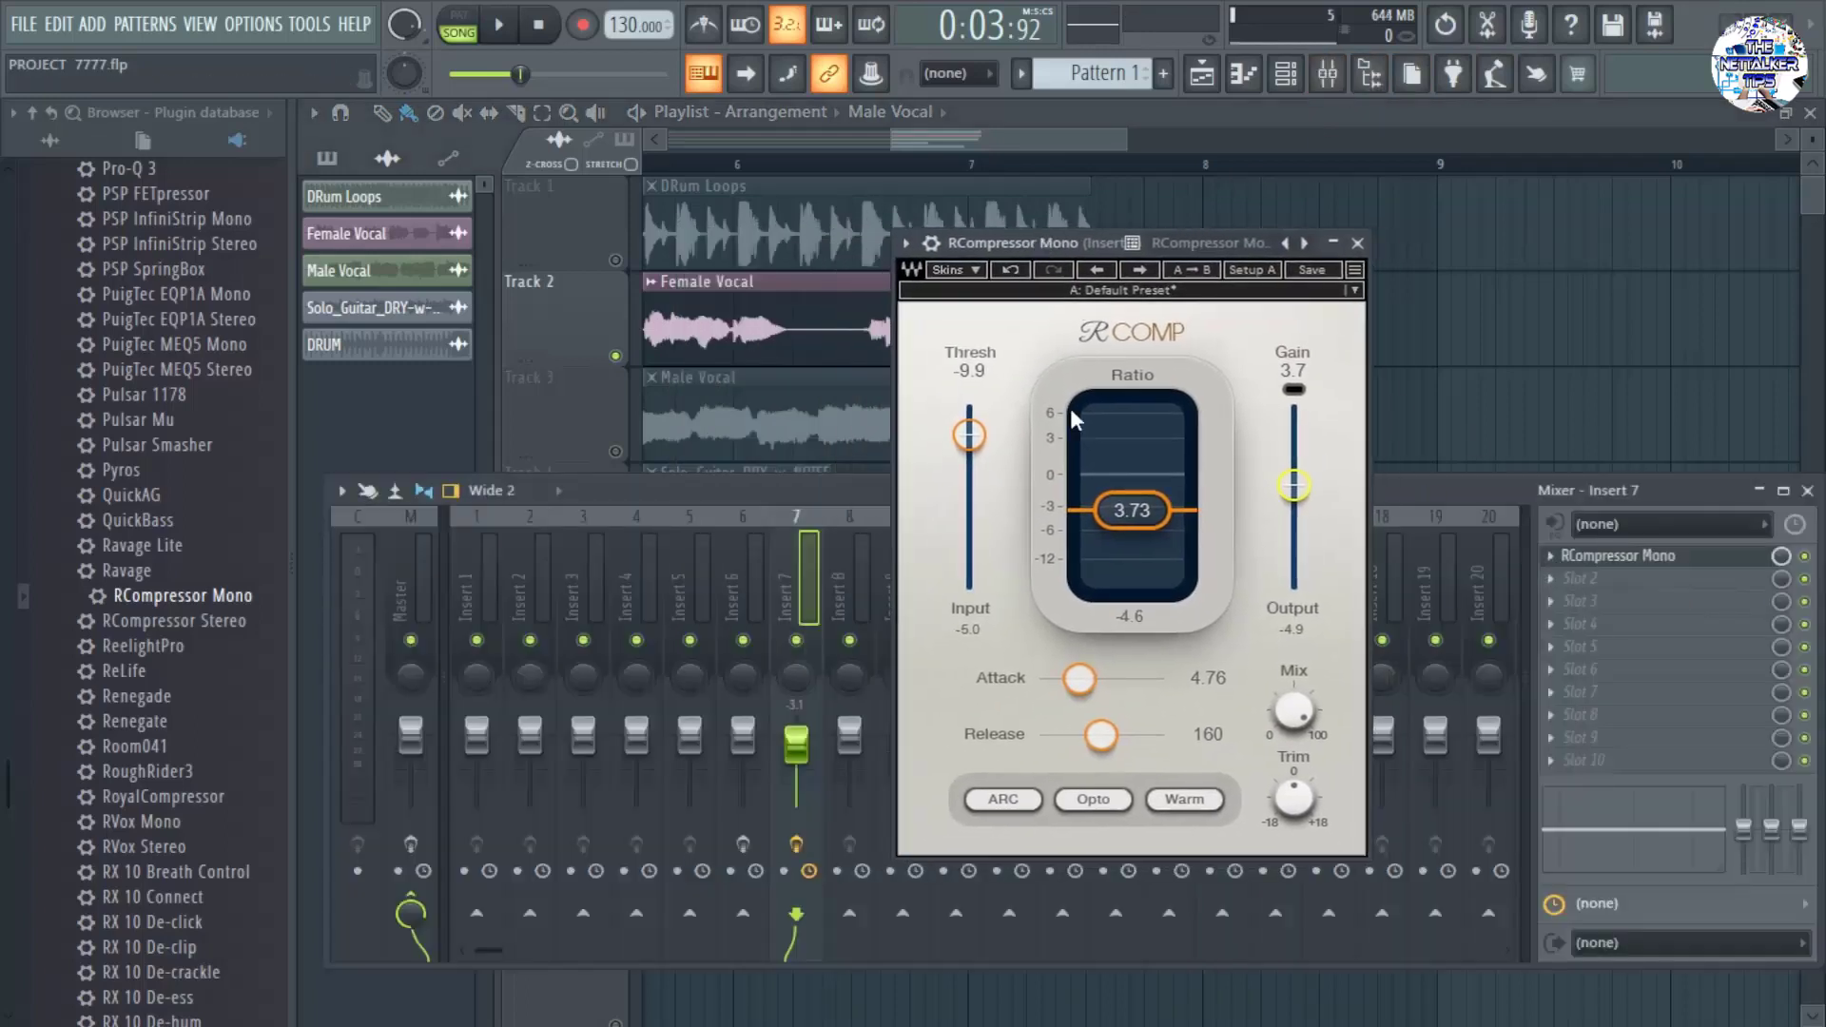